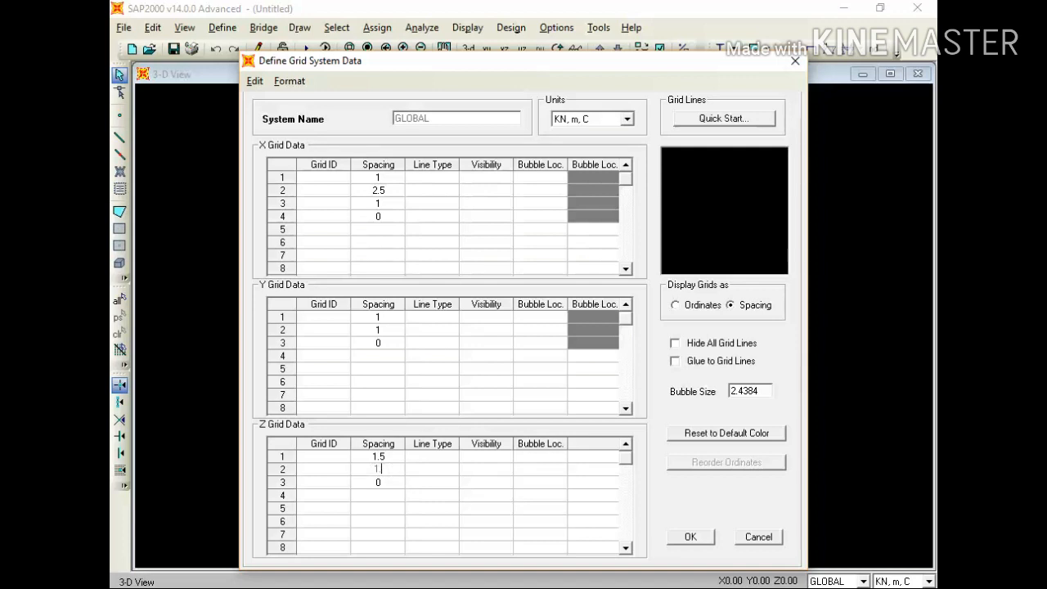
# Display the grid data as ordinates, accept the grid system and show the grid in a 3-D view.
pyautogui.click(674, 305)
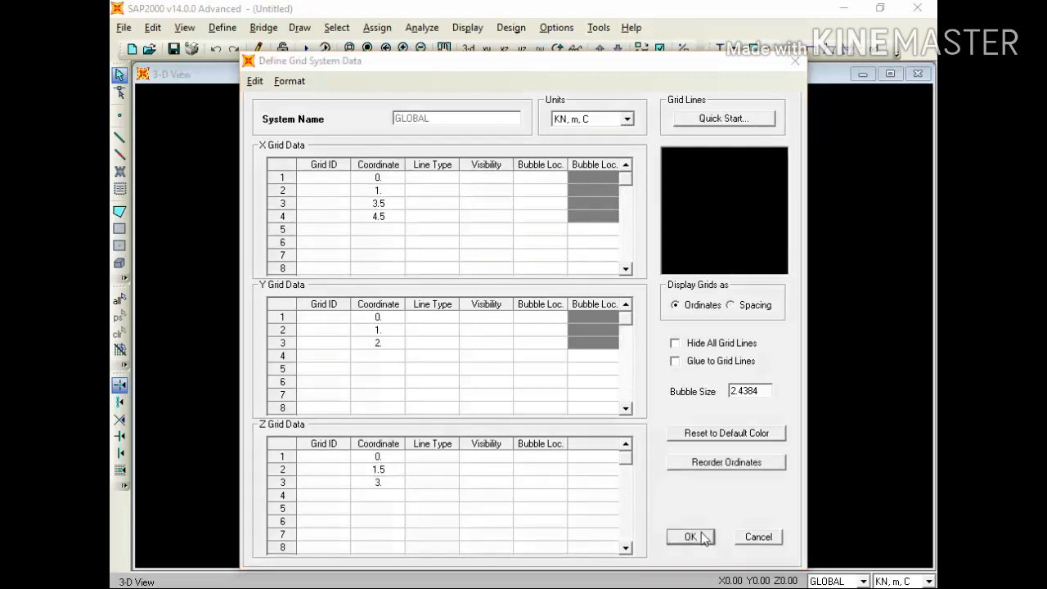
pyautogui.click(690, 537)
pyautogui.click(552, 390)
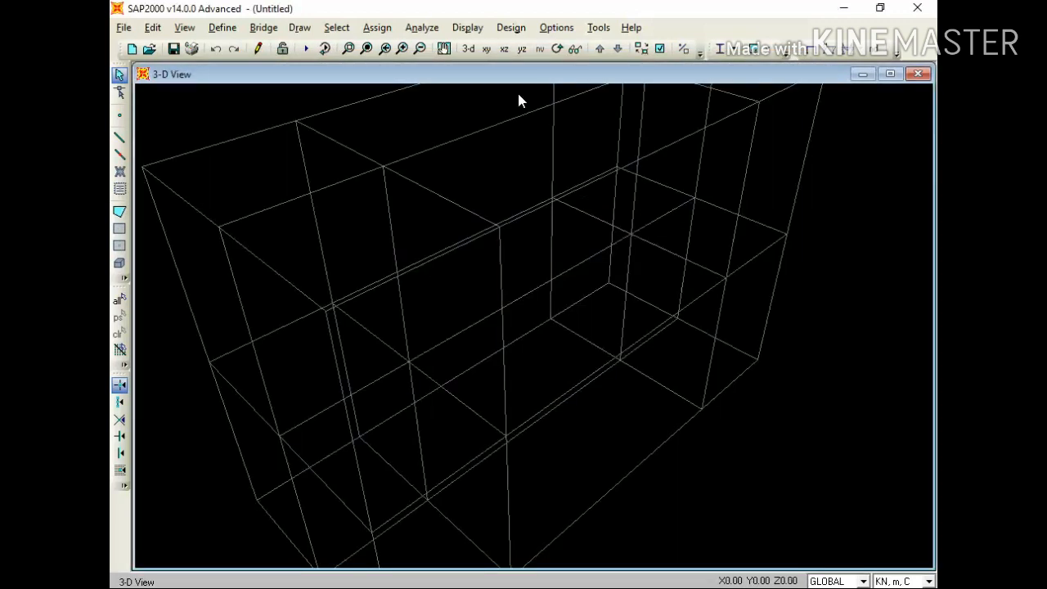
pyautogui.click(468, 49)
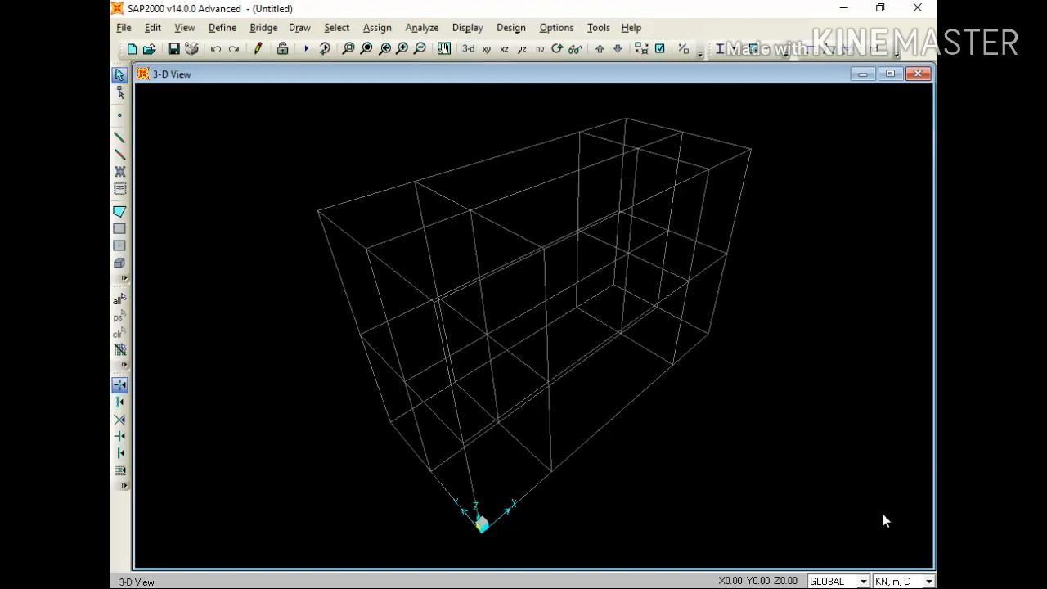
pyautogui.click(754, 587)
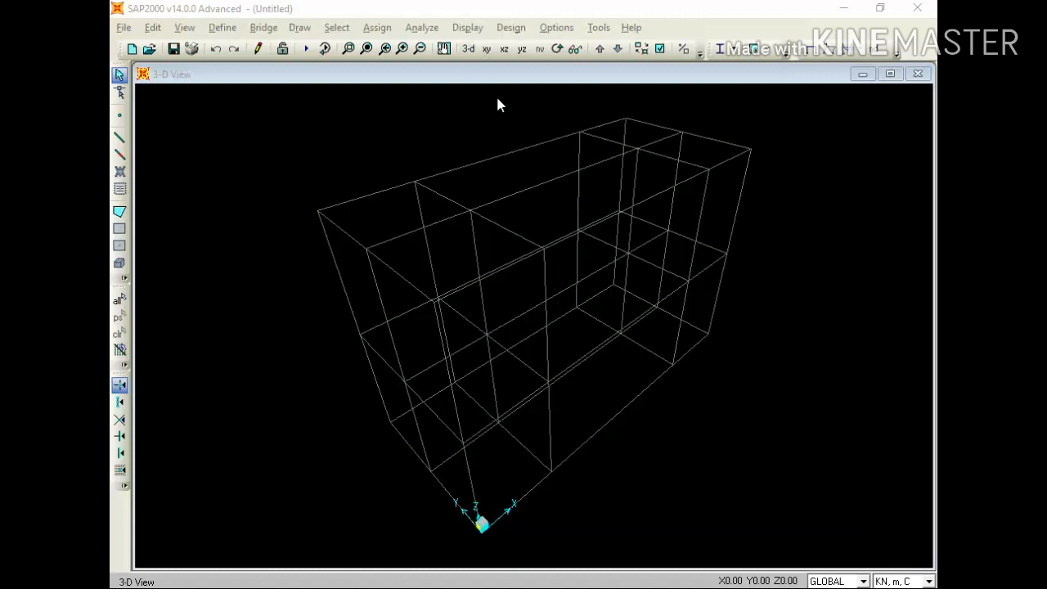
pyautogui.click(646, 355)
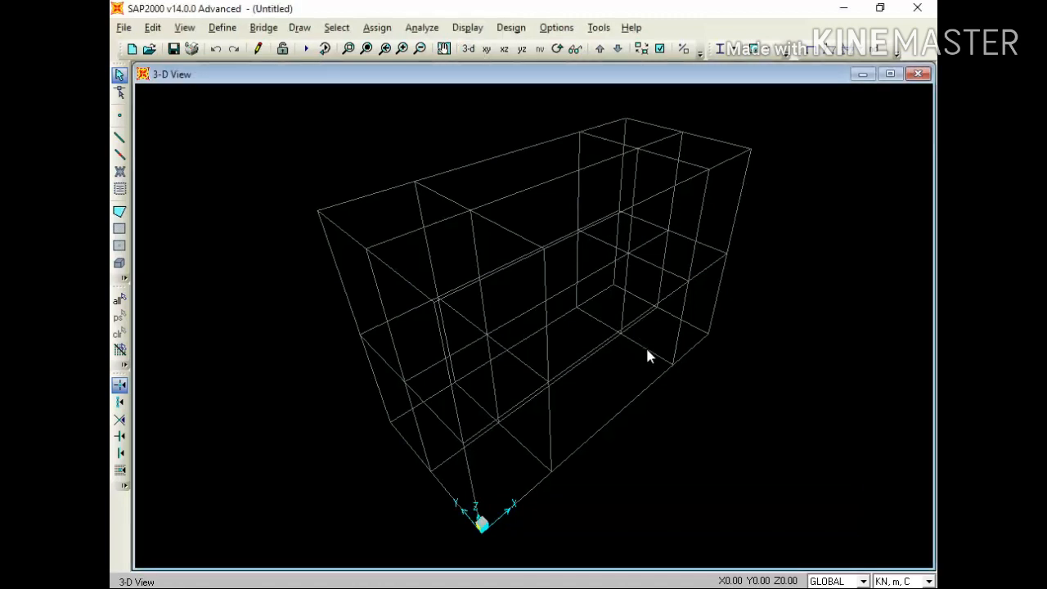
# Quick-draw area objects with section ASEC1 in both bays between X=3.5 and X=4.5 on the X-Y plane at Z=0.
pyautogui.click(489, 51)
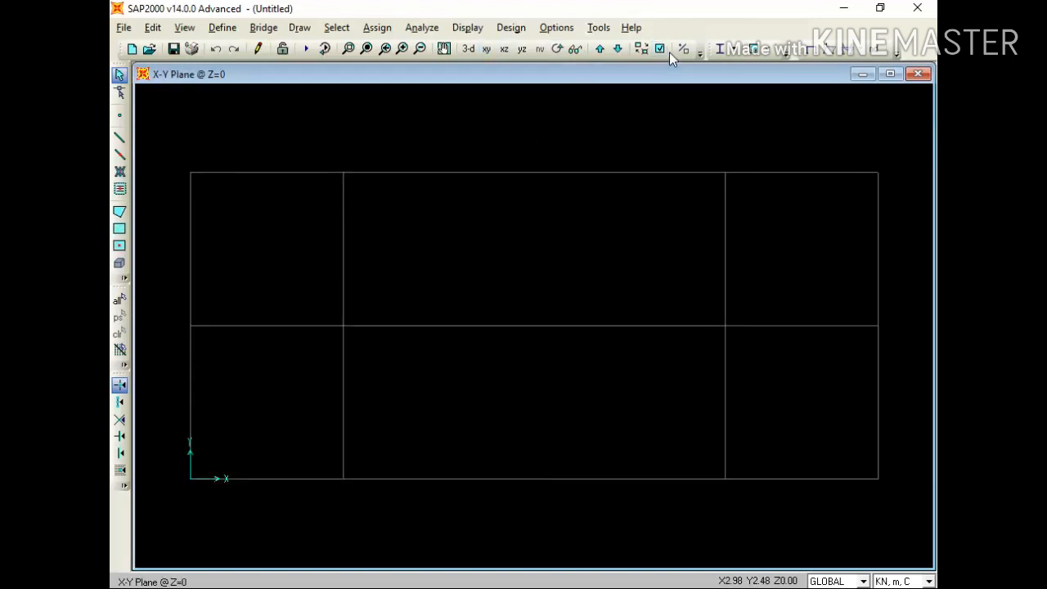
pyautogui.click(599, 49)
pyautogui.click(600, 49)
pyautogui.click(601, 49)
pyautogui.click(602, 49)
pyautogui.click(119, 246)
pyautogui.click(815, 411)
pyautogui.click(777, 273)
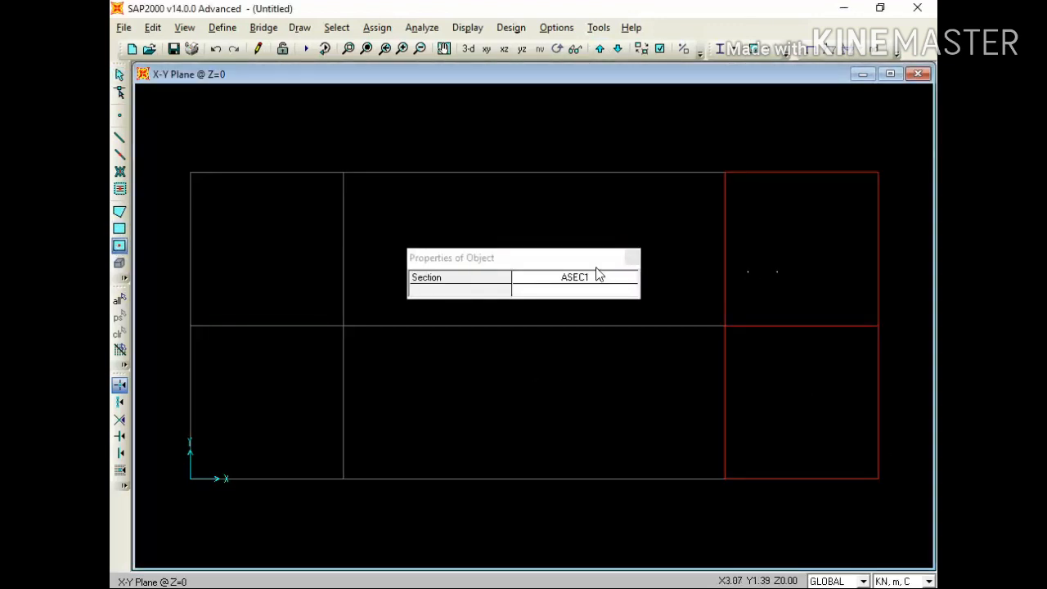
pyautogui.click(631, 259)
# Quick-draw area objects in both bays between X=0 and X=1 on the X-Y plane at Z=1.5.
pyautogui.click(600, 49)
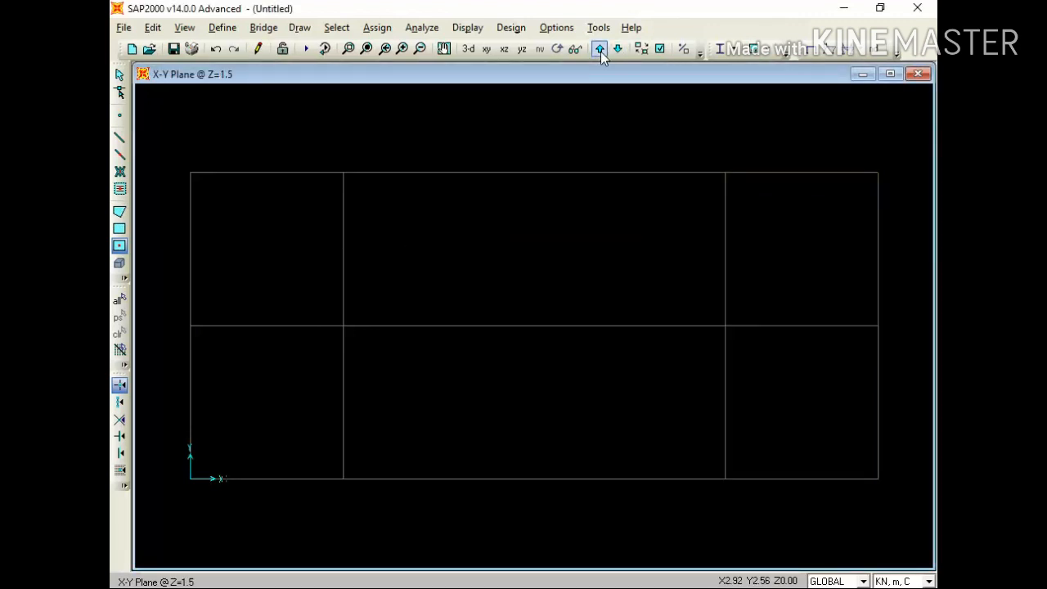
pyautogui.click(280, 396)
pyautogui.click(262, 308)
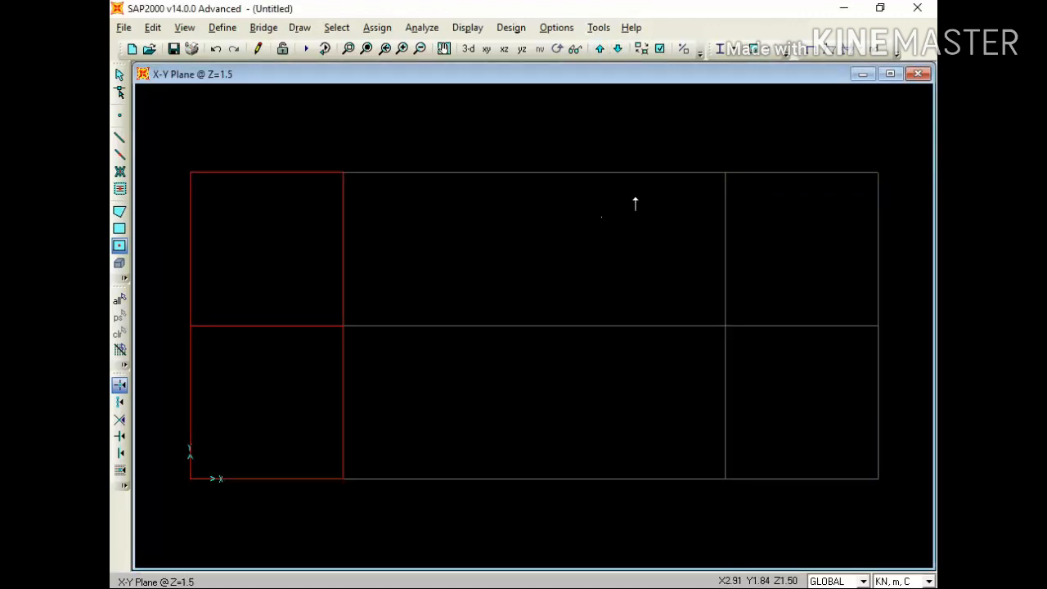
# Quick-draw area objects in both bays between X=3.5 and X=4.5 on the X-Y plane at Z=3.
pyautogui.click(599, 48)
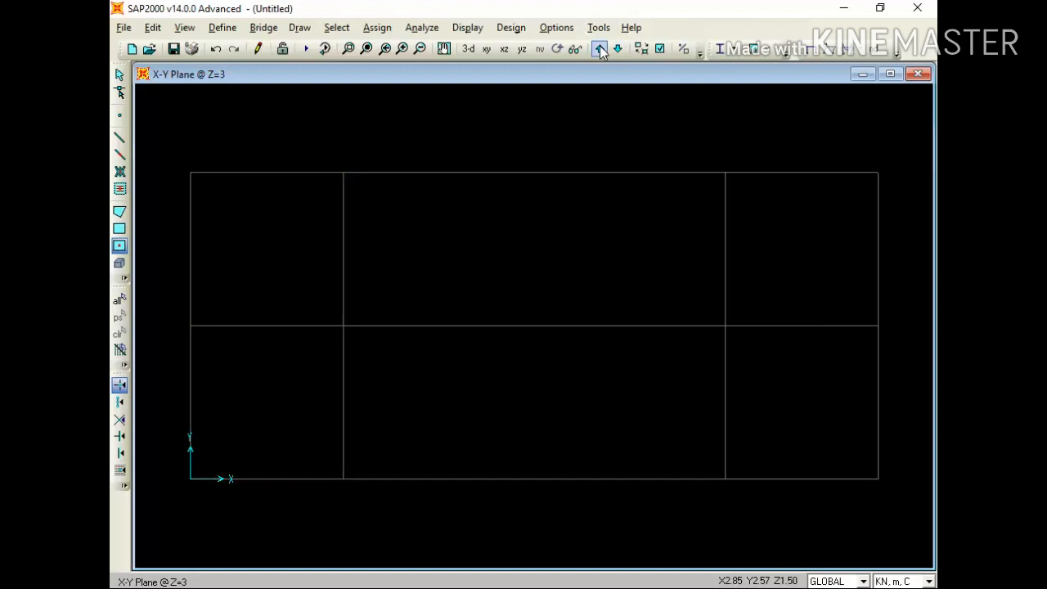
pyautogui.click(781, 376)
pyautogui.click(792, 254)
pyautogui.press('Escape')
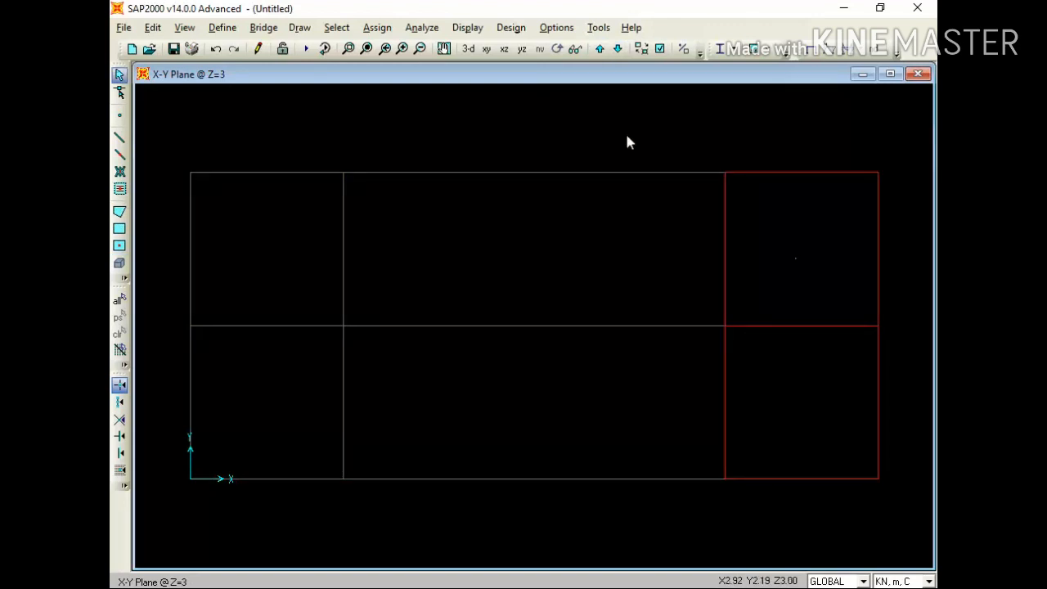
# Show the model in 3-D with the Fill Objects display option enabled.
pyautogui.click(468, 49)
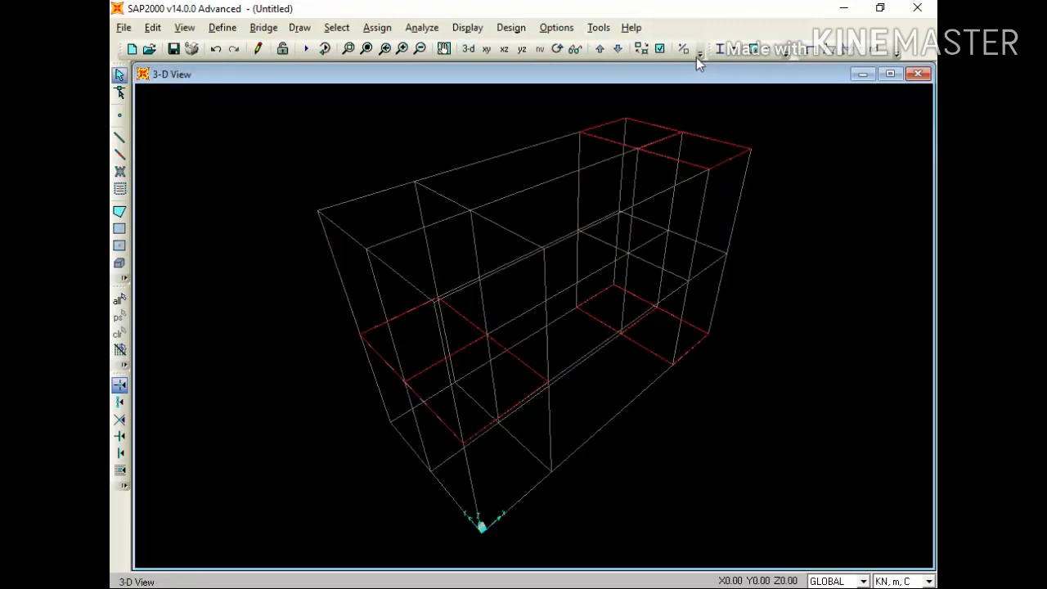
pyautogui.click(659, 49)
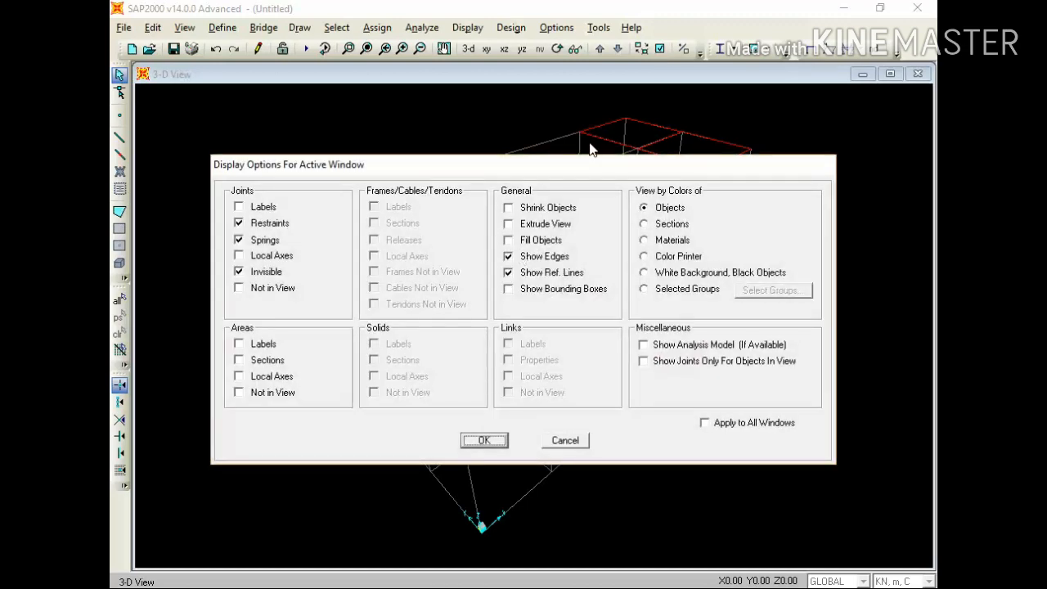
pyautogui.click(526, 239)
pyautogui.click(483, 440)
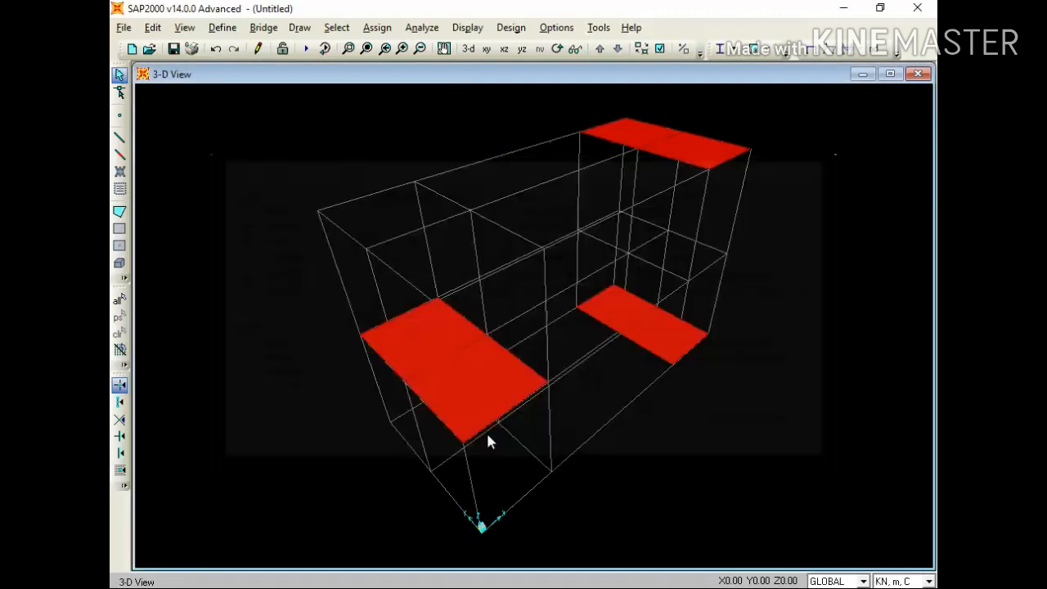
pyautogui.press('Right')
pyautogui.press('Right')
pyautogui.press('Right')
pyautogui.press('Right')
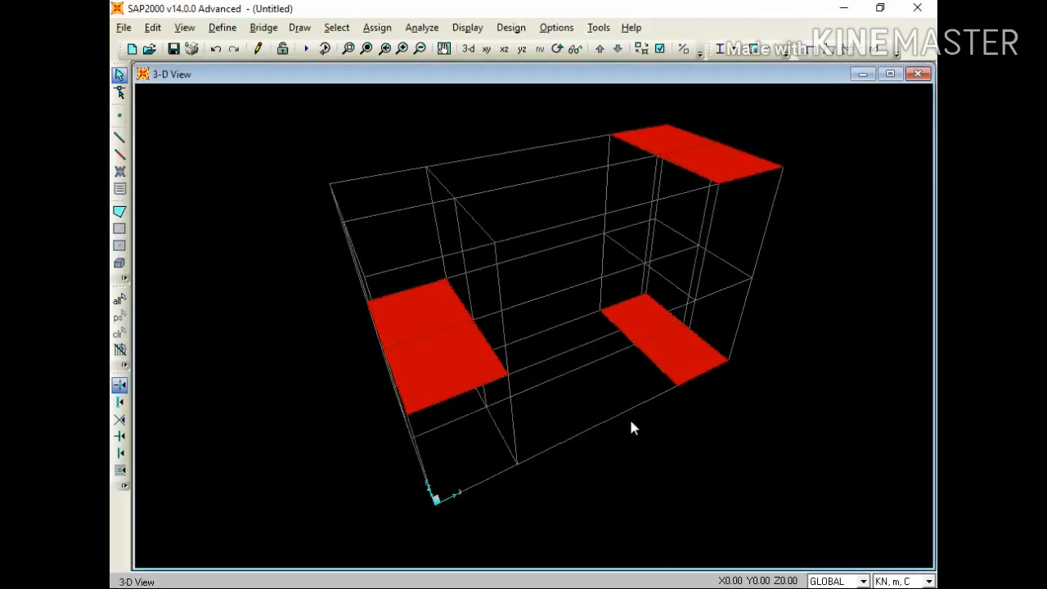
# Draw a poly area from the Z=0 landing's Y=0 corner to the Z=1.5 landing, and delete it.
pyautogui.click(119, 211)
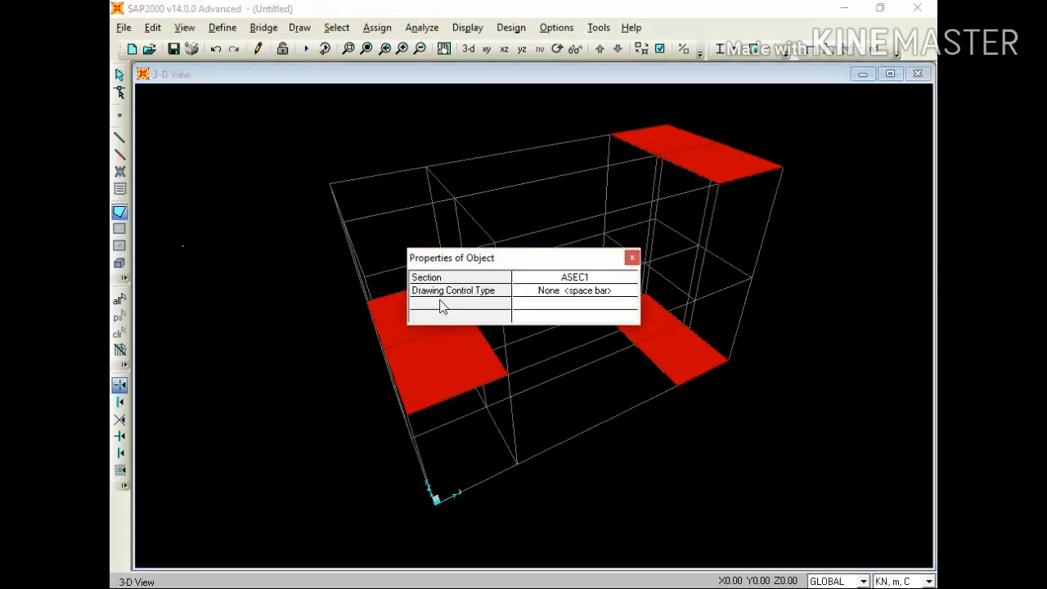
pyautogui.click(632, 257)
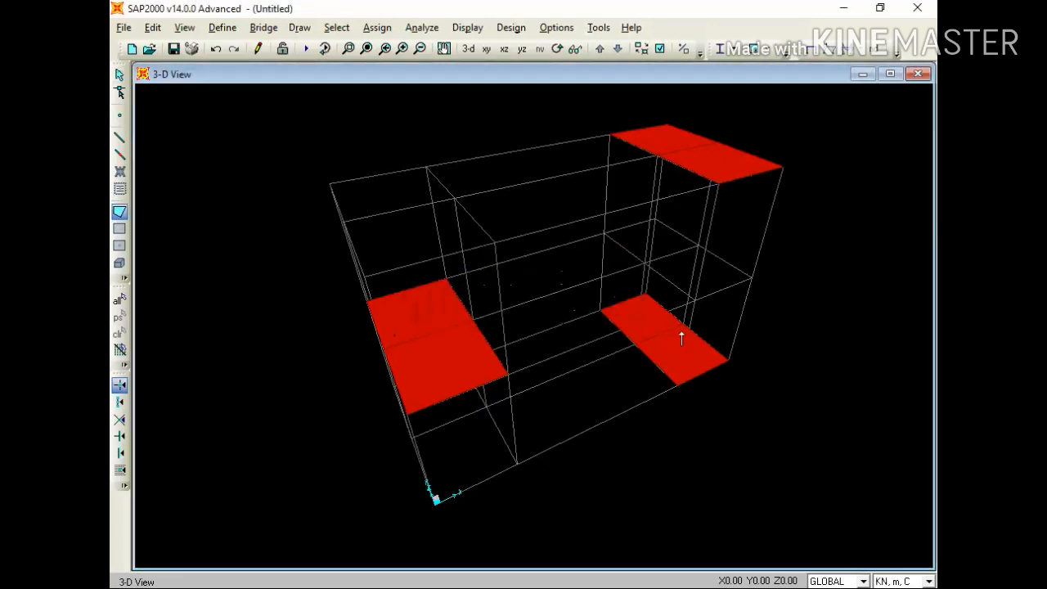
pyautogui.click(676, 383)
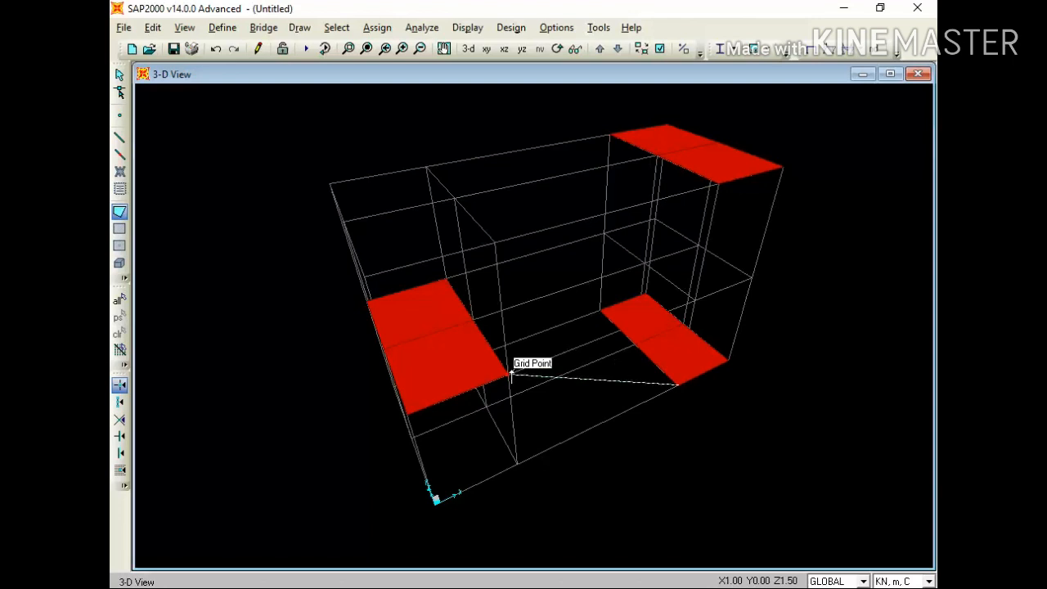
pyautogui.click(509, 374)
pyautogui.click(474, 320)
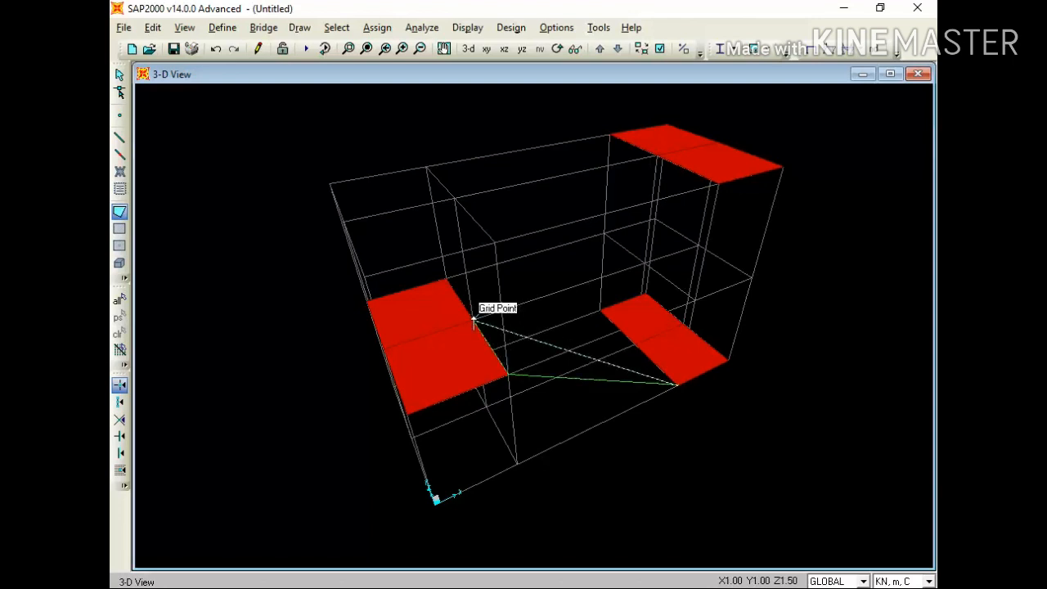
pyautogui.click(624, 347)
pyautogui.press('Return')
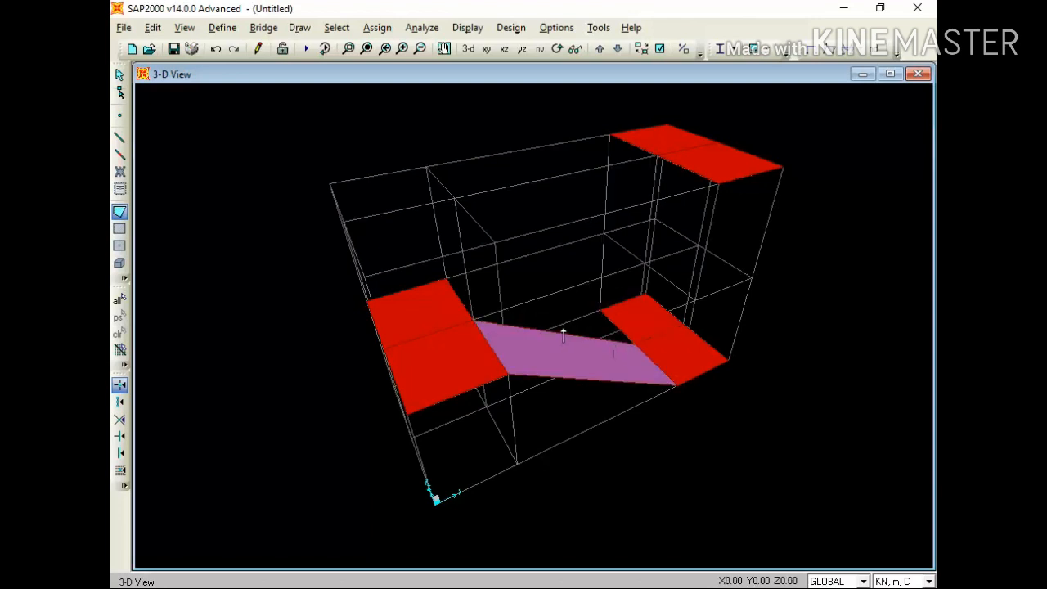
pyautogui.press('Escape')
pyautogui.click(553, 363)
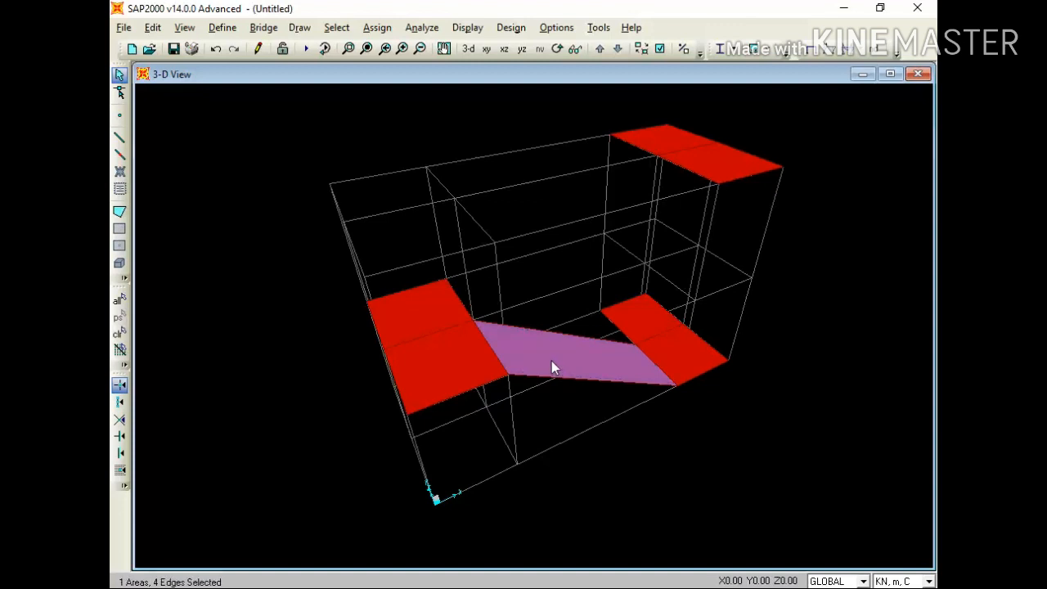
pyautogui.press('Delete')
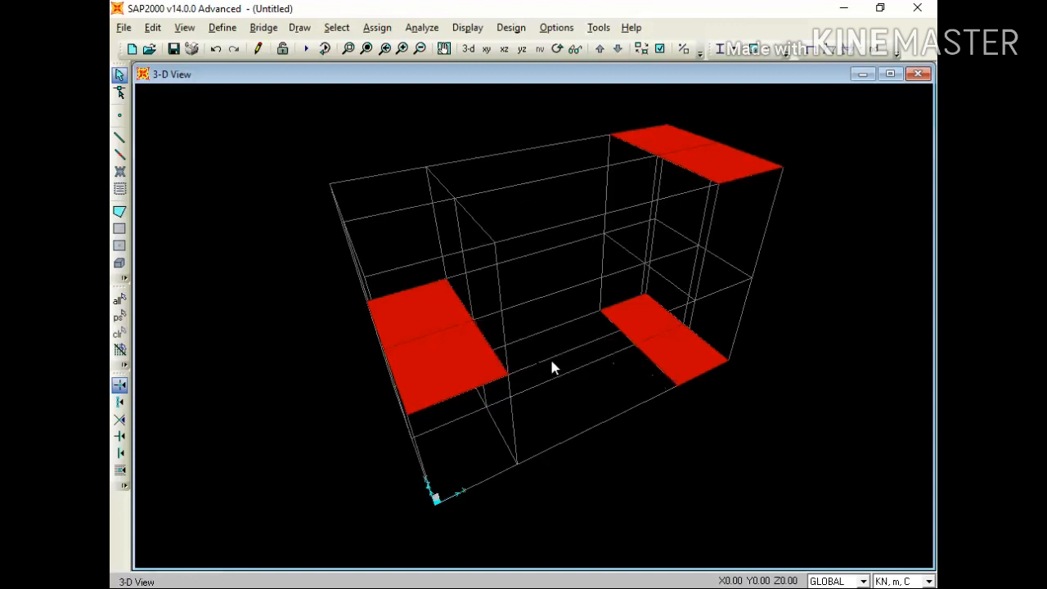
# Draw the lower flight as a poly area between Y=0 and Y=1, starting at the Z=1.5 landing and running to the Z=0 landing.
pyautogui.click(119, 211)
pyautogui.click(506, 375)
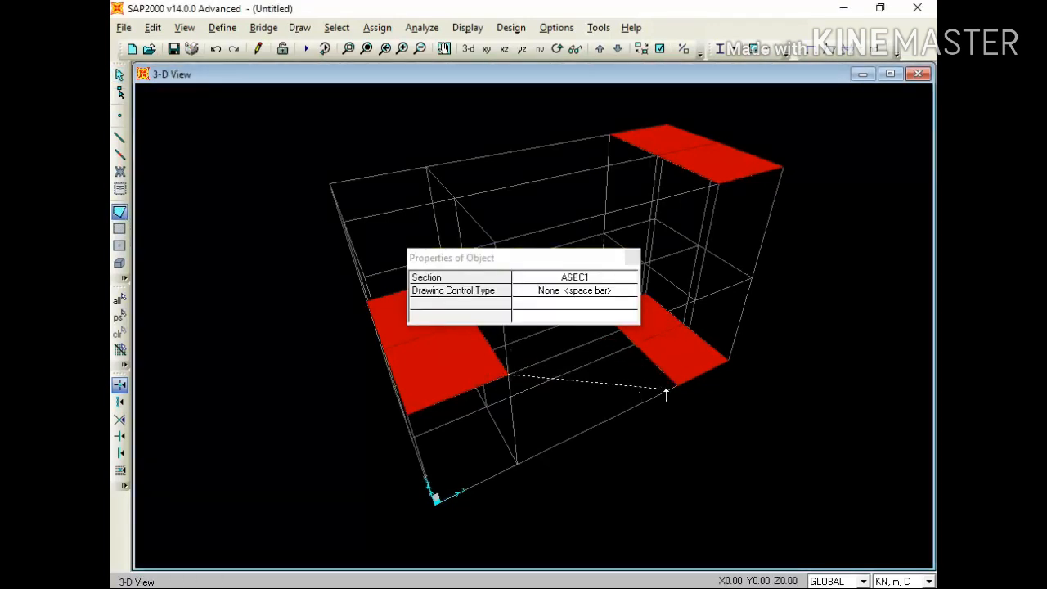
pyautogui.click(676, 384)
pyautogui.click(632, 258)
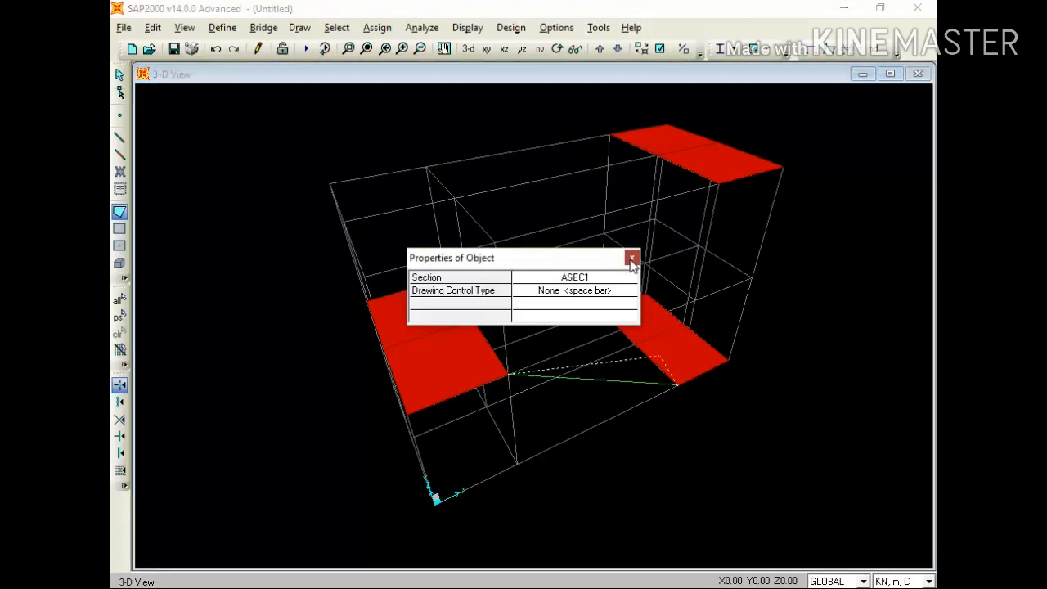
pyautogui.click(633, 345)
pyautogui.click(478, 324)
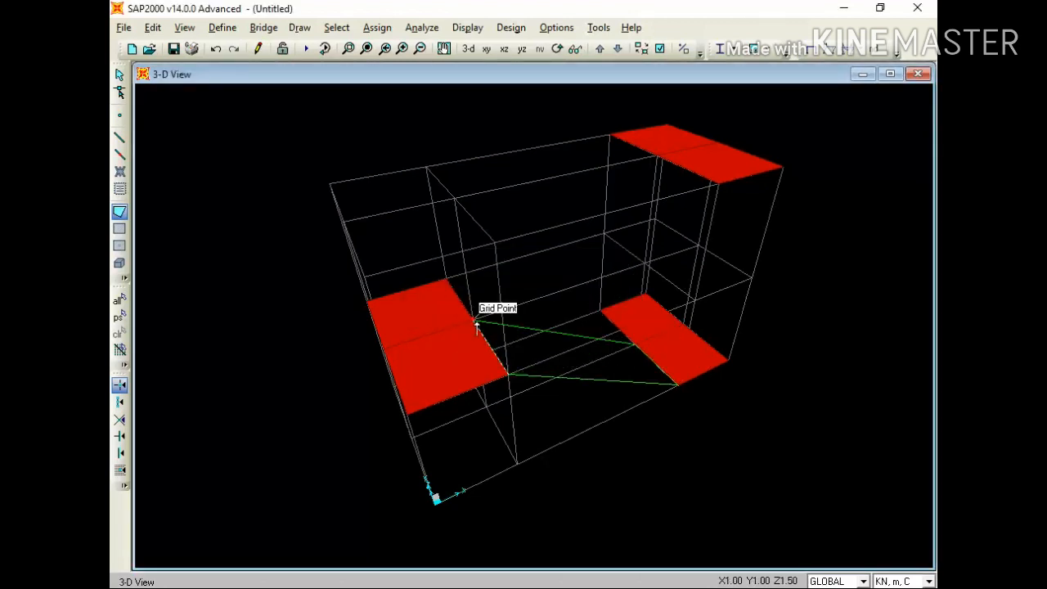
pyautogui.press('Return')
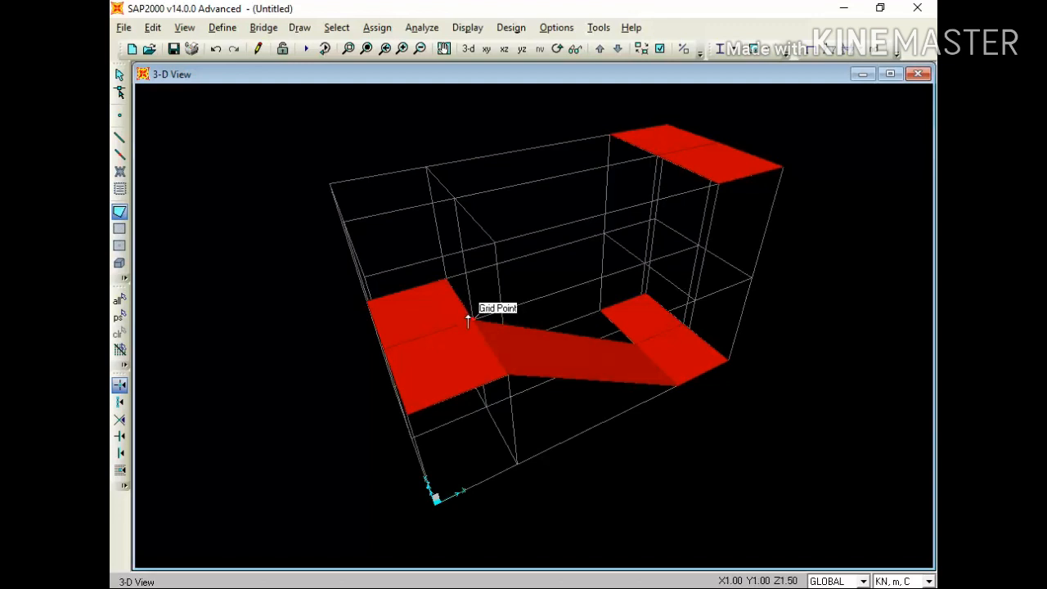
# Draw the upper flight as a poly area between Y=1 and Y=2, from the Z=1.5 landing to the Z=3 landing.
pyautogui.click(655, 155)
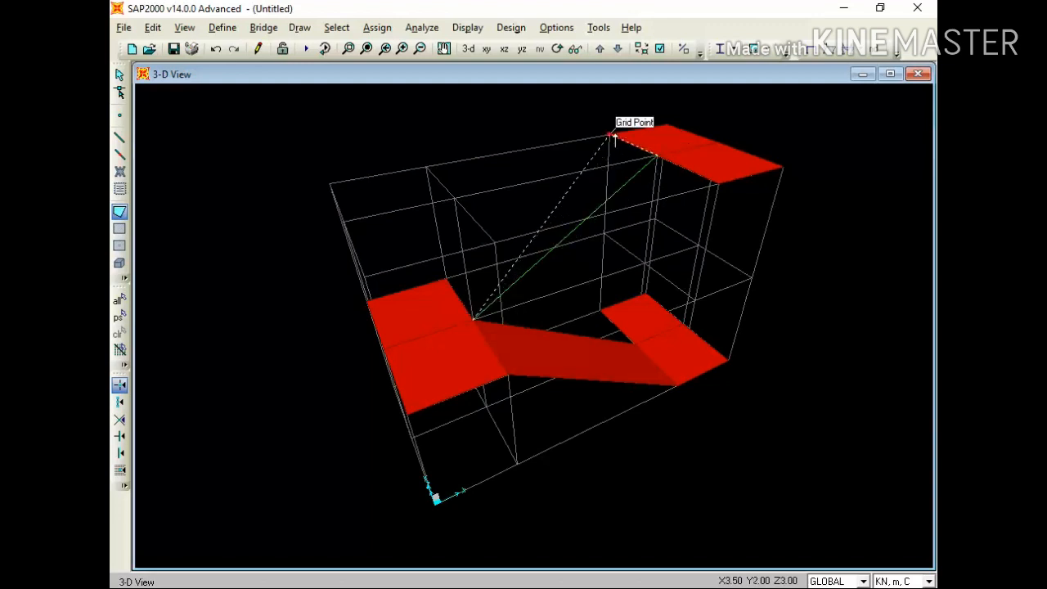
pyautogui.click(609, 136)
pyautogui.click(451, 284)
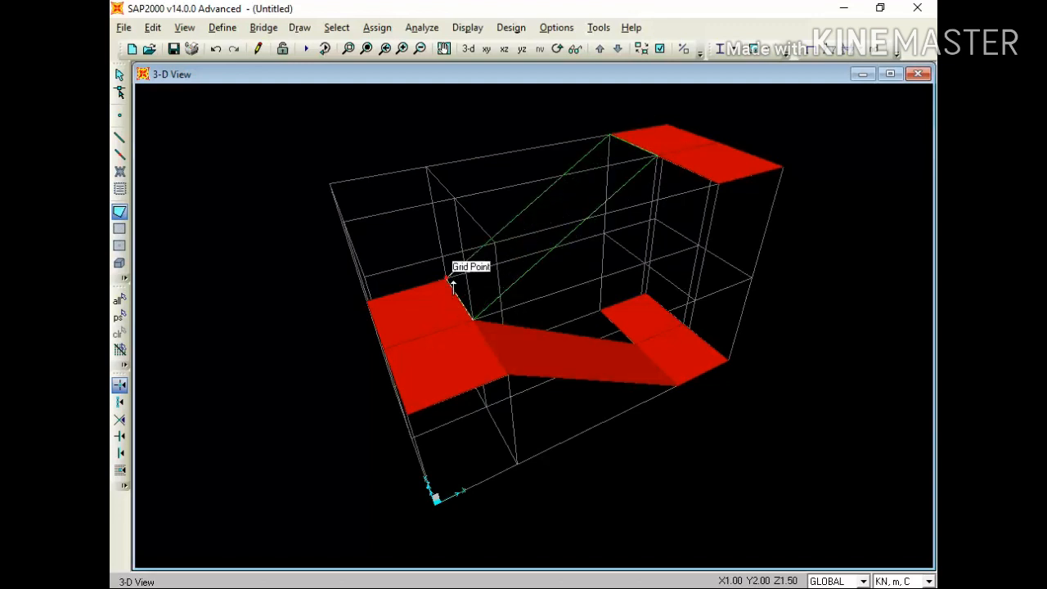
pyautogui.press('Return')
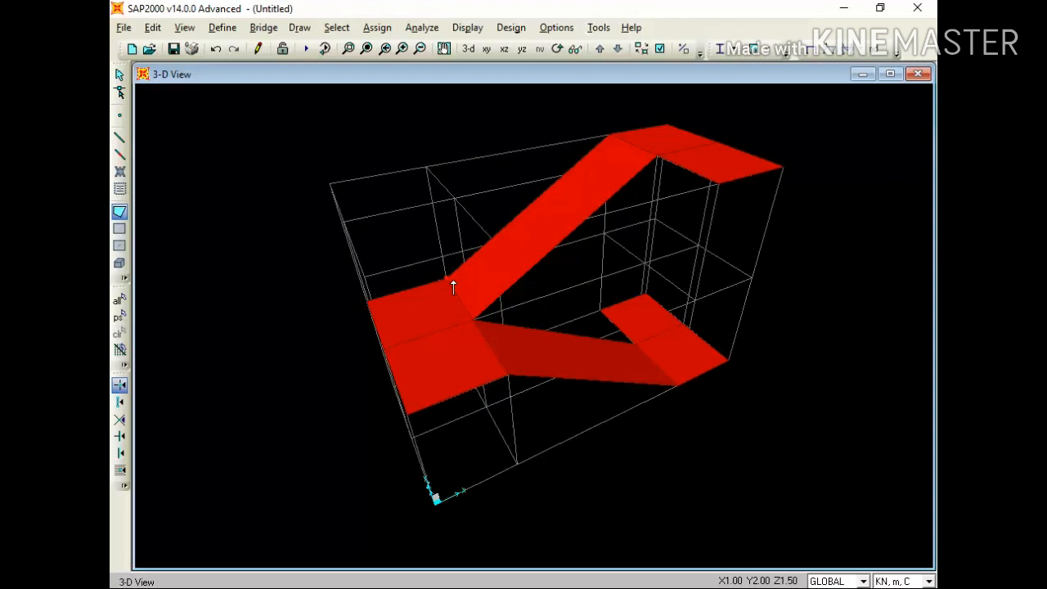
# Examine the filled staircase model from all sides, checking how the flights join the landings.
pyautogui.press('Down')
pyautogui.press('Down')
pyautogui.press('Down')
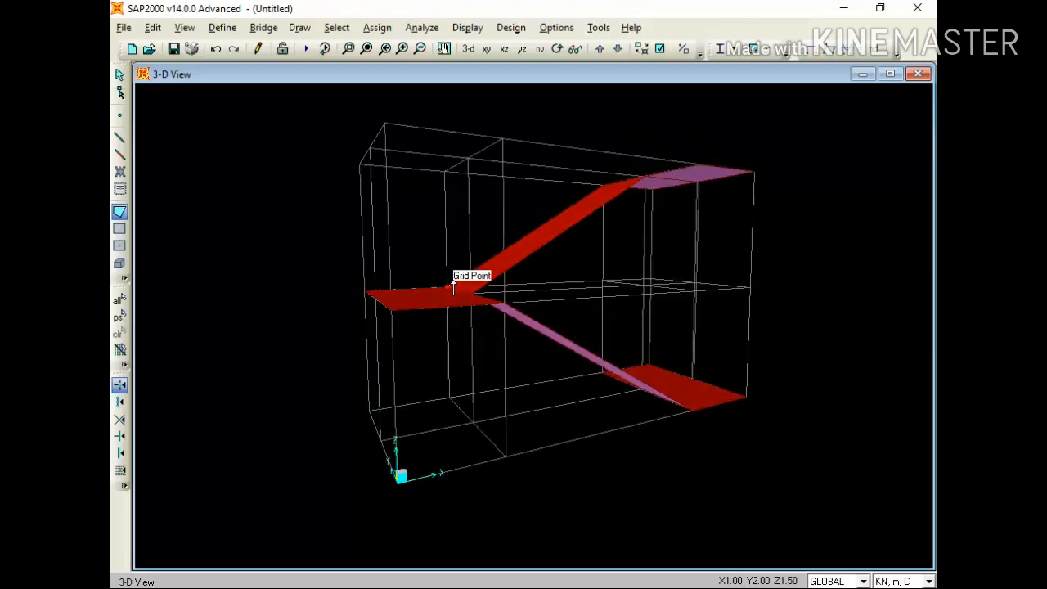
pyautogui.press('Up')
pyautogui.press('Up')
pyautogui.press('Up')
pyautogui.press('Up')
pyautogui.press('Up')
pyautogui.press('Up')
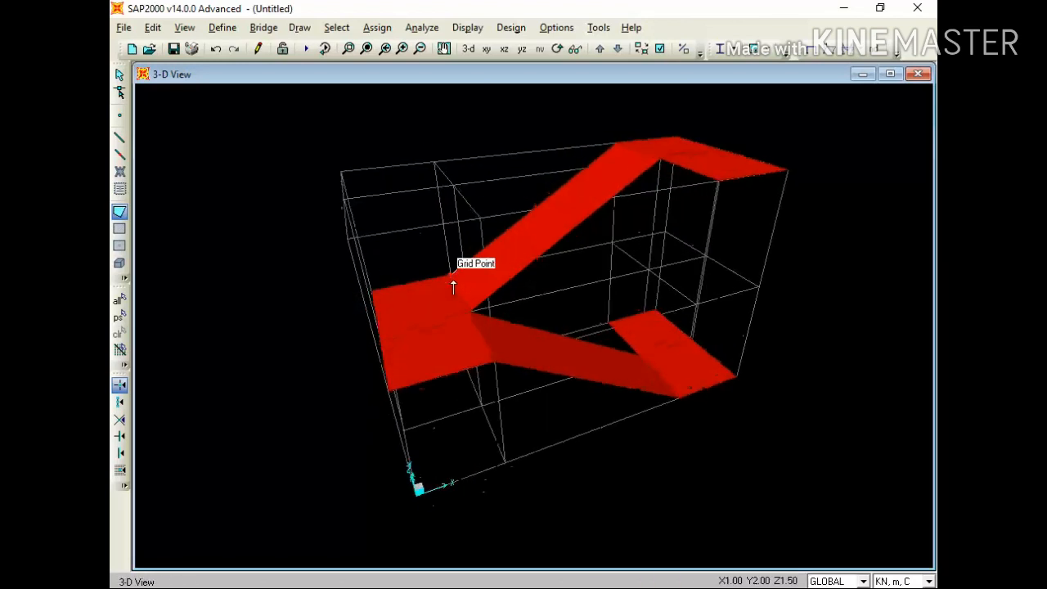
pyautogui.press('Right')
pyautogui.press('Right')
pyautogui.press('Right')
pyautogui.press('Right')
pyautogui.press('Right')
pyautogui.press('Right')
pyautogui.press('Right')
pyautogui.press('Right')
pyautogui.press('Right')
pyautogui.press('Right')
pyautogui.press('Right')
pyautogui.press('Right')
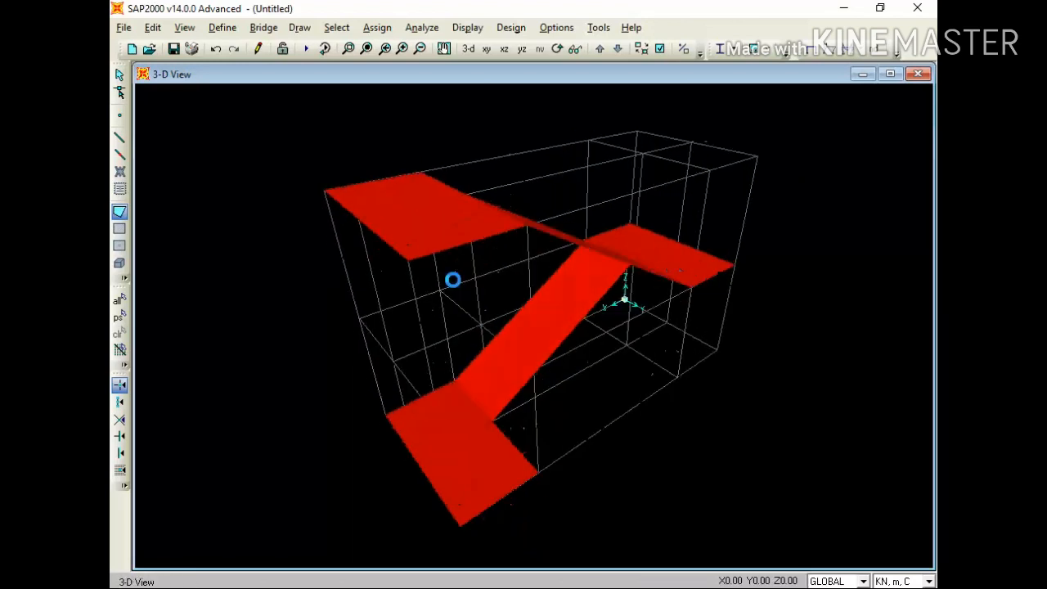
pyautogui.press('Right')
pyautogui.press('Right')
pyautogui.press('Right')
pyautogui.press('Right')
pyautogui.press('Right')
pyautogui.press('Right')
pyautogui.press('Right')
pyautogui.press('Right')
pyautogui.press('Right')
pyautogui.press('Right')
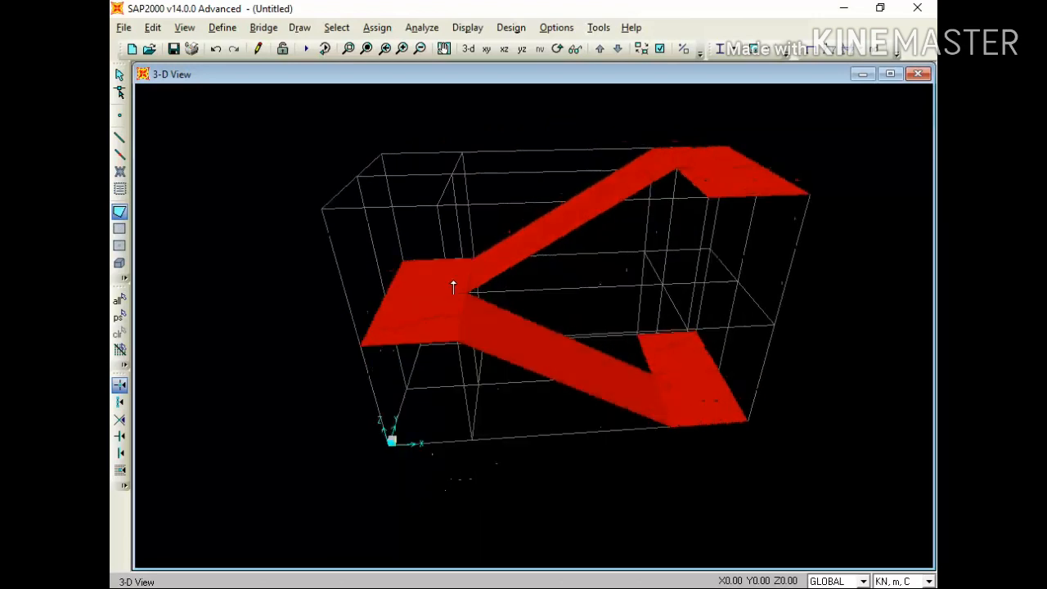
pyautogui.press('Right')
pyautogui.press('Right')
pyautogui.press('Right')
pyautogui.press('Right')
pyautogui.press('Right')
pyautogui.press('Right')
pyautogui.press('Right')
pyautogui.press('Right')
pyautogui.press('Right')
pyautogui.press('Right')
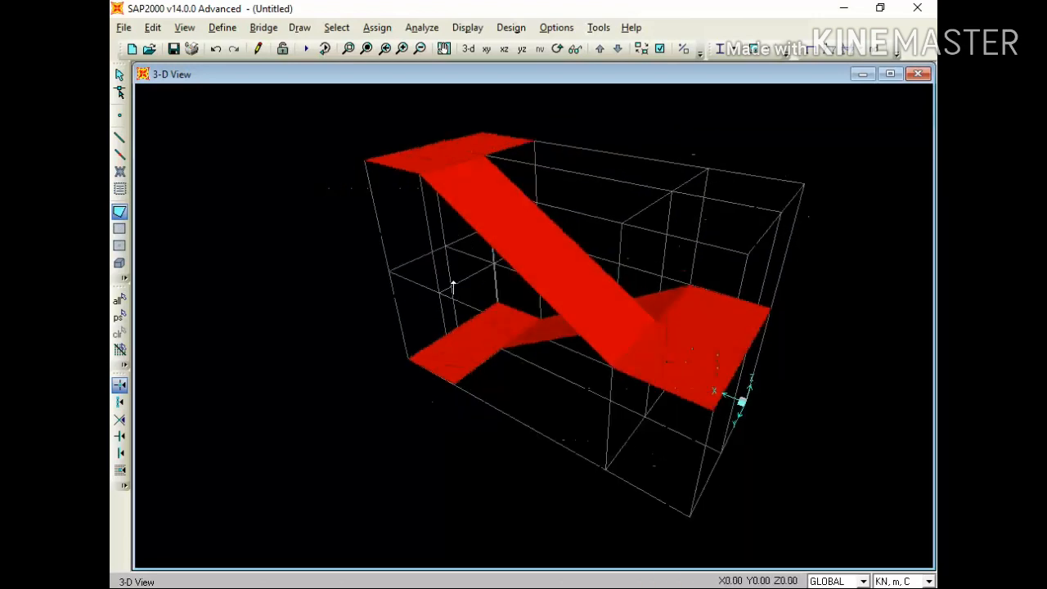
pyautogui.press('Right')
pyautogui.press('Right')
pyautogui.press('Right')
pyautogui.press('Right')
pyautogui.press('Right')
pyautogui.press('Right')
pyautogui.press('Right')
pyautogui.press('Right')
pyautogui.press('Right')
pyautogui.press('Right')
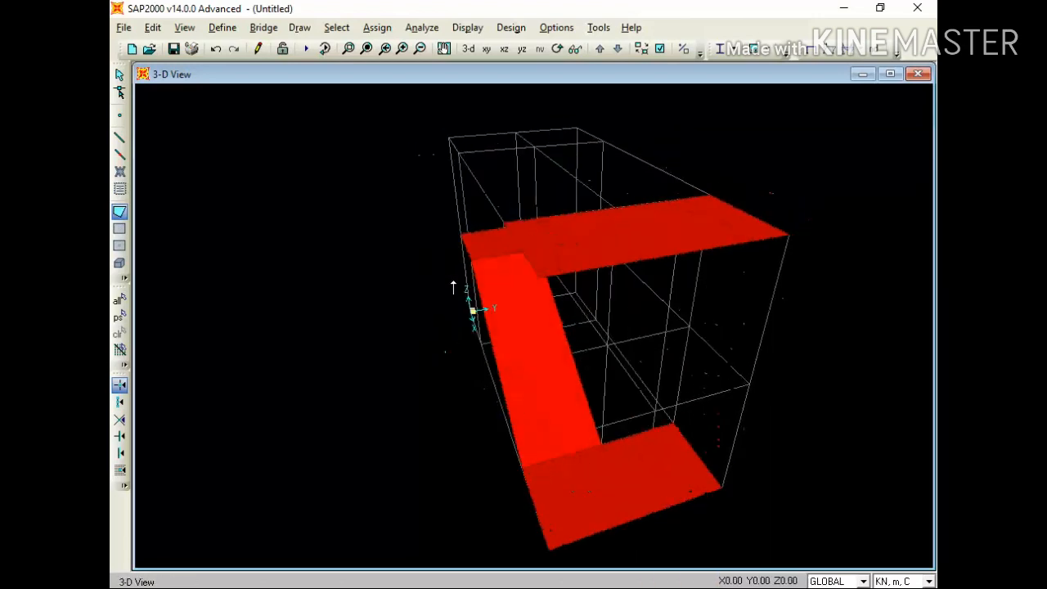
# Inspect both inclined flights and the three landing levels from every direction, finishing at the upper flight.
pyautogui.press('Right')
pyautogui.press('Right')
pyautogui.press('Right')
pyautogui.press('Right')
pyautogui.press('Right')
pyautogui.press('Right')
pyautogui.press('Right')
pyautogui.press('Right')
pyautogui.press('Right')
pyautogui.press('Right')
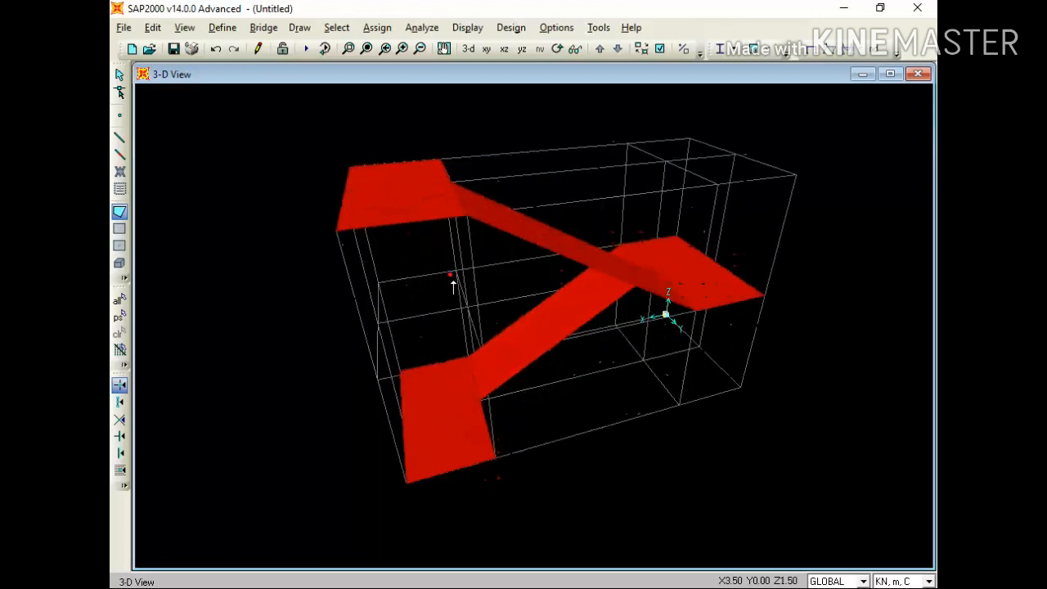
pyautogui.press('Right')
pyautogui.press('Right')
pyautogui.press('Right')
pyautogui.press('Right')
pyautogui.press('Right')
pyautogui.press('Right')
pyautogui.press('Right')
pyautogui.press('Right')
pyautogui.press('Right')
pyautogui.press('Right')
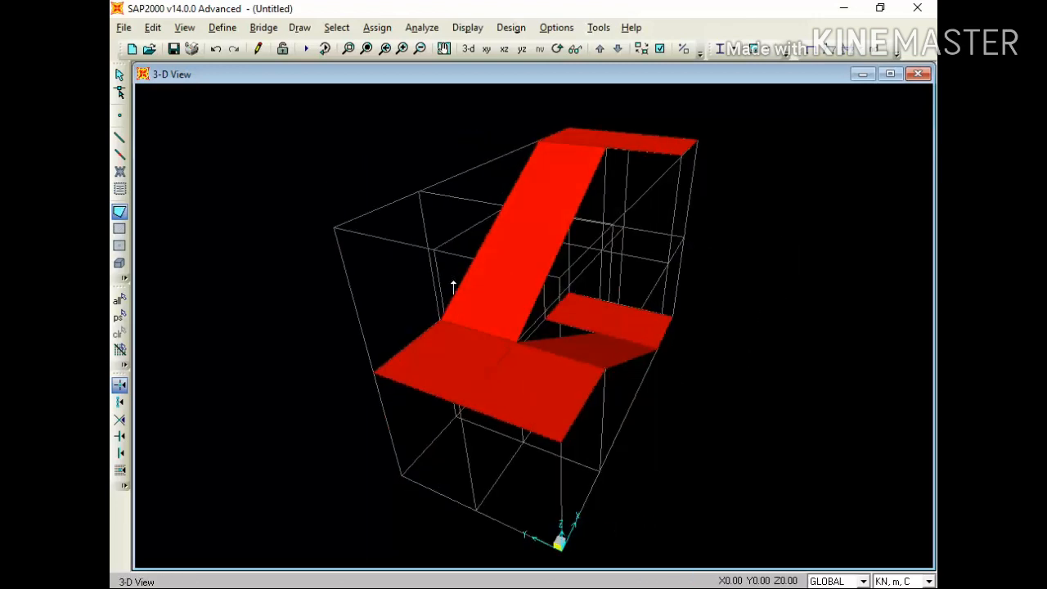
pyautogui.press('Right')
pyautogui.press('Right')
pyautogui.press('Right')
pyautogui.press('Right')
pyautogui.press('Right')
pyautogui.press('Right')
pyautogui.press('Right')
pyautogui.press('Right')
pyautogui.press('Right')
pyautogui.press('Right')
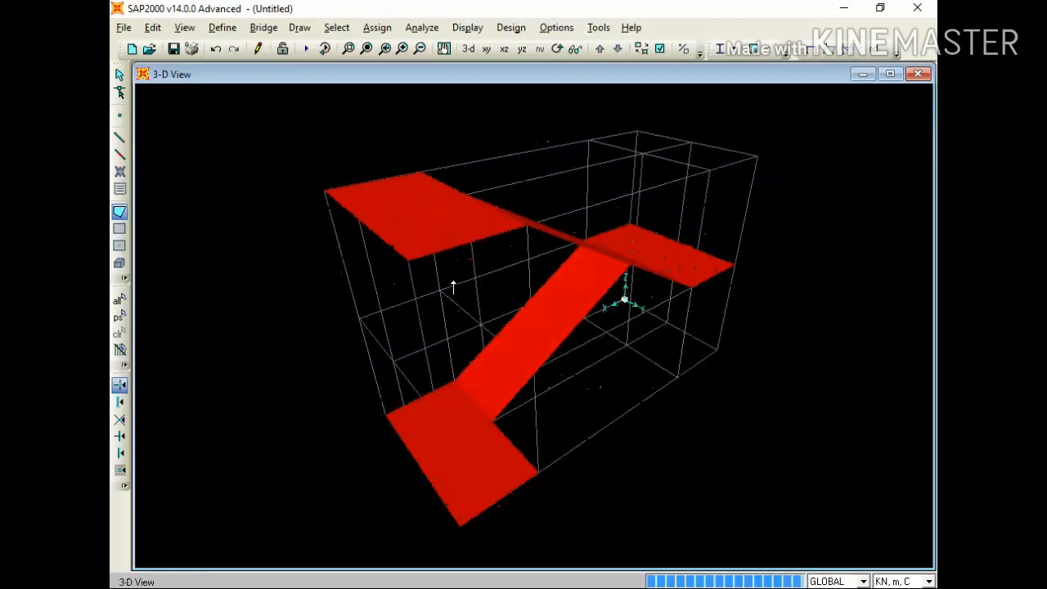
pyautogui.press('Right')
pyautogui.press('Right')
pyautogui.press('Right')
pyautogui.press('Right')
pyautogui.press('Right')
pyautogui.press('Right')
pyautogui.press('Right')
pyautogui.press('Right')
pyautogui.press('Right')
pyautogui.press('Right')
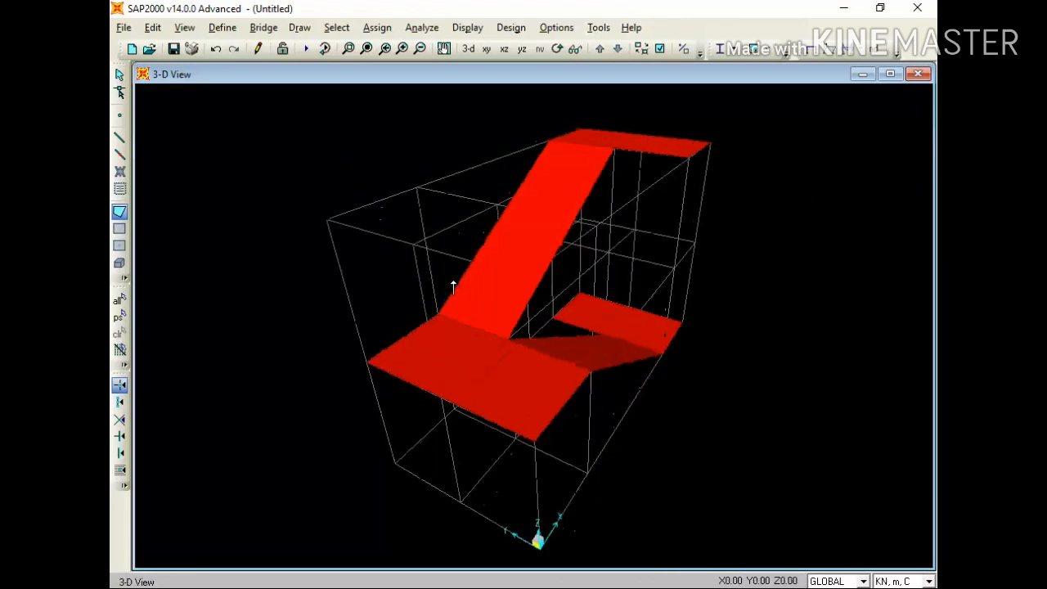
pyautogui.press('Escape')
pyautogui.click(529, 246)
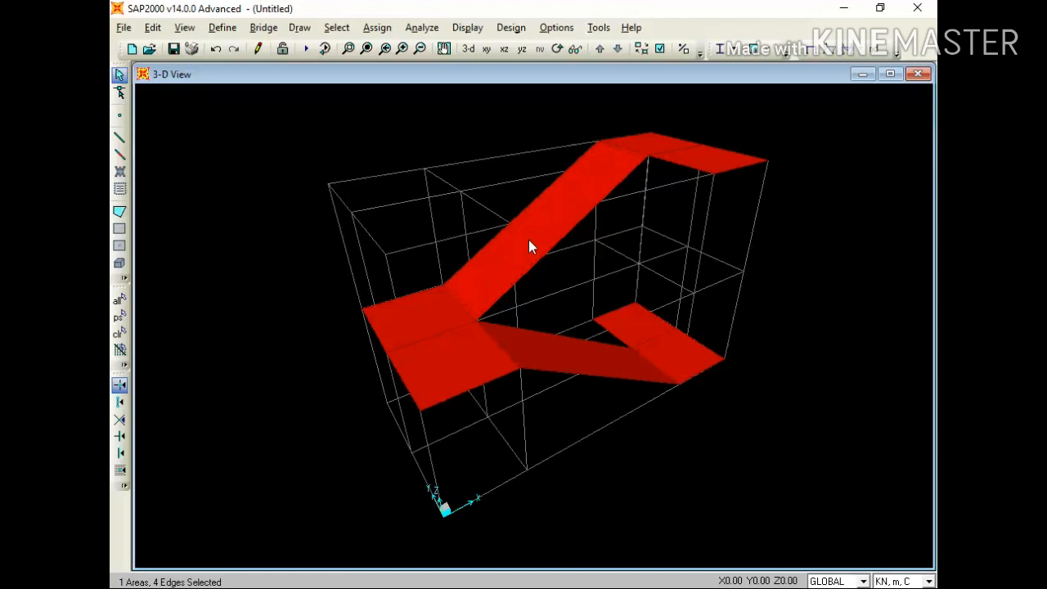
pyautogui.click(529, 241)
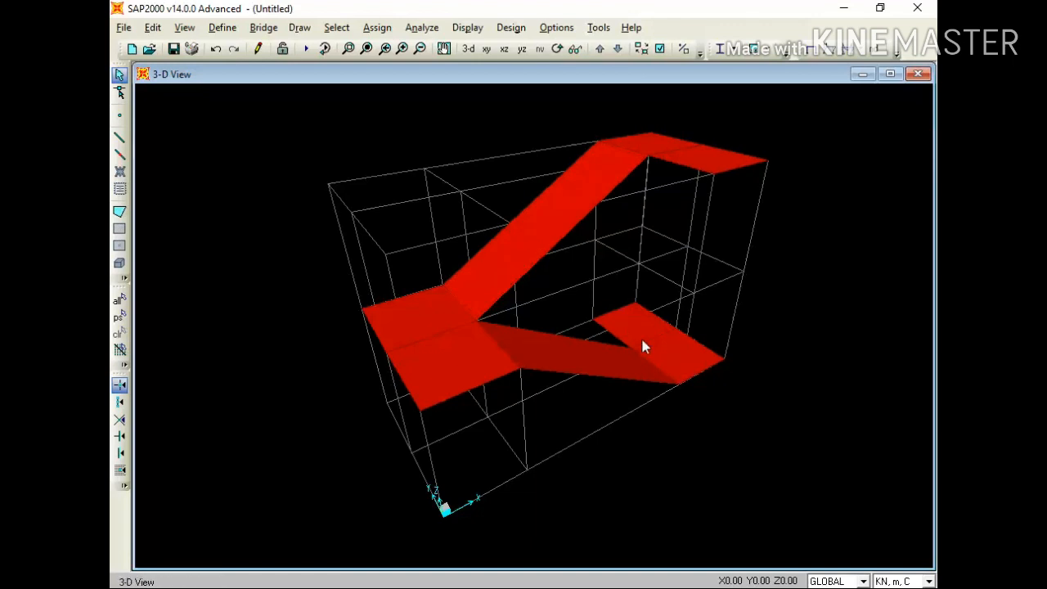
# Set the membrane and bending thickness of the shell section ASEC1 to 0.2 m.
pyautogui.press('Right')
pyautogui.click(220, 27)
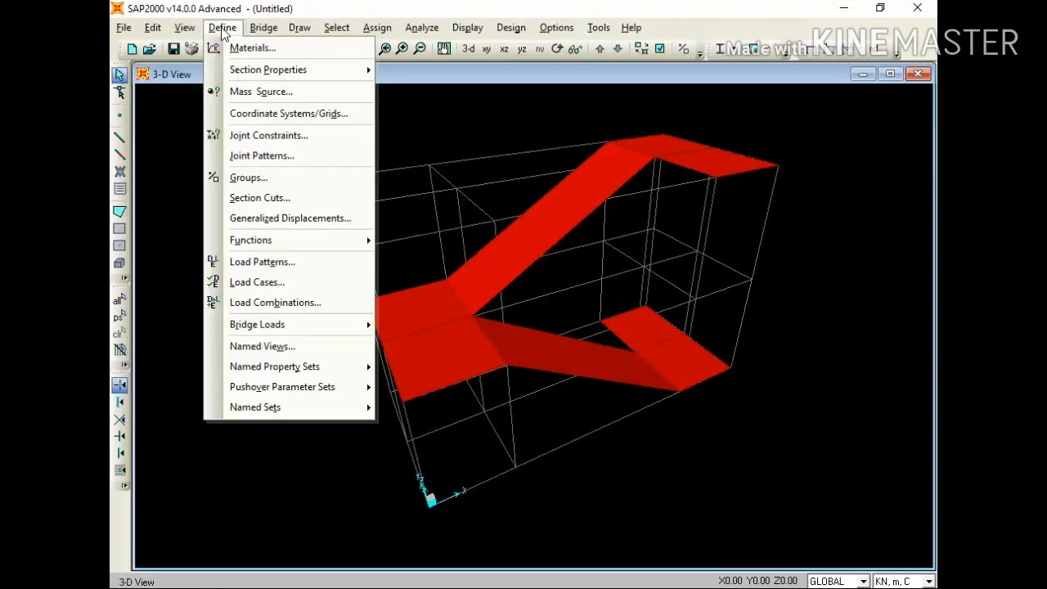
pyautogui.moveTo(242, 69)
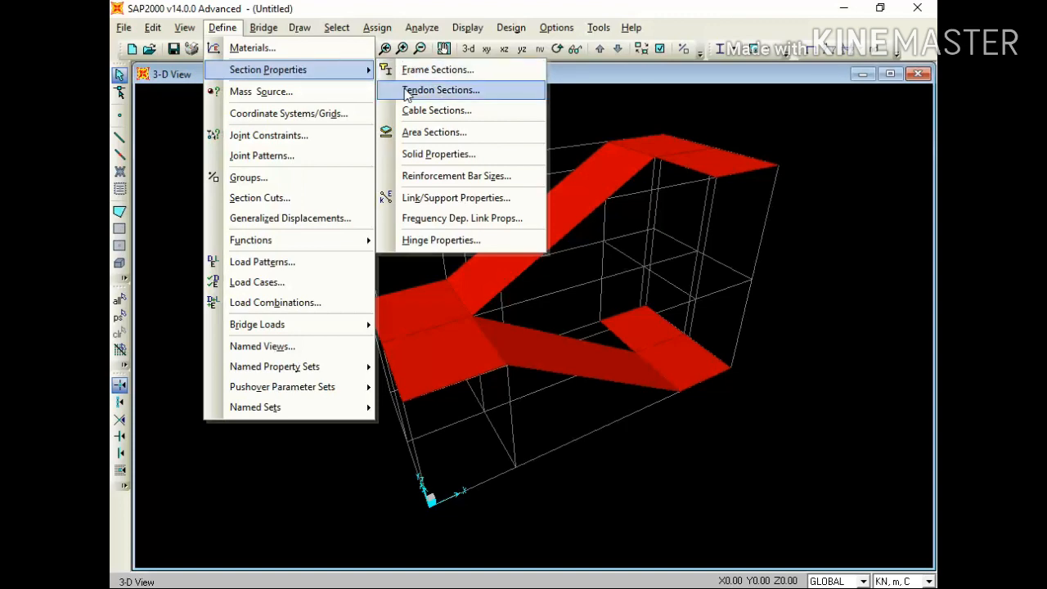
pyautogui.click(407, 132)
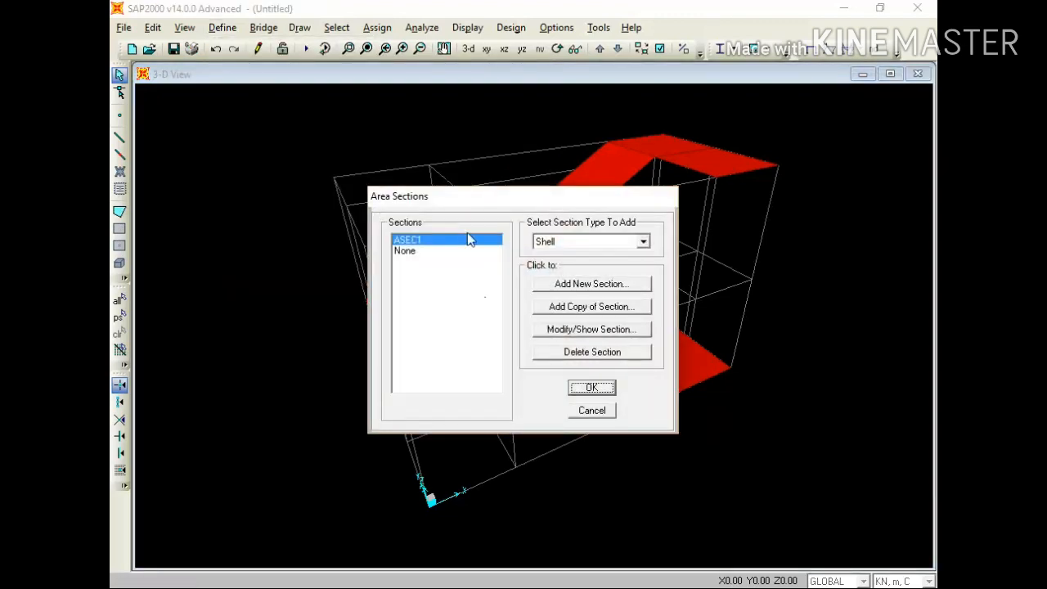
pyautogui.click(573, 335)
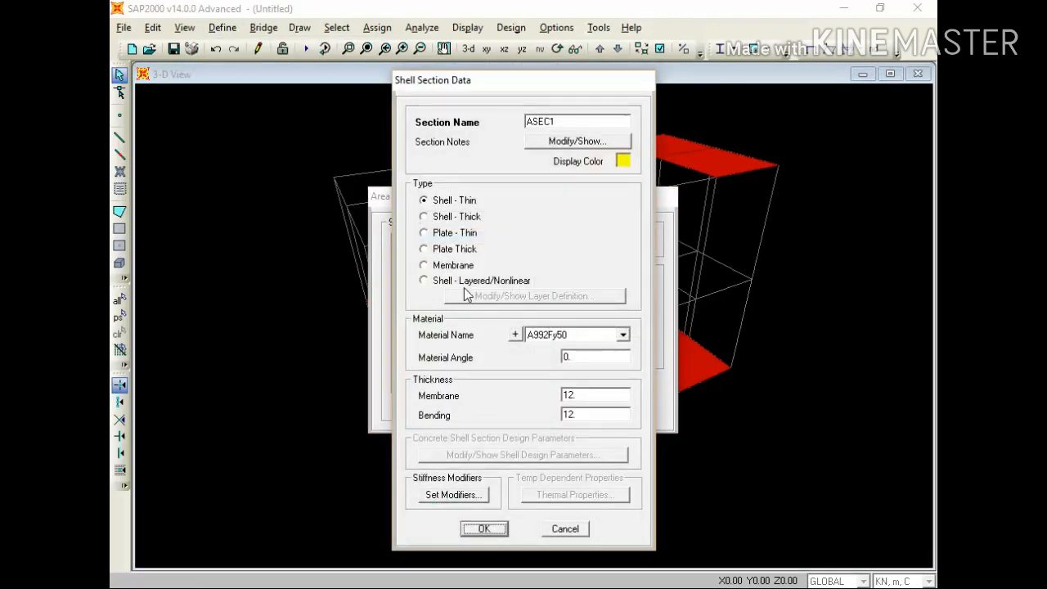
pyautogui.doubleClick(582, 397)
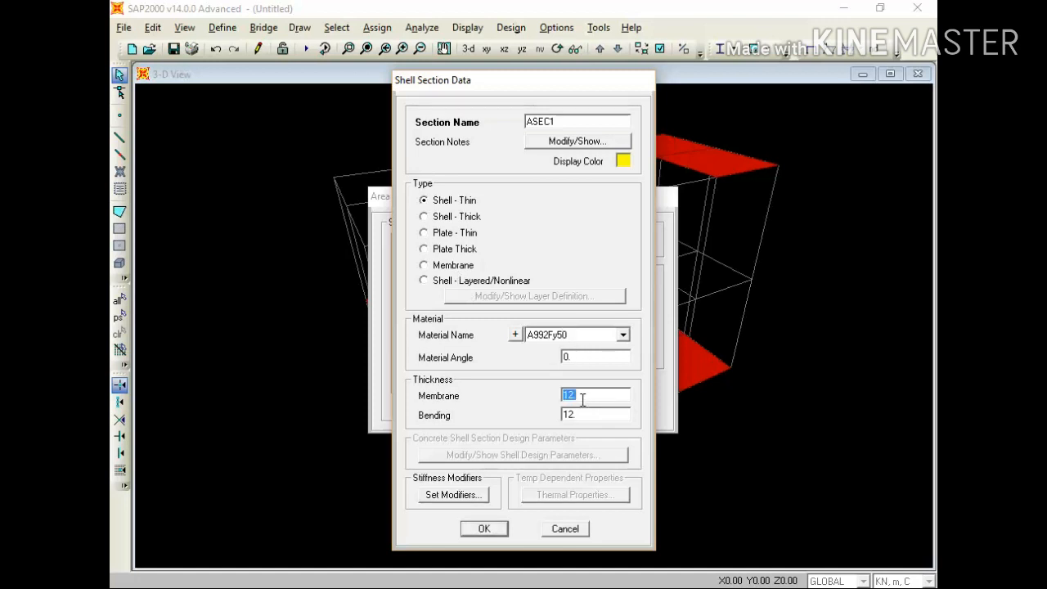
pyautogui.write('.2')
pyautogui.doubleClick(579, 415)
pyautogui.write('.2')
pyautogui.click(484, 528)
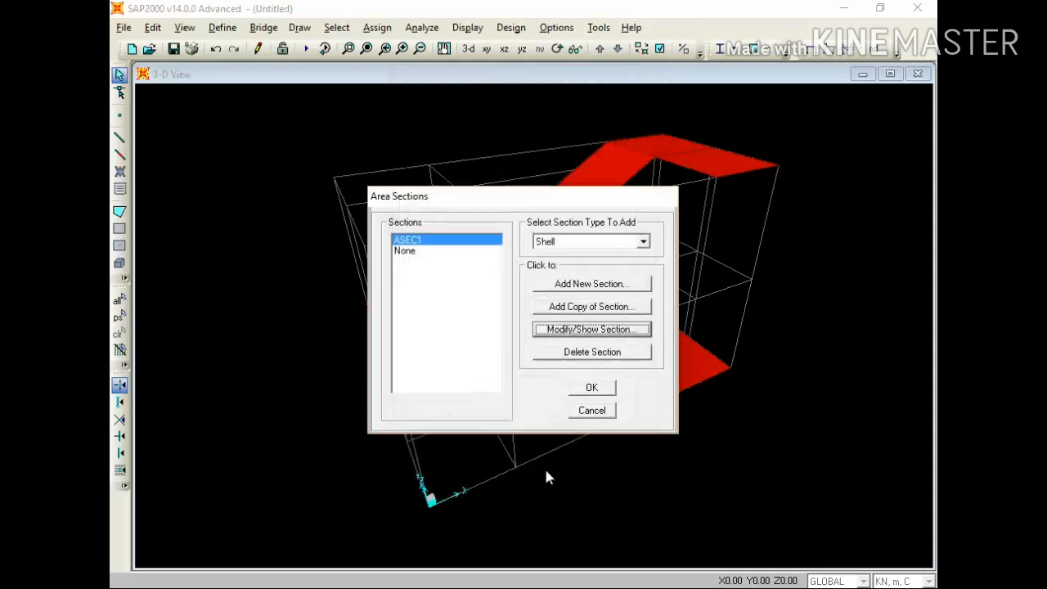
pyautogui.click(591, 388)
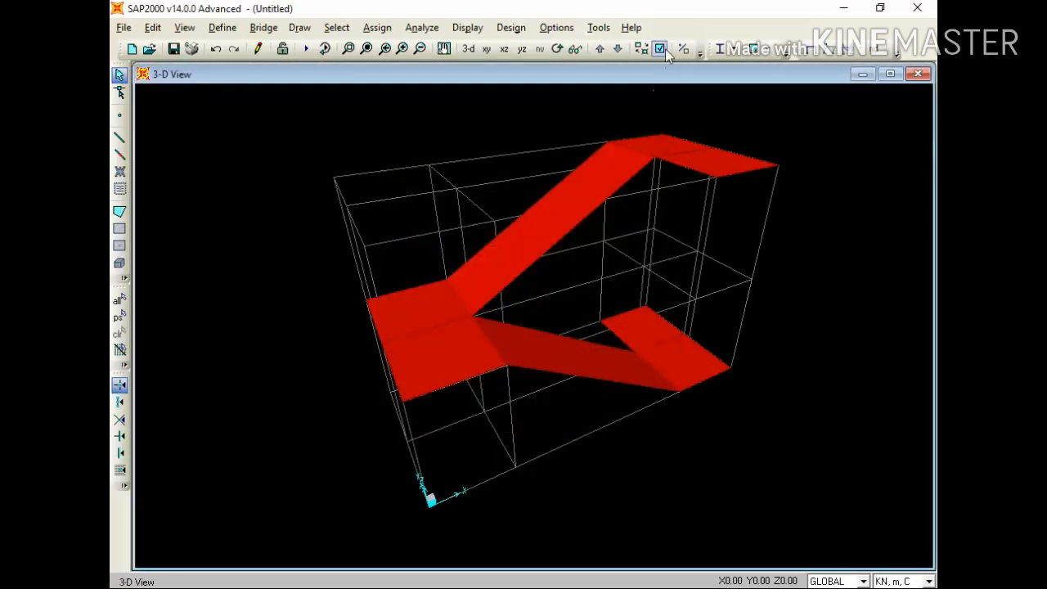
# Turn on the extruded display of objects in the 3-D view.
pyautogui.click(660, 49)
pyautogui.click(540, 226)
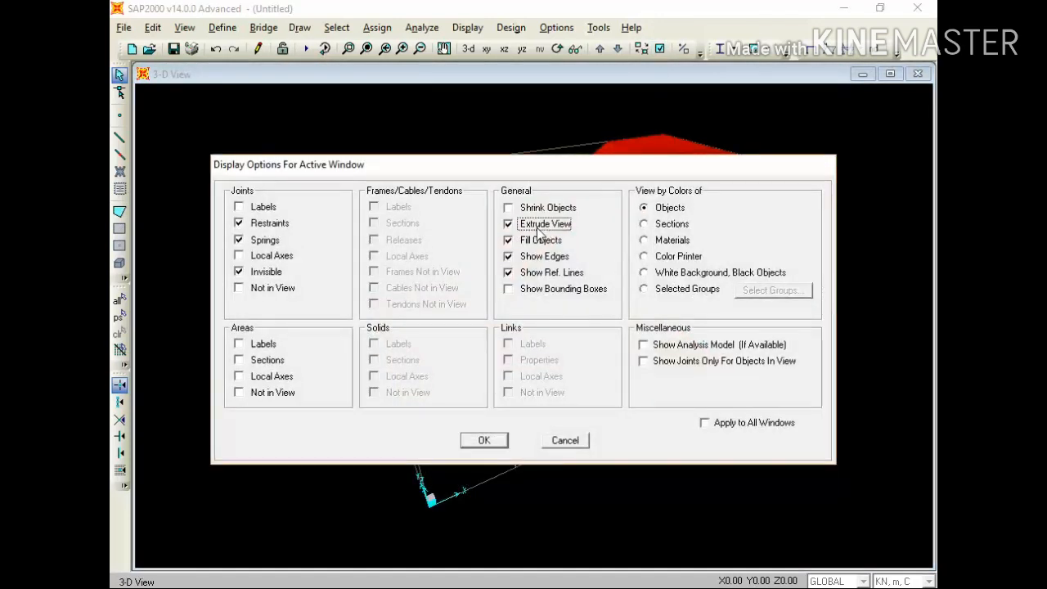
pyautogui.click(482, 440)
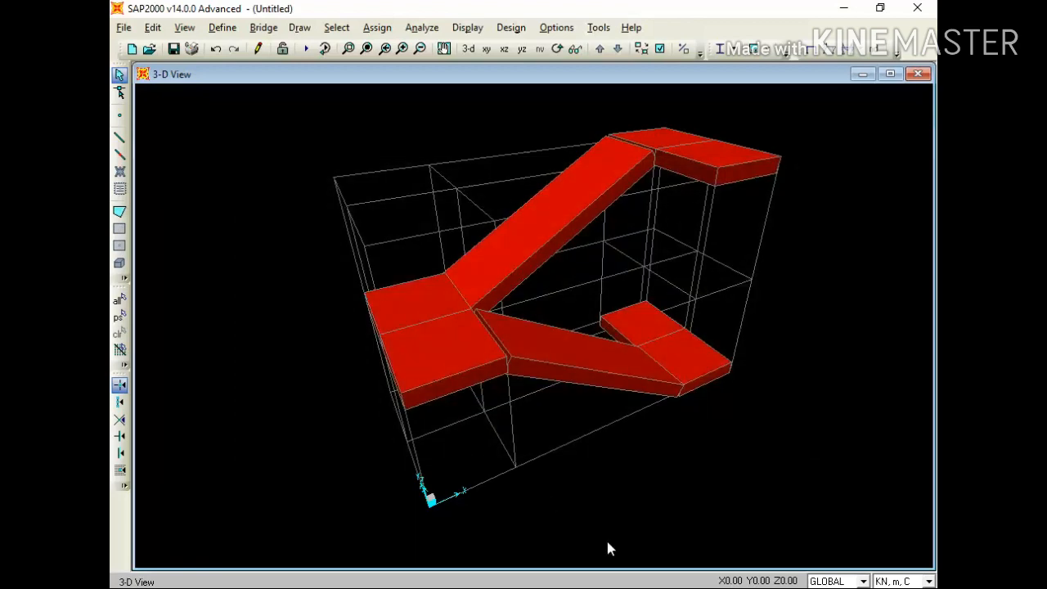
# Examine the extruded staircase from all sides, checking the slab thickness and the joints between flights and landings.
pyautogui.hotkey('ctrl', 'Right')
pyautogui.hotkey('ctrl', 'Right')
pyautogui.hotkey('ctrl', 'Right')
pyautogui.hotkey('ctrl', 'Right')
pyautogui.hotkey('ctrl', 'Right')
pyautogui.hotkey('ctrl', 'Right')
pyautogui.hotkey('ctrl', 'Right')
pyautogui.hotkey('ctrl', 'Right')
pyautogui.hotkey('ctrl', 'Right')
pyautogui.hotkey('ctrl', 'Right')
pyautogui.hotkey('ctrl', 'Right')
pyautogui.hotkey('ctrl', 'Right')
pyautogui.hotkey('ctrl', 'Right')
pyautogui.hotkey('ctrl', 'Right')
pyautogui.hotkey('ctrl', 'Right')
pyautogui.hotkey('ctrl', 'Right')
pyautogui.hotkey('ctrl', 'Right')
pyautogui.hotkey('ctrl', 'Right')
pyautogui.hotkey('ctrl', 'Right')
pyautogui.hotkey('ctrl', 'Right')
pyautogui.hotkey('ctrl', 'Right')
pyautogui.hotkey('ctrl', 'Right')
pyautogui.hotkey('ctrl', 'Right')
pyautogui.hotkey('ctrl', 'Right')
pyautogui.hotkey('ctrl', 'Right')
pyautogui.hotkey('ctrl', 'Right')
pyautogui.hotkey('ctrl', 'Right')
pyautogui.hotkey('ctrl', 'Right')
pyautogui.hotkey('ctrl', 'Right')
pyautogui.hotkey('ctrl', 'Right')
pyautogui.hotkey('ctrl', 'Right')
pyautogui.hotkey('ctrl', 'Right')
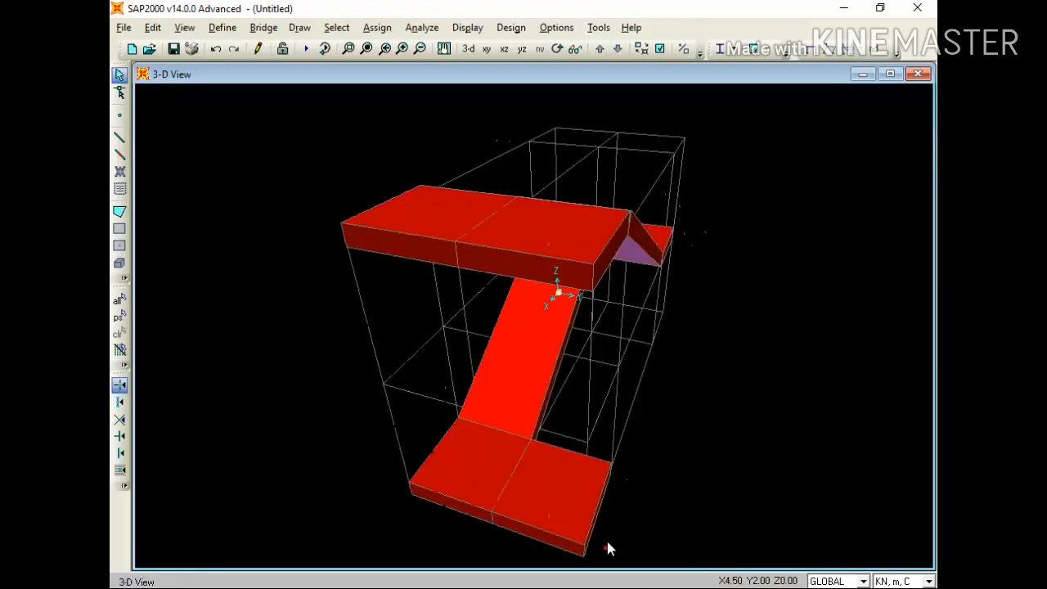
pyautogui.hotkey('ctrl', 'Right')
pyautogui.hotkey('ctrl', 'Right')
pyautogui.hotkey('ctrl', 'Right')
pyautogui.hotkey('ctrl', 'Right')
pyautogui.hotkey('ctrl', 'Right')
pyautogui.hotkey('ctrl', 'Right')
pyautogui.hotkey('ctrl', 'Right')
pyautogui.hotkey('ctrl', 'Right')
pyautogui.hotkey('ctrl', 'Right')
pyautogui.hotkey('ctrl', 'Right')
pyautogui.hotkey('ctrl', 'Right')
pyautogui.hotkey('ctrl', 'Right')
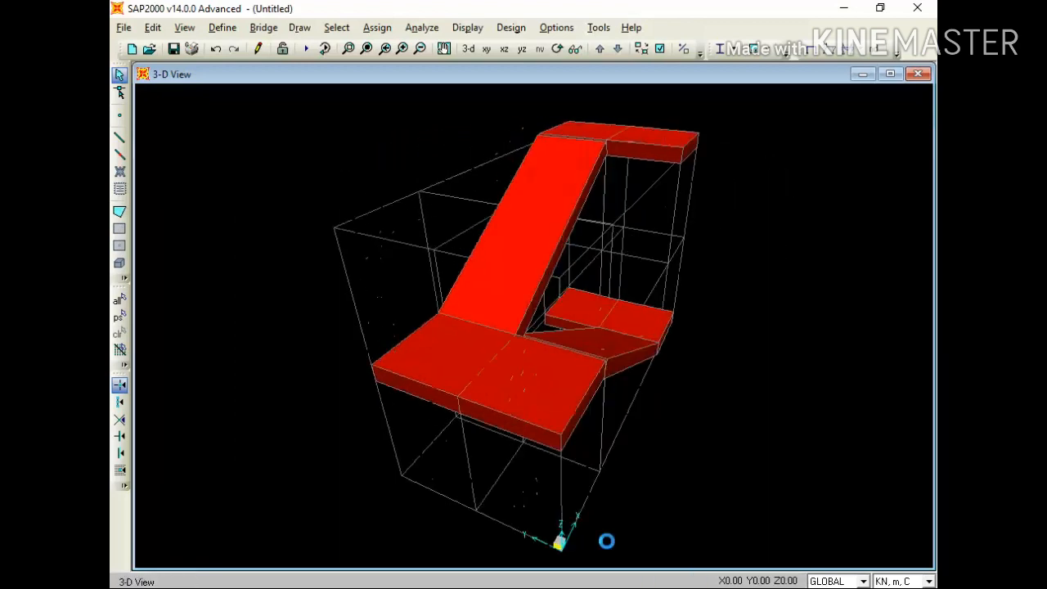
pyautogui.hotkey('ctrl', 'Right')
pyautogui.hotkey('ctrl', 'Right')
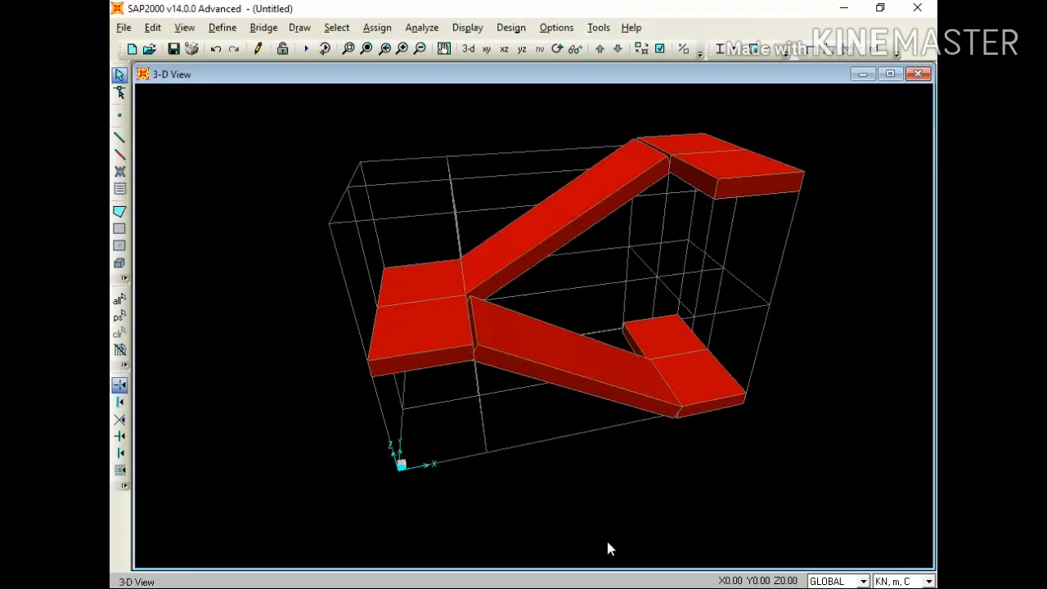
pyautogui.hotkey('ctrl', 'Left')
pyautogui.hotkey('ctrl', 'Left')
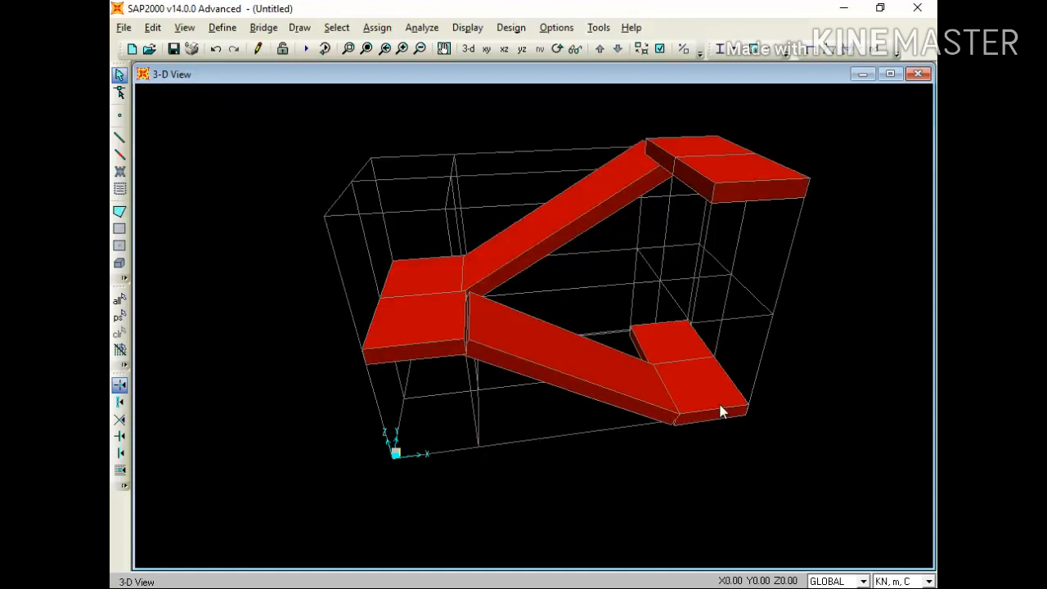
pyautogui.press('Right')
pyautogui.press('Right')
pyautogui.press('Right')
pyautogui.press('Right')
pyautogui.press('Right')
pyautogui.press('Right')
pyautogui.press('Right')
pyautogui.press('Right')
pyautogui.press('Right')
pyautogui.press('Right')
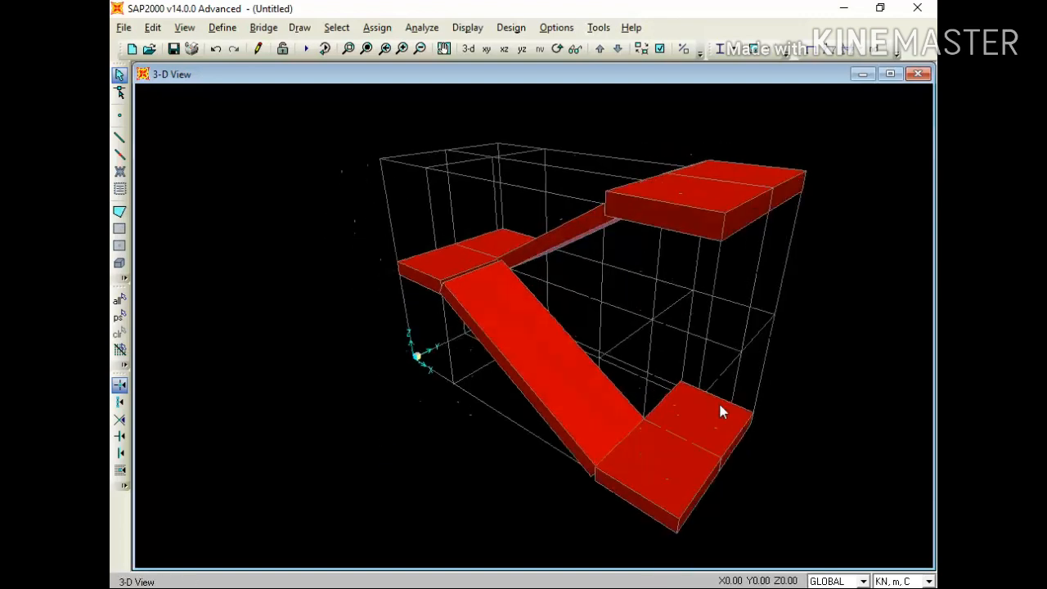
pyautogui.press('Right')
pyautogui.press('Right')
pyautogui.press('Right')
pyautogui.press('Right')
pyautogui.press('Right')
pyautogui.press('Right')
pyautogui.press('Right')
pyautogui.press('Right')
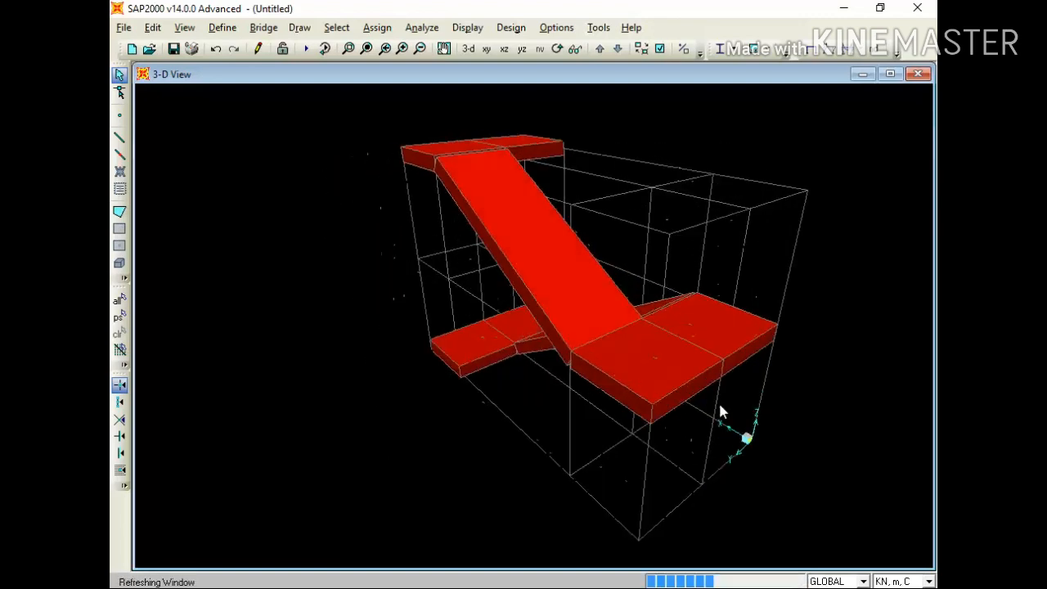
pyautogui.press('Right')
pyautogui.press('Right')
pyautogui.press('Right')
pyautogui.press('Right')
pyautogui.press('Right')
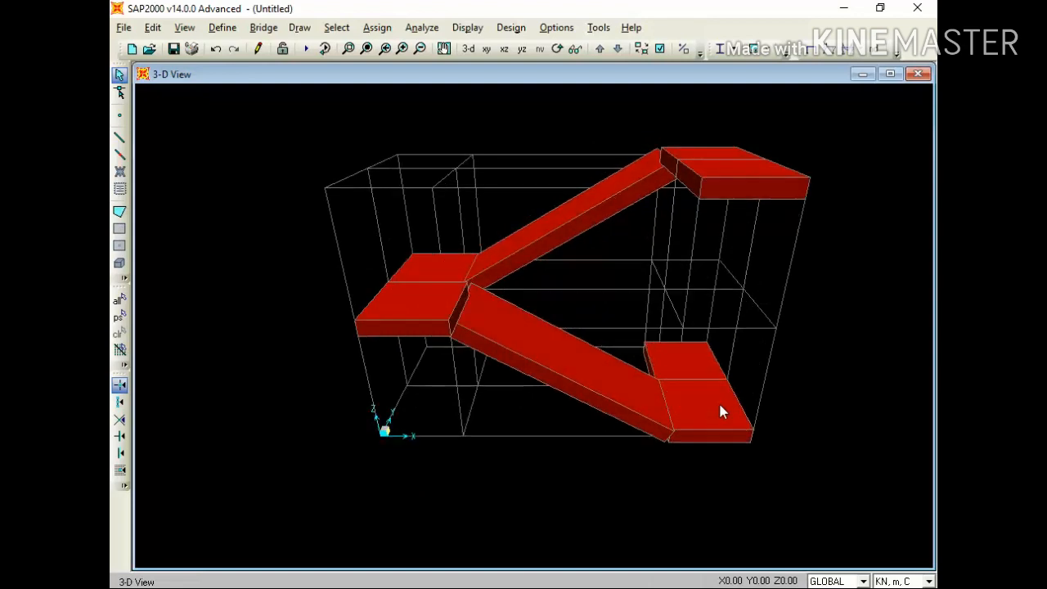
pyautogui.press('Right')
pyautogui.press('Right')
pyautogui.press('Right')
pyautogui.press('Right')
pyautogui.press('Right')
pyautogui.press('Right')
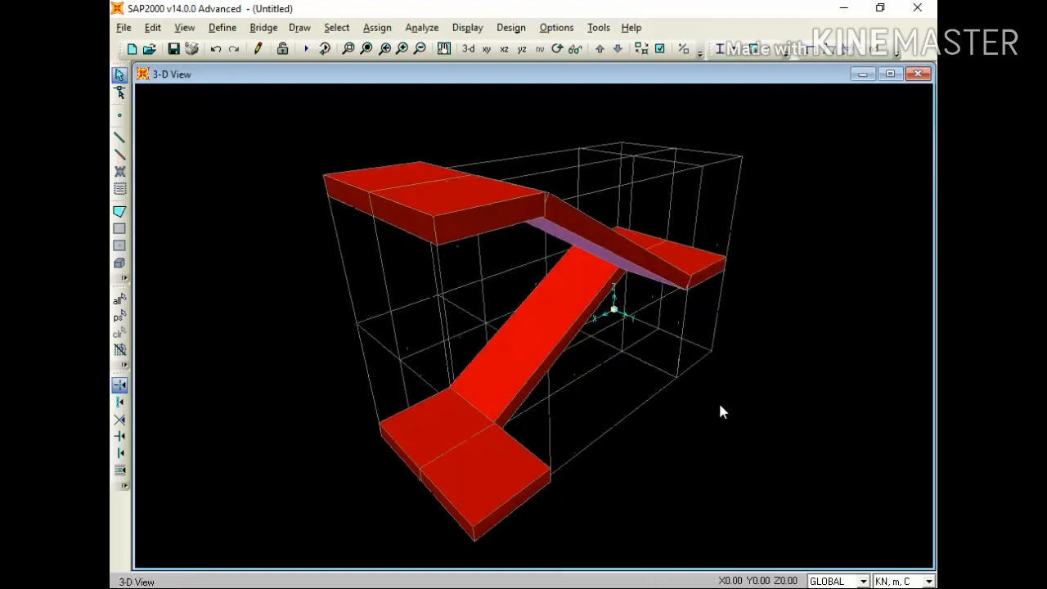
pyautogui.press('Right')
pyautogui.press('Right')
pyautogui.press('Right')
pyautogui.press('Right')
pyautogui.press('Right')
pyautogui.press('Right')
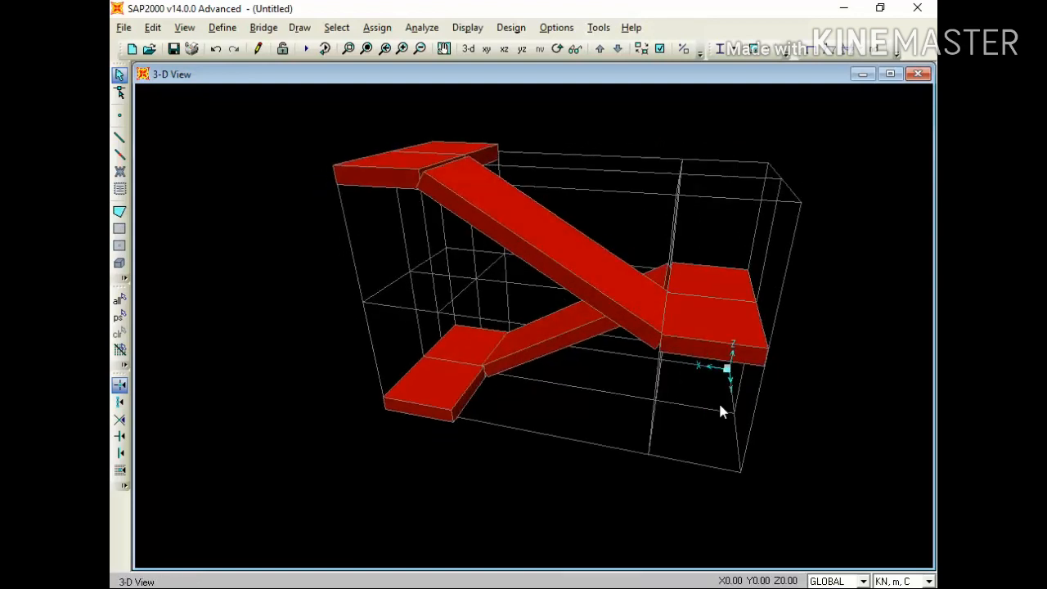
pyautogui.press('Right')
pyautogui.press('Right')
pyautogui.press('Right')
pyautogui.press('Right')
pyautogui.press('Right')
pyautogui.press('Right')
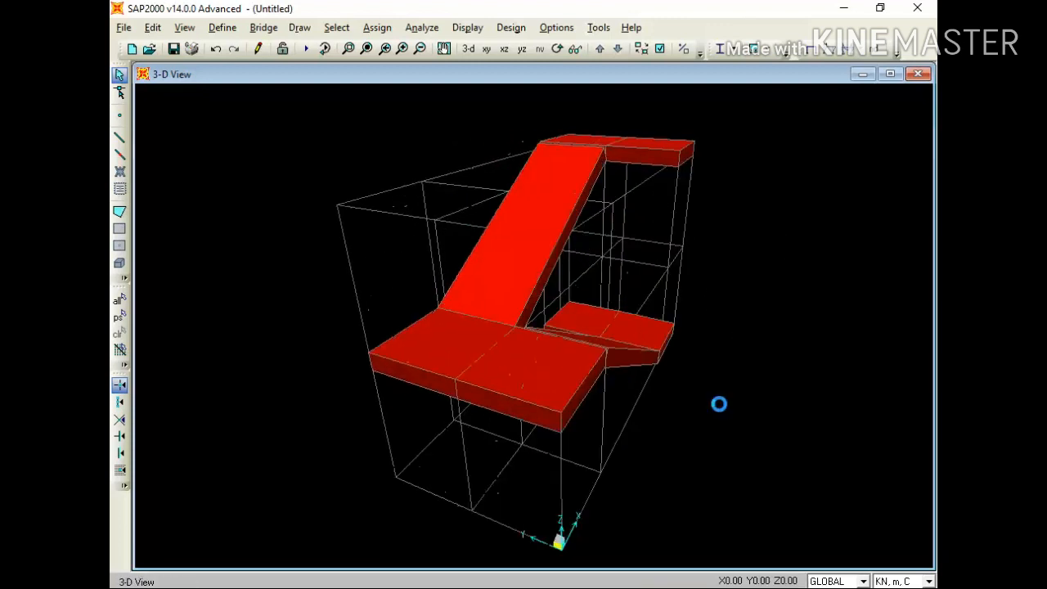
pyautogui.press('Right')
pyautogui.press('Right')
pyautogui.press('Right')
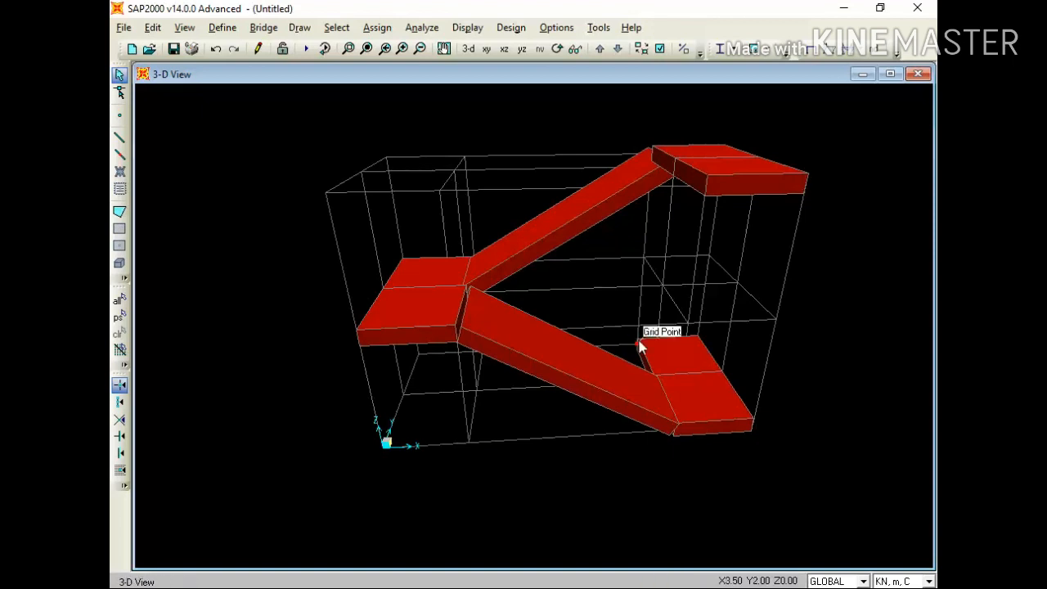
# Delete all the area objects of the staircase, keeping only the grid.
pyautogui.hotkey('ctrl', 'a')
pyautogui.press('Delete')
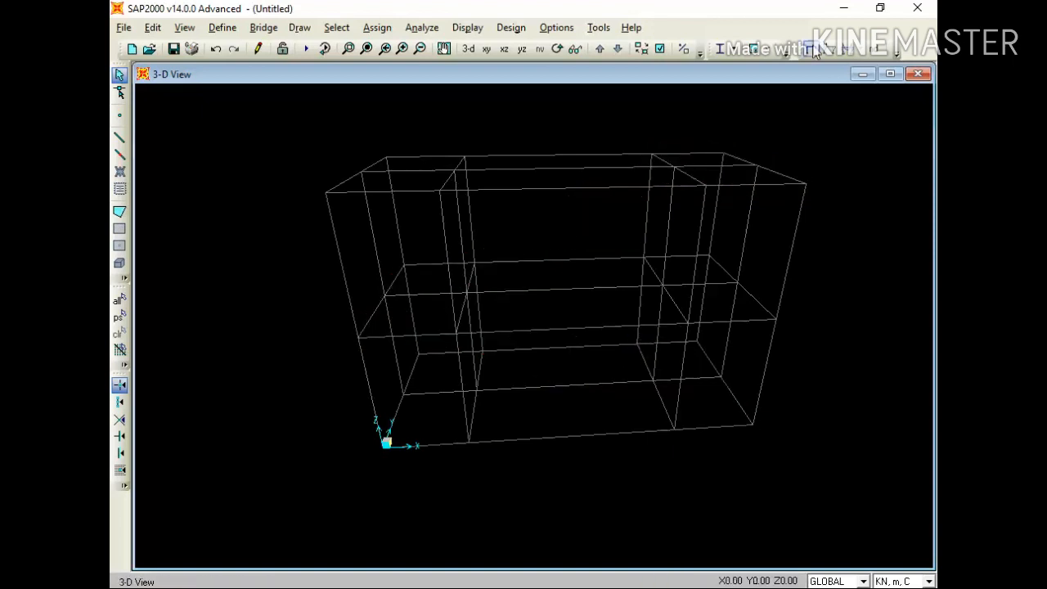
# Open the data of the GLOBAL grid system and review the ordinates of its X grid lines.
pyautogui.rightClick(468, 139)
pyautogui.click(491, 143)
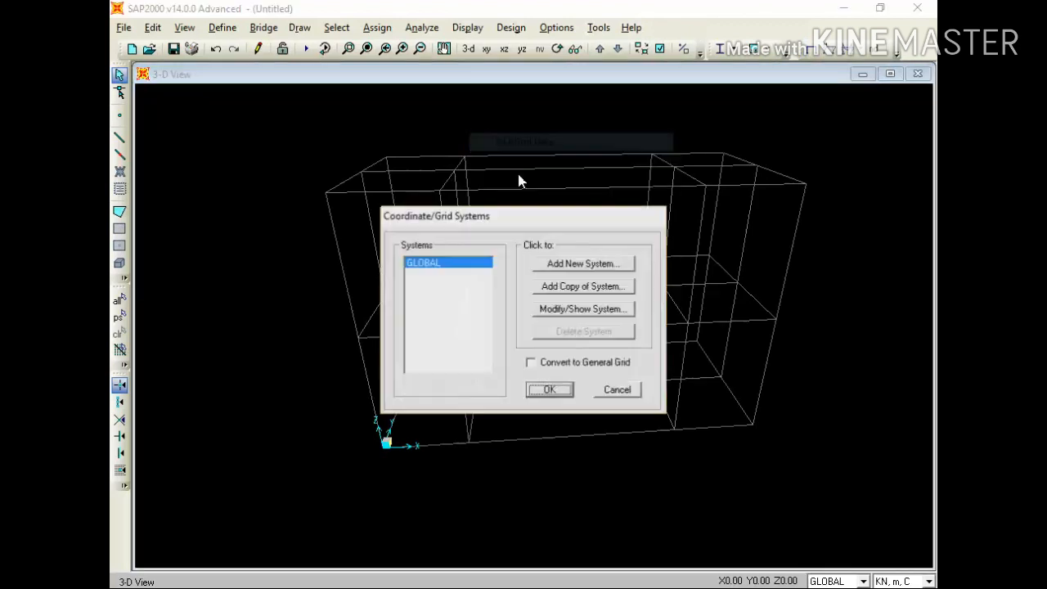
pyautogui.click(554, 308)
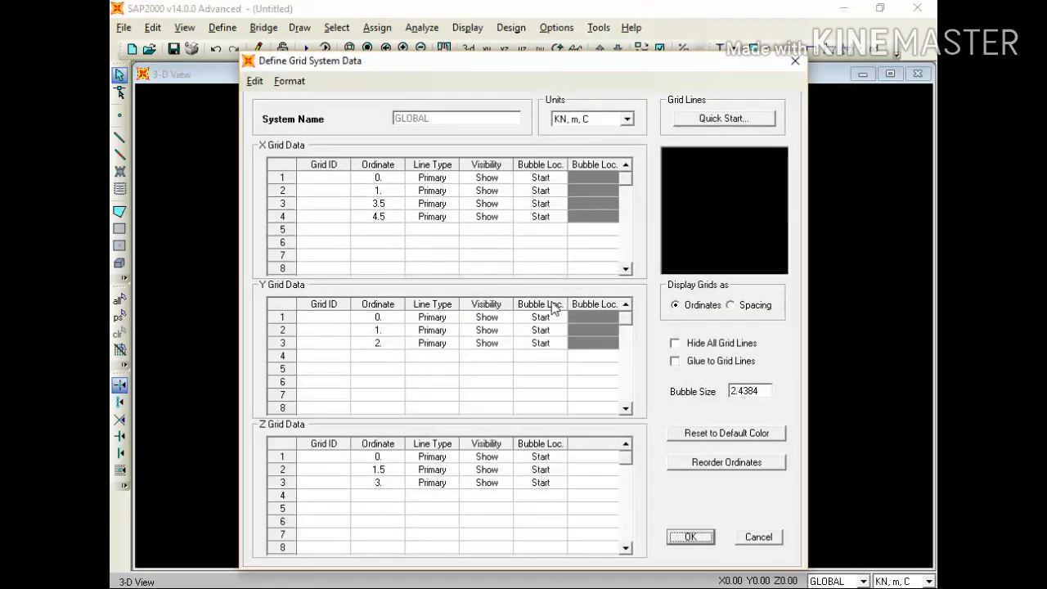
pyautogui.click(369, 214)
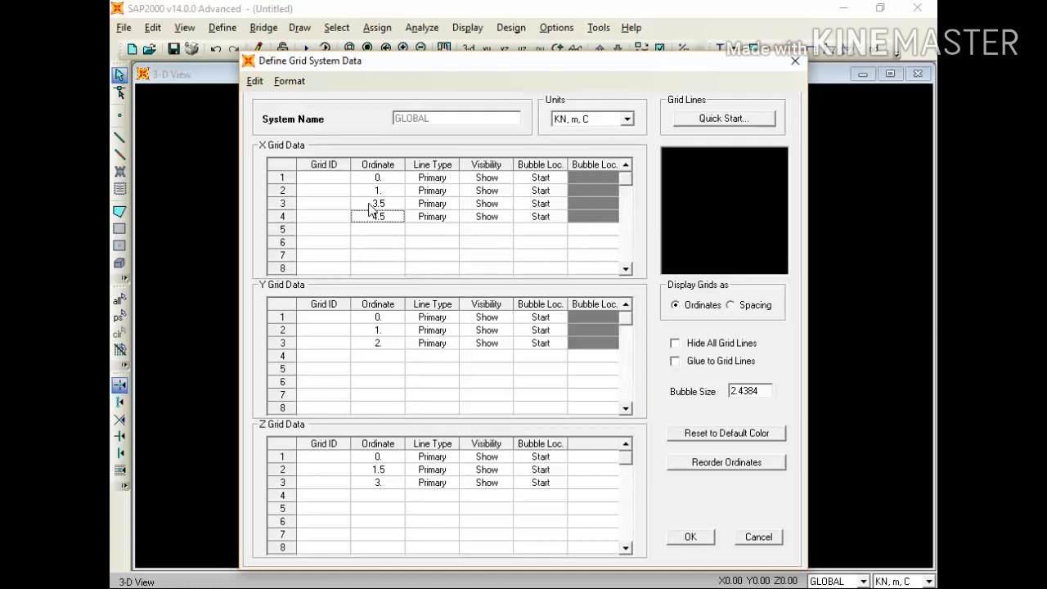
pyautogui.click(368, 204)
pyautogui.click(369, 194)
pyautogui.click(368, 217)
pyautogui.click(372, 193)
pyautogui.click(378, 178)
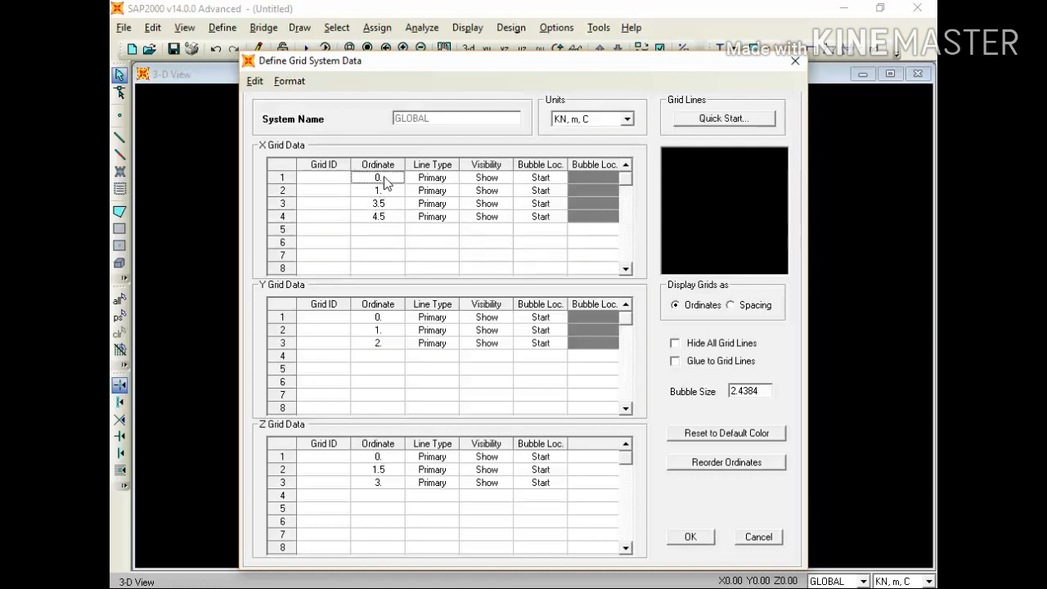
# Display the GLOBAL grid as spacing, review the X, Y and Z spacings, and accept the grid data.
pyautogui.click(738, 305)
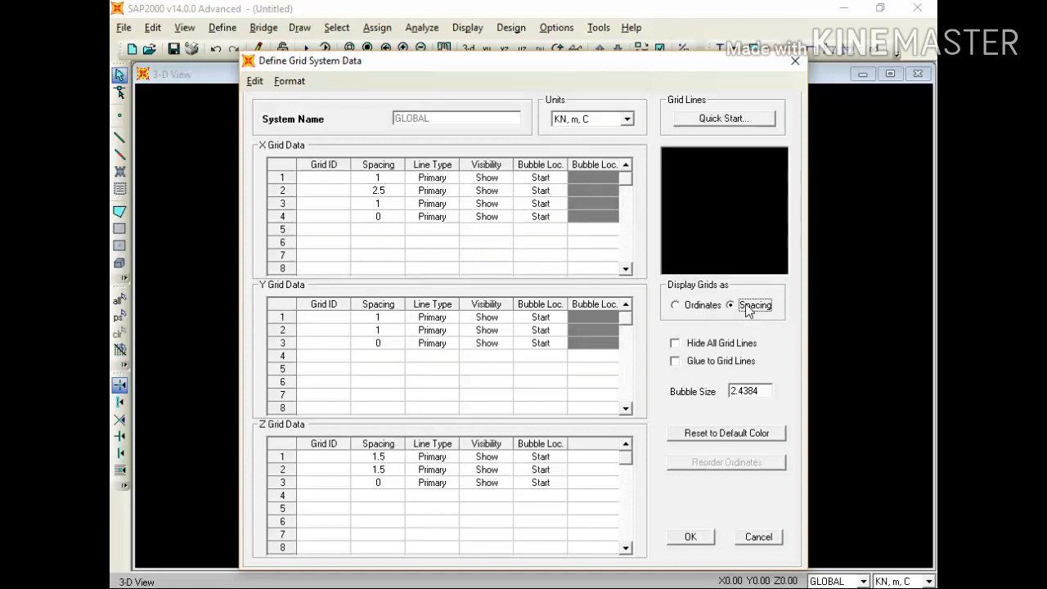
pyautogui.click(393, 180)
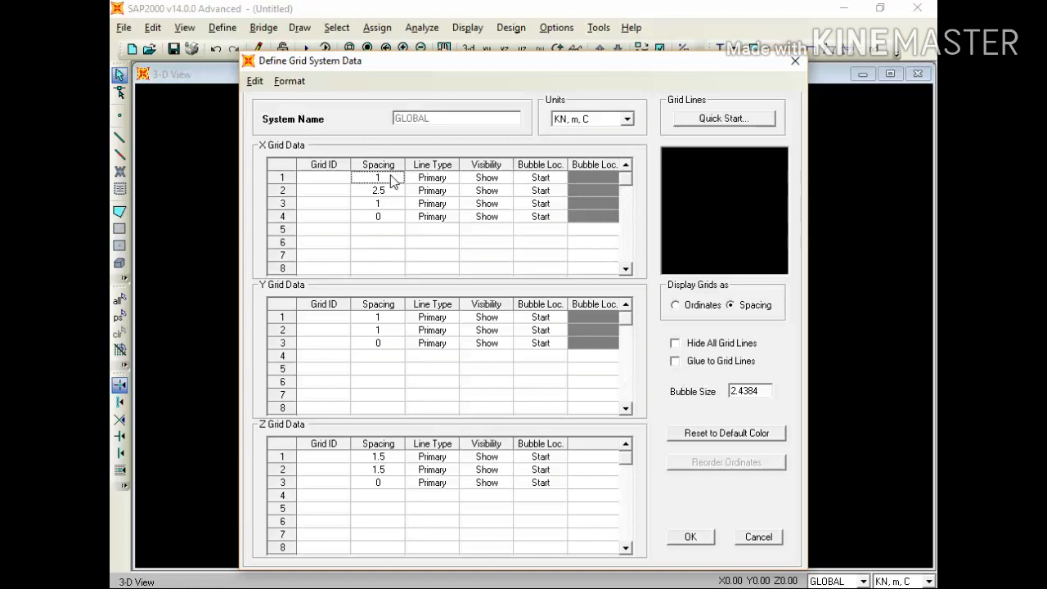
pyautogui.click(380, 216)
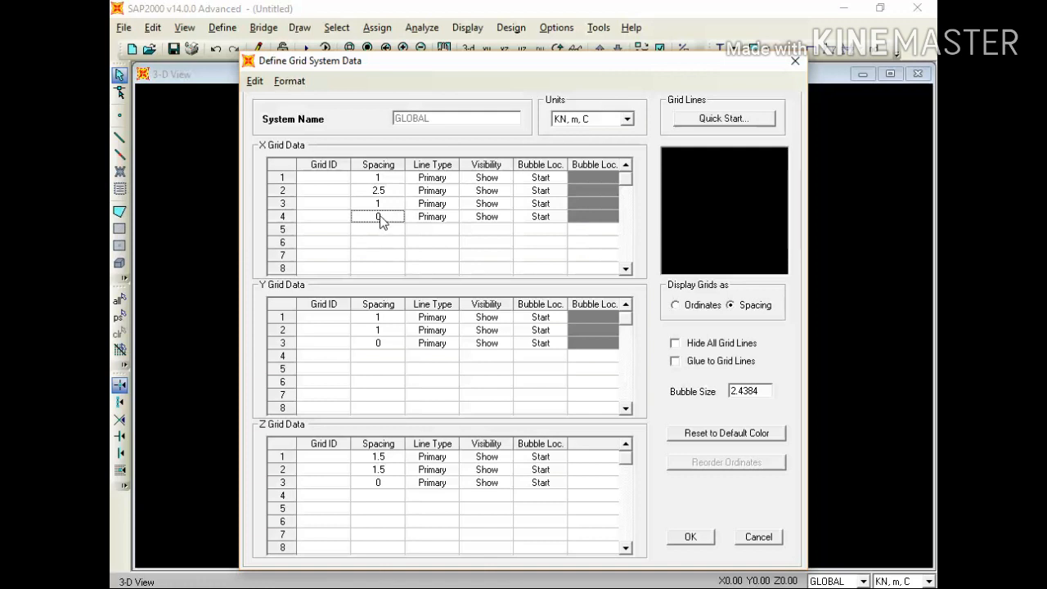
pyautogui.click(378, 322)
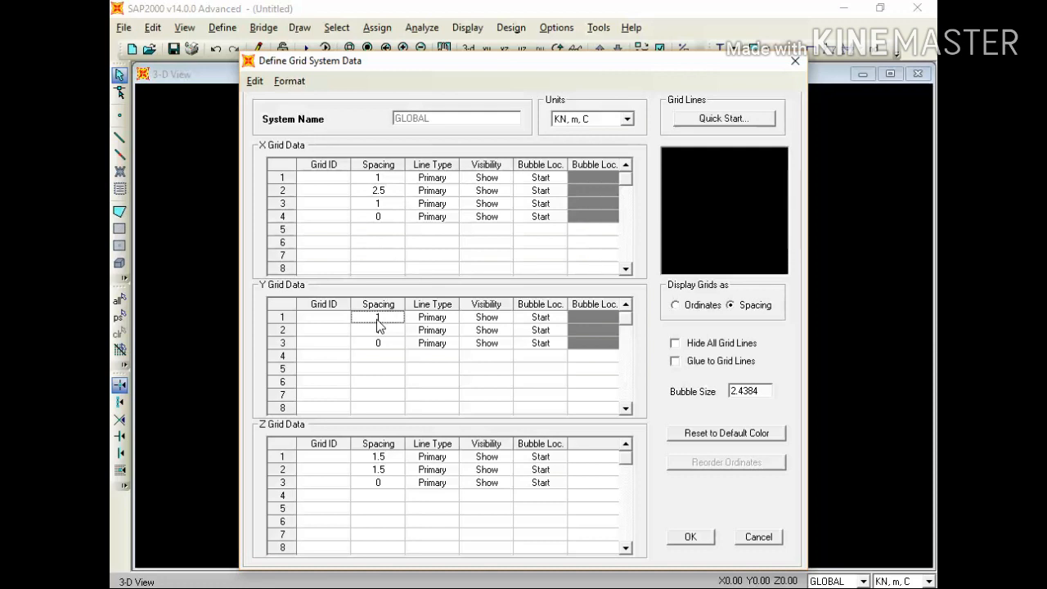
pyautogui.click(378, 459)
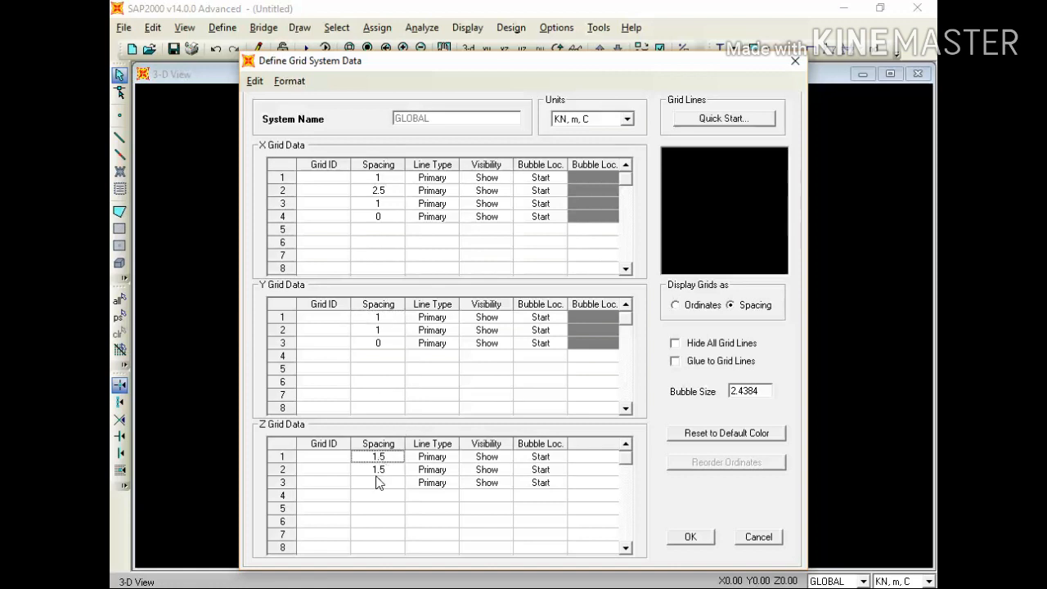
pyautogui.click(377, 483)
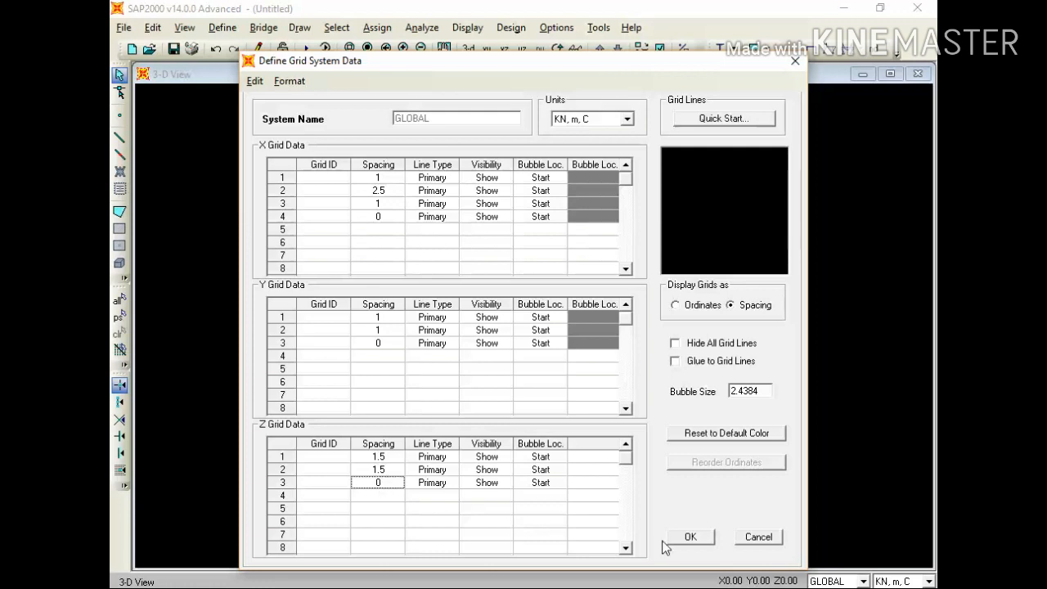
pyautogui.click(691, 538)
pyautogui.click(558, 389)
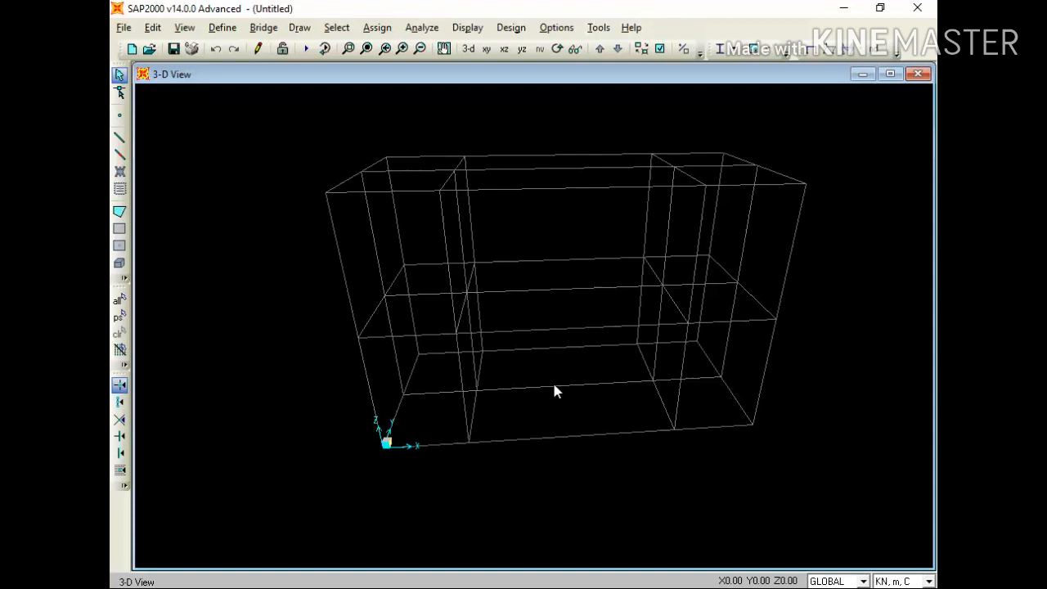
# Examine the empty staircase grid from all sides in the 3-D view, checking the bays for landings and flights.
pyautogui.press('Left')
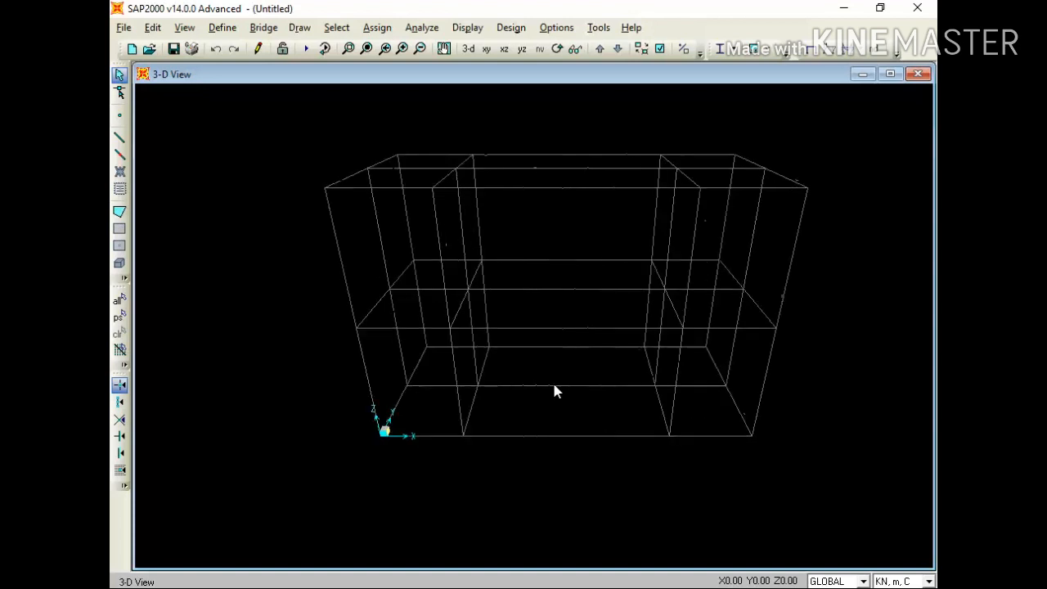
pyautogui.press('Right')
pyautogui.press('Right')
pyautogui.press('Right')
pyautogui.press('Right')
pyautogui.press('Right')
pyautogui.press('Right')
pyautogui.press('Right')
pyautogui.press('Right')
pyautogui.press('Right')
pyautogui.press('Right')
pyautogui.press('Right')
pyautogui.press('Right')
pyautogui.press('Right')
pyautogui.press('Right')
pyautogui.press('Right')
pyautogui.press('Right')
pyautogui.press('Right')
pyautogui.press('Right')
pyautogui.press('Right')
pyautogui.press('Right')
pyautogui.press('Right')
pyautogui.press('Right')
pyautogui.press('Right')
pyautogui.press('Right')
pyautogui.press('Right')
pyautogui.press('Right')
pyautogui.press('Right')
pyautogui.press('Right')
pyautogui.press('Right')
pyautogui.press('Right')
pyautogui.press('Right')
pyautogui.press('Right')
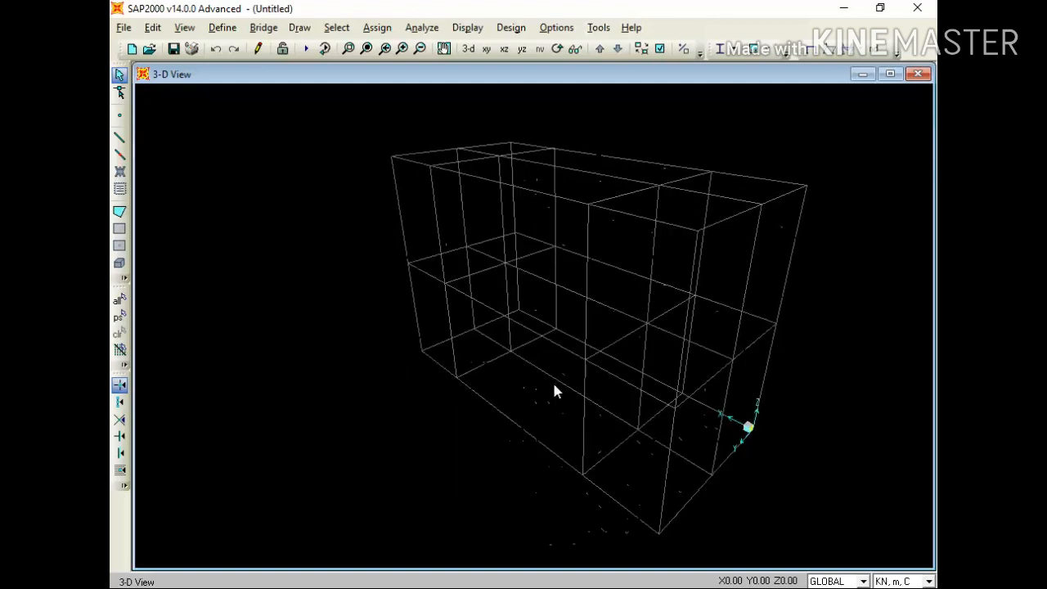
pyautogui.press('Right')
pyautogui.press('Right')
pyautogui.press('Right')
pyautogui.press('Right')
pyautogui.press('Right')
pyautogui.press('Right')
pyautogui.press('Right')
pyautogui.press('Right')
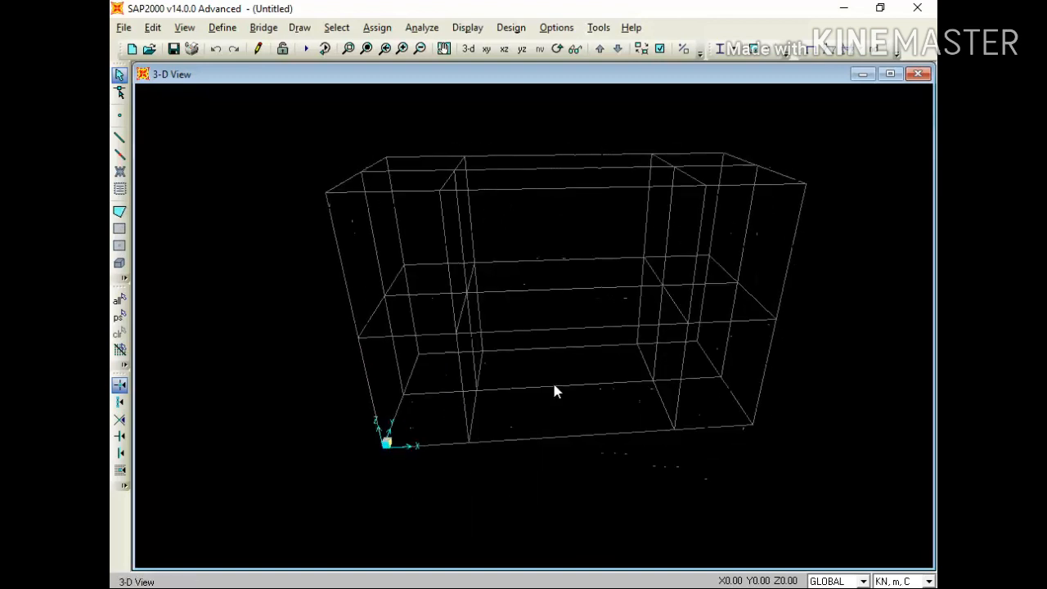
pyautogui.press('Right')
pyautogui.press('Right')
pyautogui.press('Right')
pyautogui.press('Right')
pyautogui.press('Right')
pyautogui.press('Right')
pyautogui.press('Right')
pyautogui.press('Right')
pyautogui.press('Right')
pyautogui.press('Right')
pyautogui.press('Right')
pyautogui.press('Right')
pyautogui.press('Right')
pyautogui.press('Right')
pyautogui.press('Right')
pyautogui.press('Right')
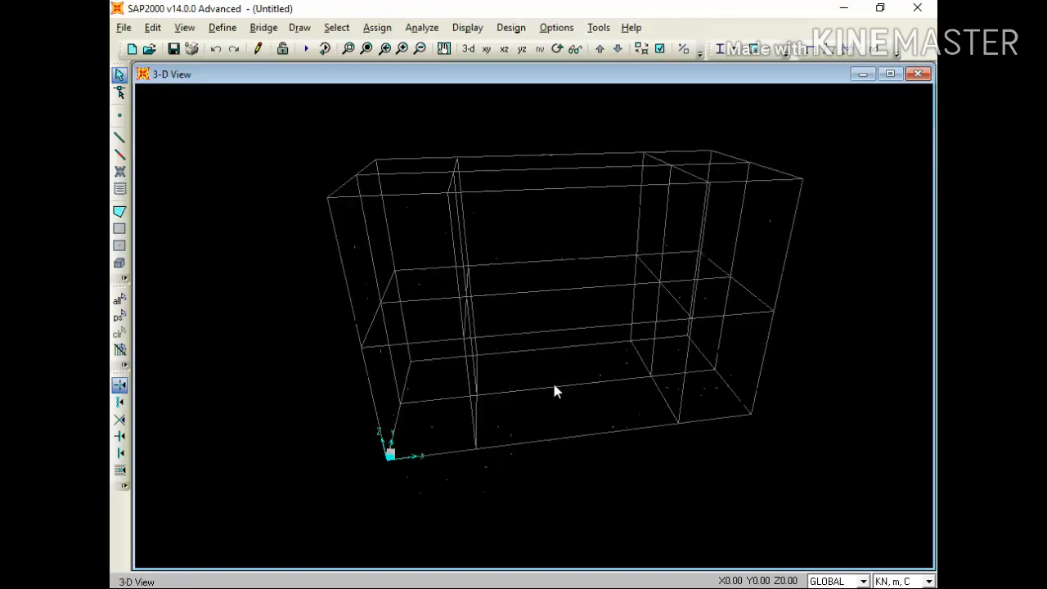
pyautogui.press('Left')
pyautogui.press('Left')
pyautogui.press('Left')
pyautogui.press('Left')
pyautogui.press('Left')
pyautogui.press('Left')
pyautogui.press('Left')
pyautogui.press('Left')
pyautogui.press('Left')
pyautogui.press('Left')
pyautogui.press('Left')
pyautogui.press('Left')
pyautogui.press('Left')
pyautogui.press('Left')
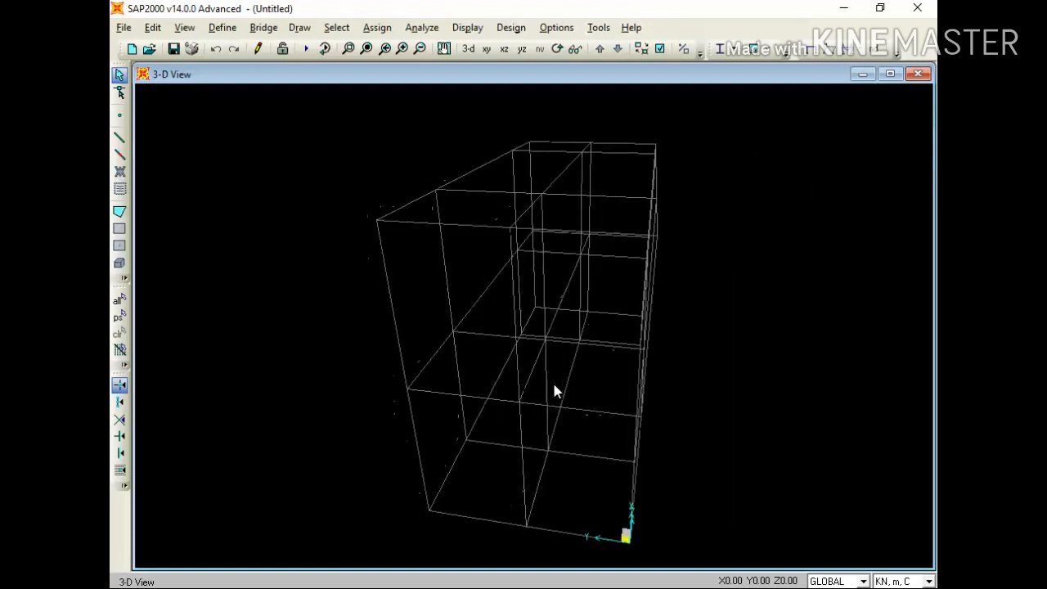
pyautogui.press('Right')
pyautogui.press('Right')
pyautogui.press('Right')
pyautogui.press('Right')
pyautogui.press('Right')
pyautogui.press('Right')
pyautogui.press('Right')
pyautogui.press('Right')
pyautogui.press('Right')
pyautogui.press('Right')
pyautogui.press('Right')
pyautogui.press('Right')
pyautogui.press('Right')
pyautogui.press('Right')
pyautogui.press('Right')
pyautogui.press('Right')
pyautogui.press('Right')
pyautogui.press('Right')
pyautogui.press('Right')
pyautogui.press('Right')
pyautogui.press('Right')
pyautogui.press('Right')
pyautogui.press('Right')
pyautogui.press('Right')
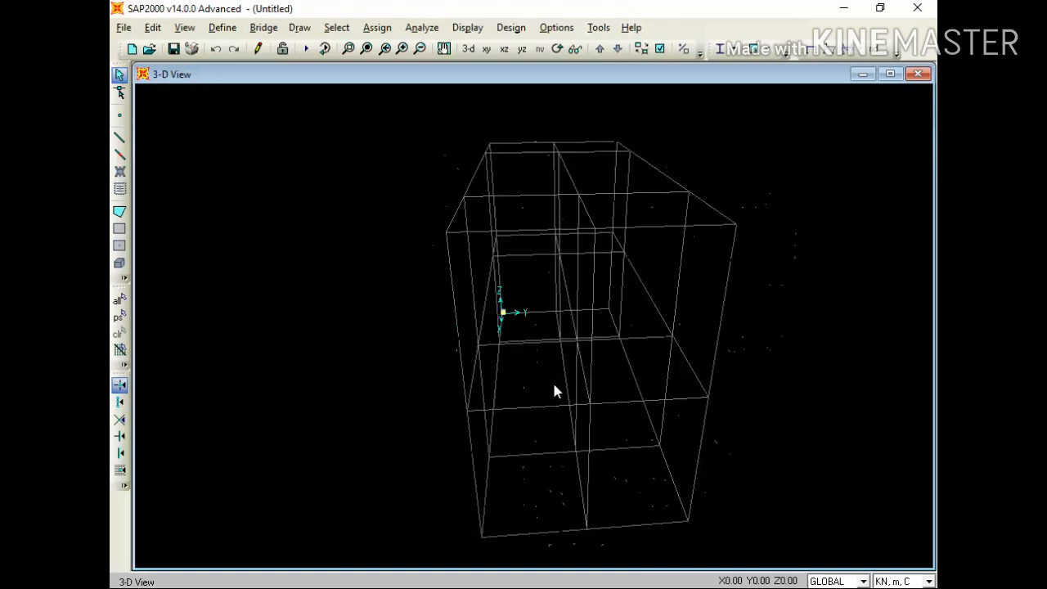
pyautogui.press('Right')
pyautogui.press('Right')
pyautogui.press('Right')
pyautogui.press('Right')
pyautogui.press('Right')
pyautogui.press('Right')
pyautogui.press('Right')
pyautogui.press('Right')
pyautogui.press('Right')
pyautogui.press('Right')
pyautogui.press('Right')
pyautogui.press('Right')
pyautogui.press('Right')
pyautogui.press('Right')
pyautogui.press('Right')
pyautogui.press('Right')
pyautogui.press('Right')
pyautogui.press('Right')
pyautogui.press('Right')
pyautogui.press('Right')
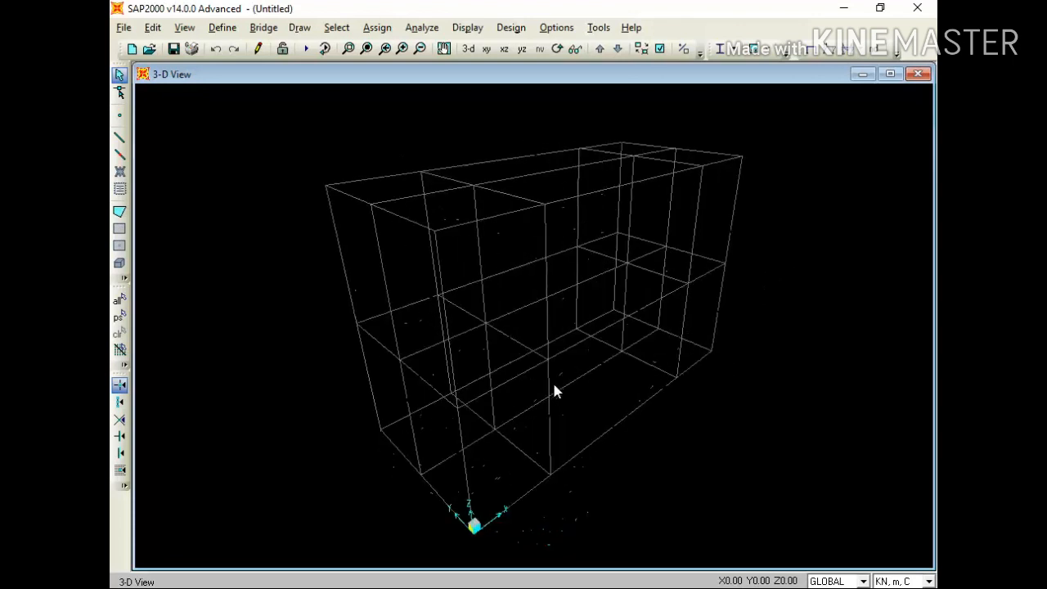
pyautogui.press('Left')
pyautogui.press('Right')
pyautogui.press('Right')
pyautogui.press('Right')
pyautogui.press('Right')
pyautogui.press('Right')
pyautogui.press('Right')
pyautogui.press('Right')
pyautogui.press('Right')
pyautogui.press('Right')
pyautogui.press('Right')
pyautogui.press('Right')
pyautogui.press('Right')
pyautogui.press('Right')
pyautogui.press('Right')
pyautogui.press('Right')
pyautogui.press('Right')
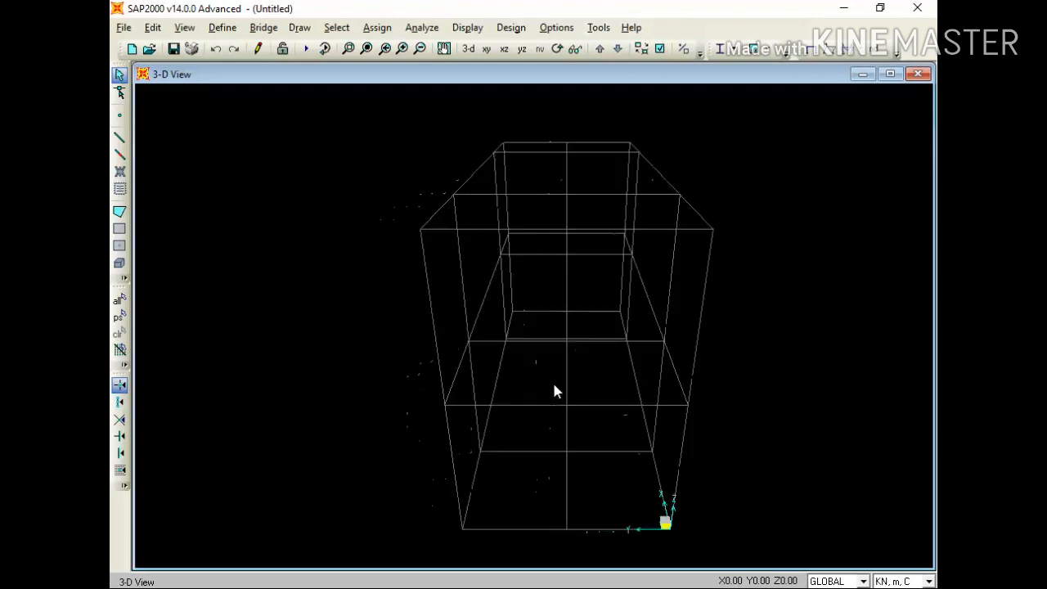
pyautogui.press('Right')
pyautogui.press('Right')
pyautogui.press('Right')
pyautogui.press('Right')
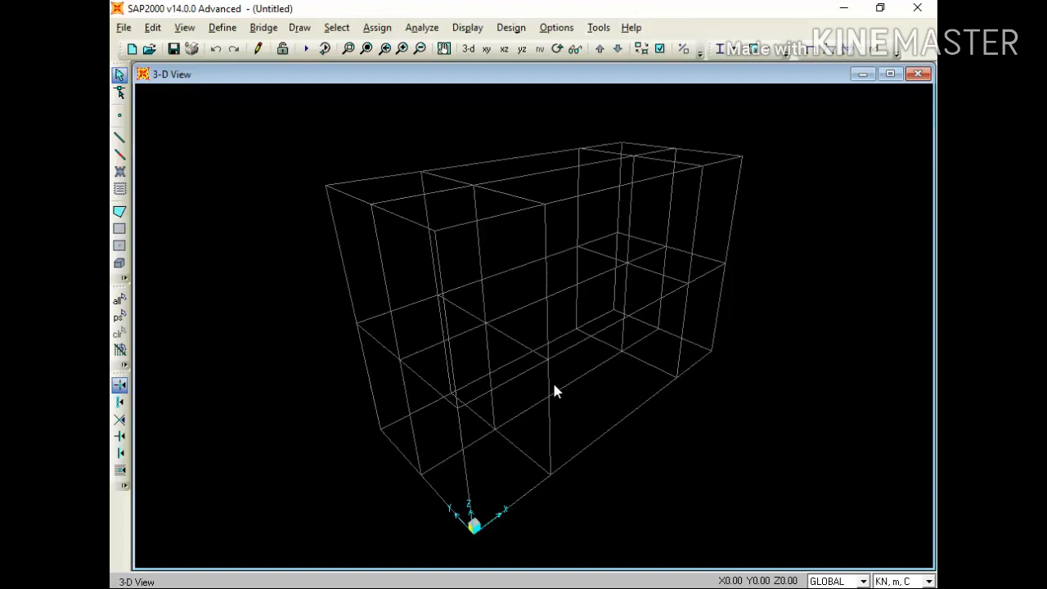
# Show the grid in plan as the X-Y plane at Z=3.
pyautogui.click(486, 50)
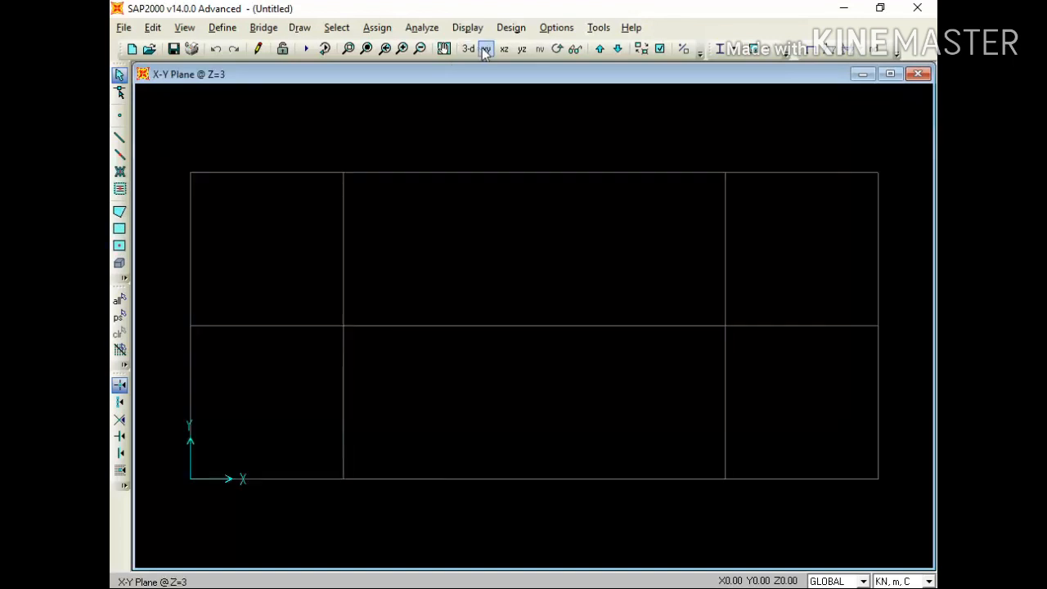
pyautogui.click(599, 49)
pyautogui.click(600, 49)
pyautogui.click(599, 49)
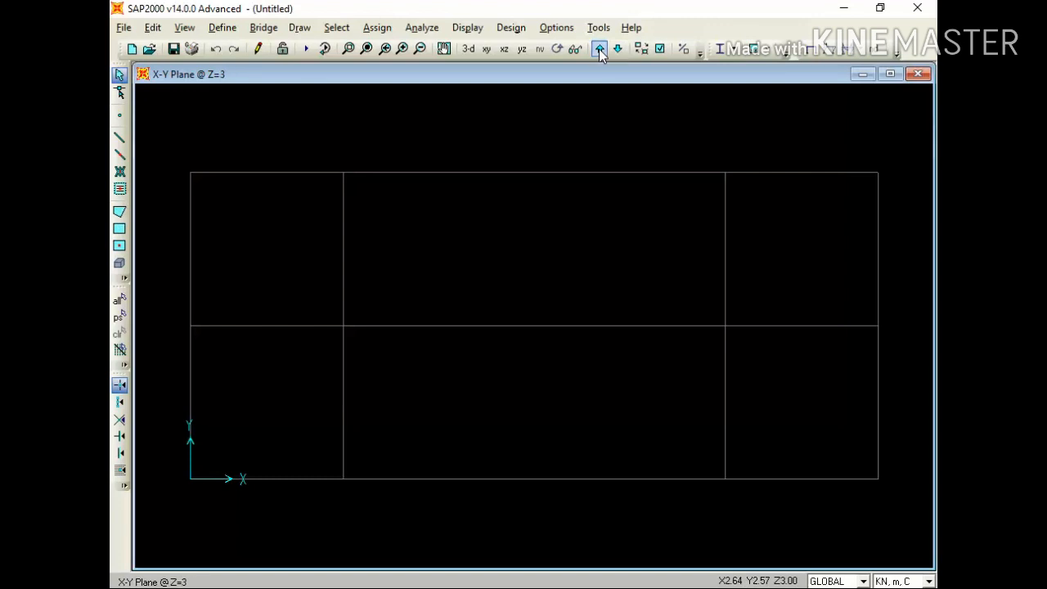
# Quick-draw ASEC1 area elements in the two end bays farthest from the origin along X on the Z=0 plane.
pyautogui.click(600, 51)
pyautogui.click(599, 50)
pyautogui.click(599, 50)
pyautogui.click(599, 51)
pyautogui.click(599, 51)
pyautogui.click(599, 51)
pyautogui.click(599, 51)
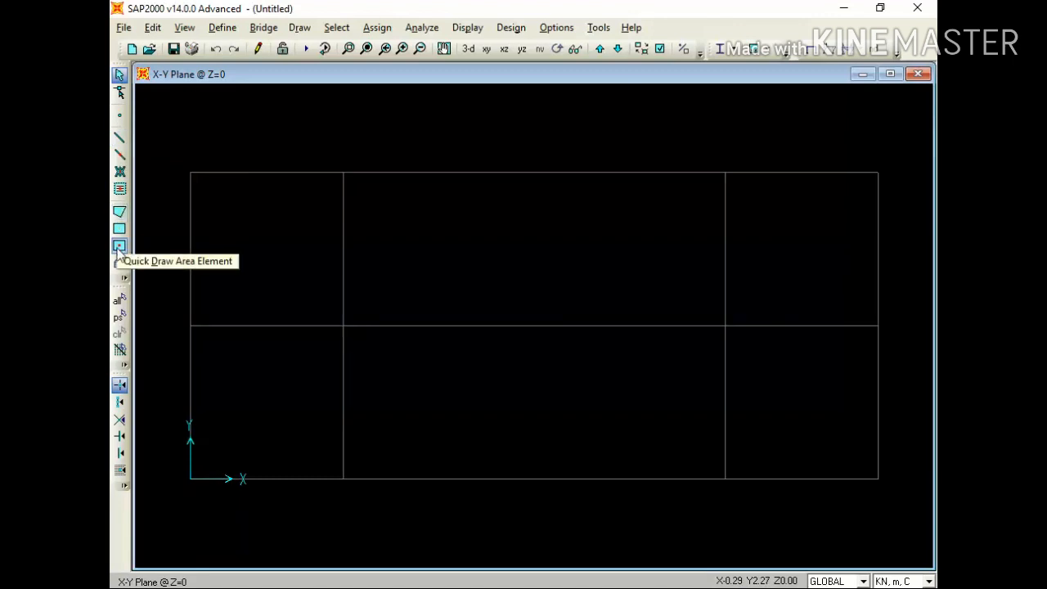
pyautogui.click(118, 246)
pyautogui.click(778, 367)
pyautogui.click(785, 214)
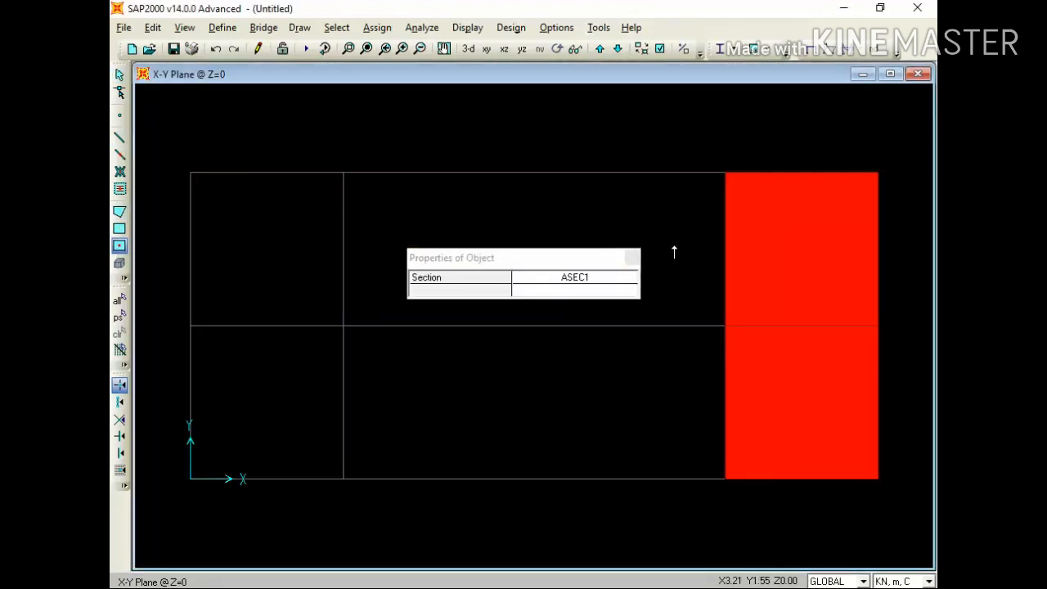
pyautogui.click(632, 259)
# Quick-draw area elements in both end bays next to the origin at Z=1.5 and in both far-X end bays at Z=3.
pyautogui.click(599, 50)
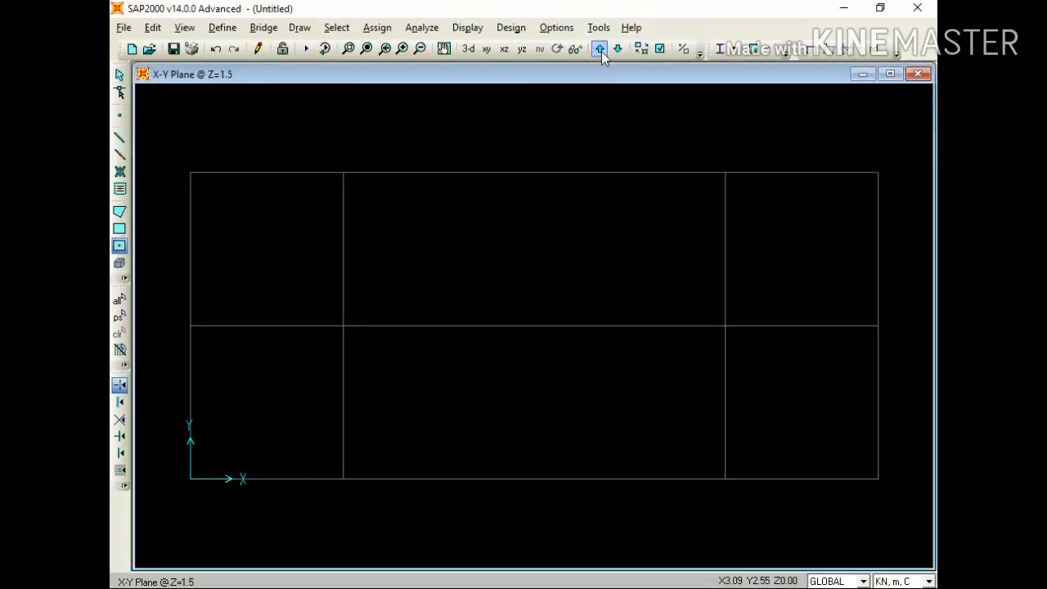
pyautogui.click(288, 357)
pyautogui.click(282, 278)
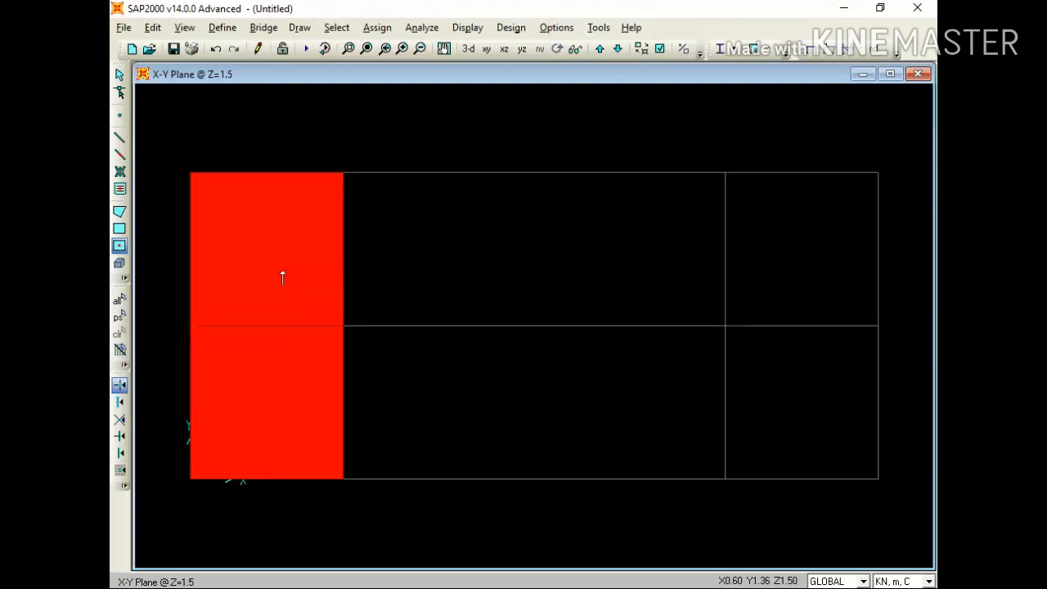
pyautogui.click(599, 50)
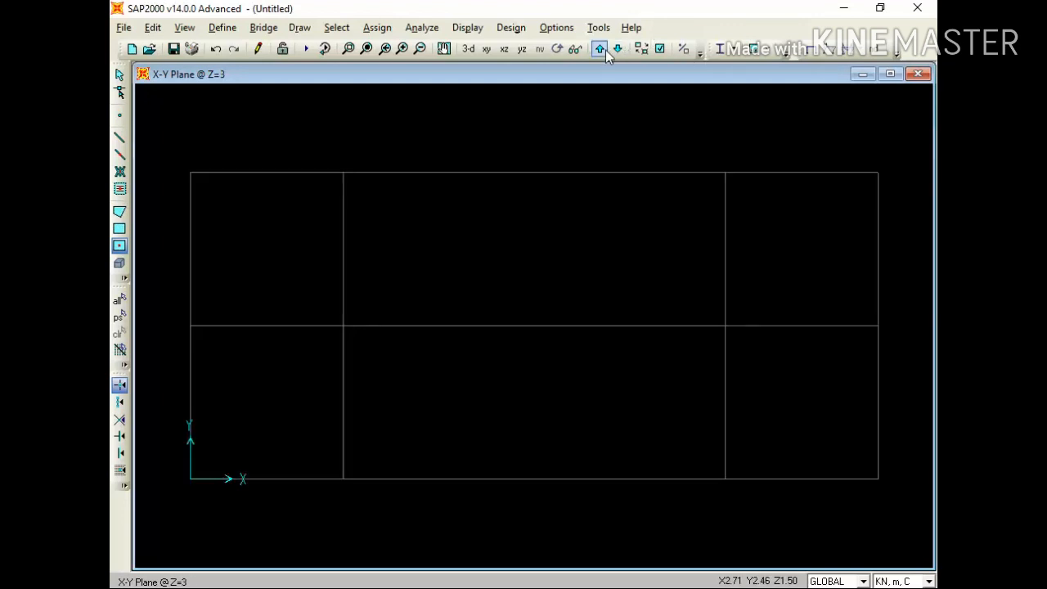
pyautogui.click(822, 366)
pyautogui.click(817, 292)
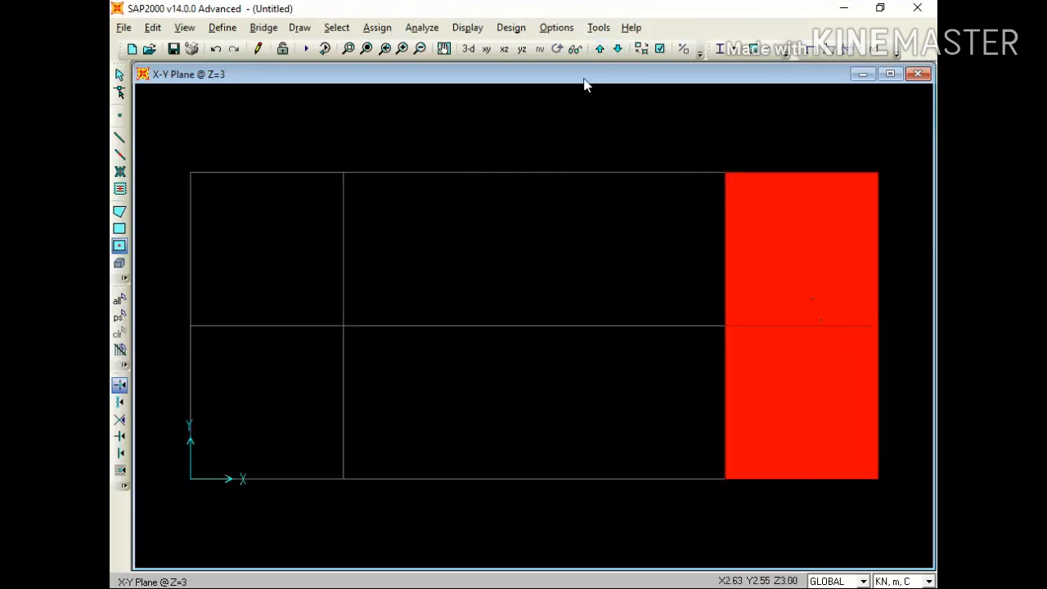
# Examine the landing slabs at all three levels with their extruded thickness in the 3-D view.
pyautogui.click(468, 49)
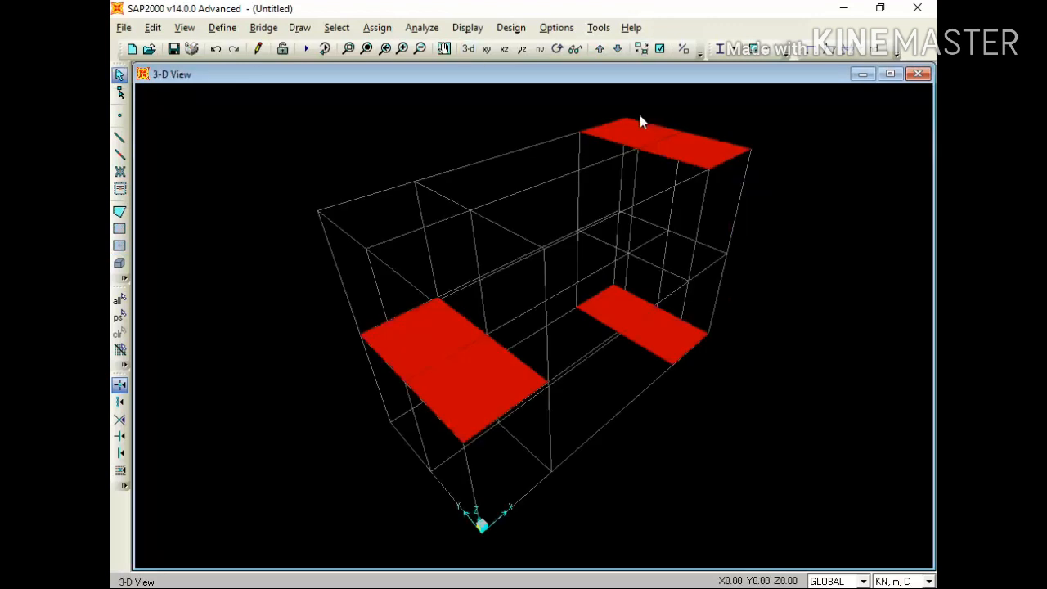
pyautogui.press('Right')
pyautogui.press('Right')
pyautogui.press('Right')
pyautogui.press('Right')
pyautogui.press('Right')
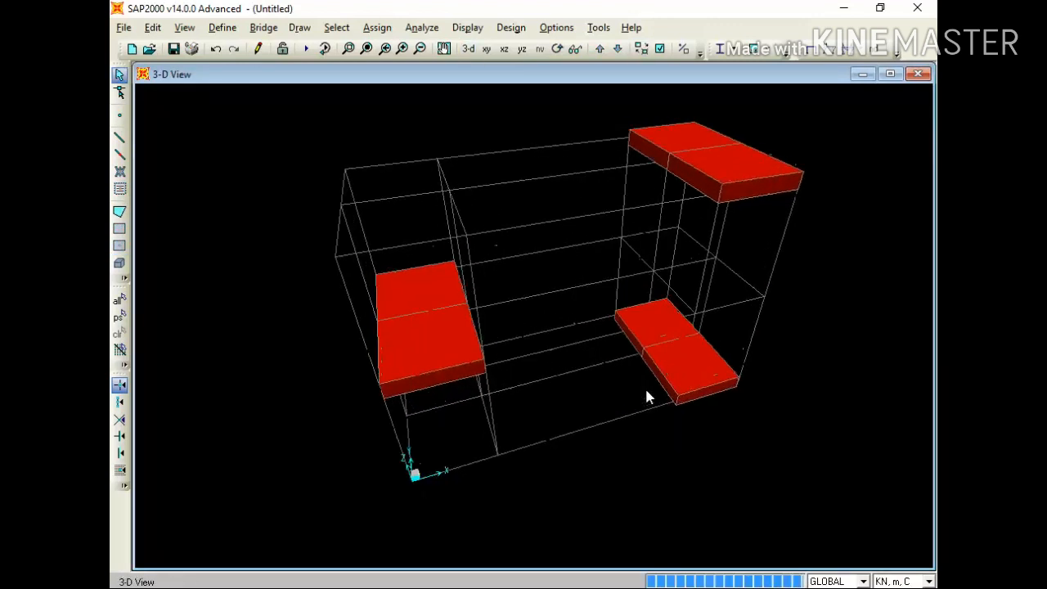
pyautogui.press('Right')
pyautogui.press('Right')
pyautogui.press('Right')
pyautogui.press('Right')
pyautogui.press('Left')
pyautogui.press('Left')
pyautogui.press('Left')
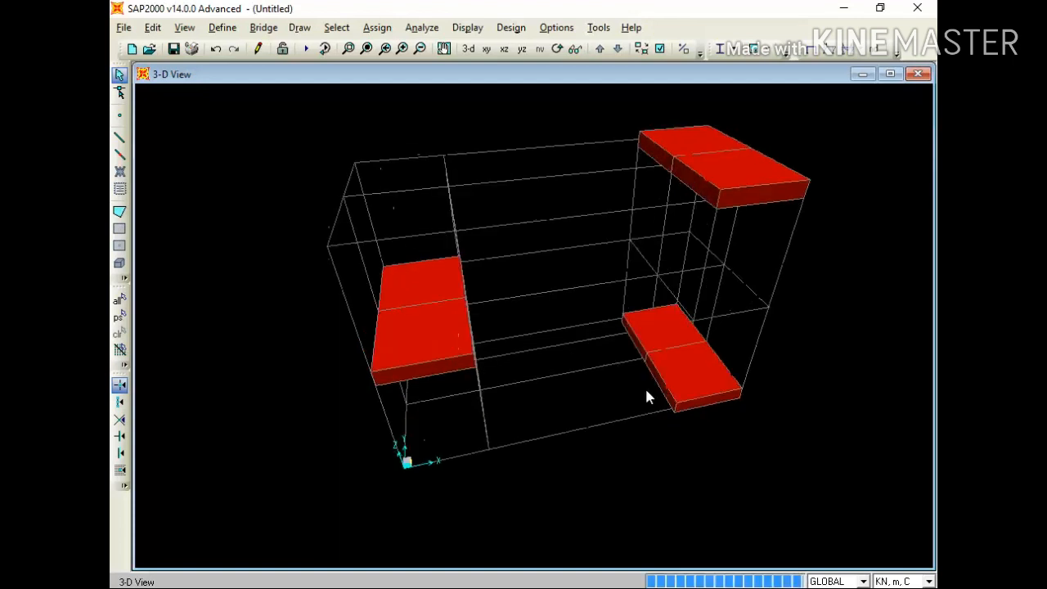
pyautogui.press('Left')
# Turn off Extrude View in the display options of the 3-D window.
pyautogui.click(659, 49)
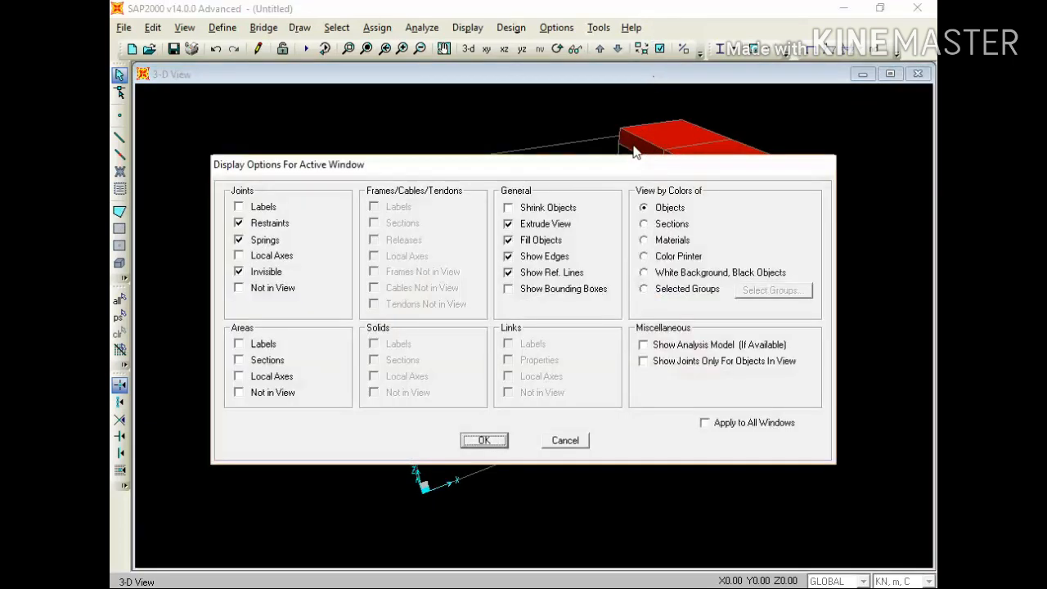
pyautogui.click(508, 239)
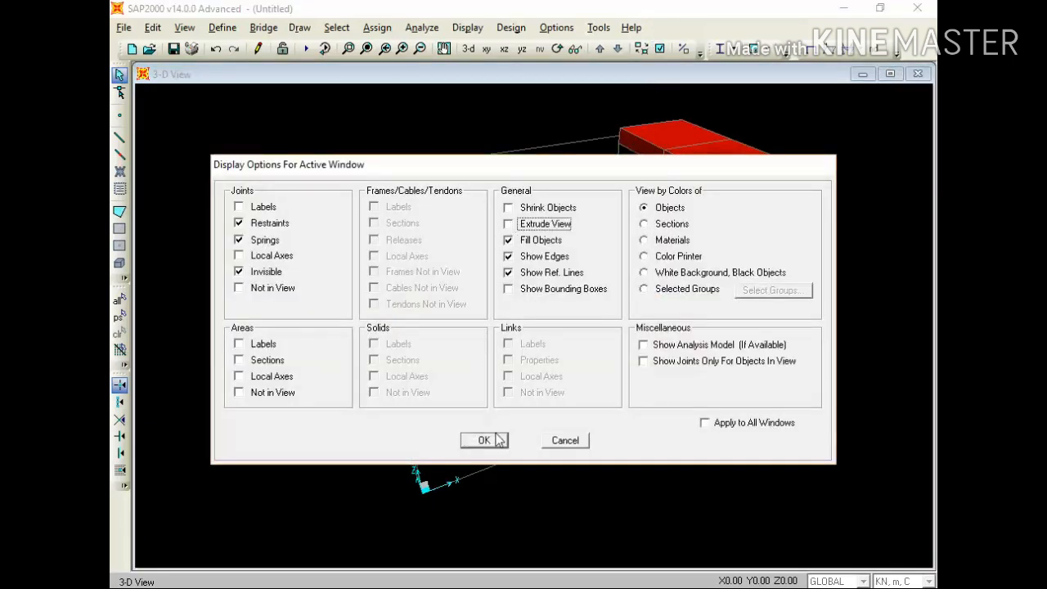
pyautogui.click(491, 440)
# Examine the unextruded landings from all sides in 3-D, checking their positions at Z=0, Z=1.5 and Z=3.
pyautogui.press('Left')
pyautogui.press('Left')
pyautogui.press('Left')
pyautogui.press('Left')
pyautogui.press('Left')
pyautogui.press('Left')
pyautogui.press('Left')
pyautogui.press('Left')
pyautogui.press('Left')
pyautogui.press('Left')
pyautogui.press('Left')
pyautogui.press('Left')
pyautogui.press('Left')
pyautogui.press('Left')
pyautogui.press('Left')
pyautogui.press('Left')
pyautogui.press('Left')
pyautogui.press('Left')
pyautogui.press('Left')
pyautogui.press('Left')
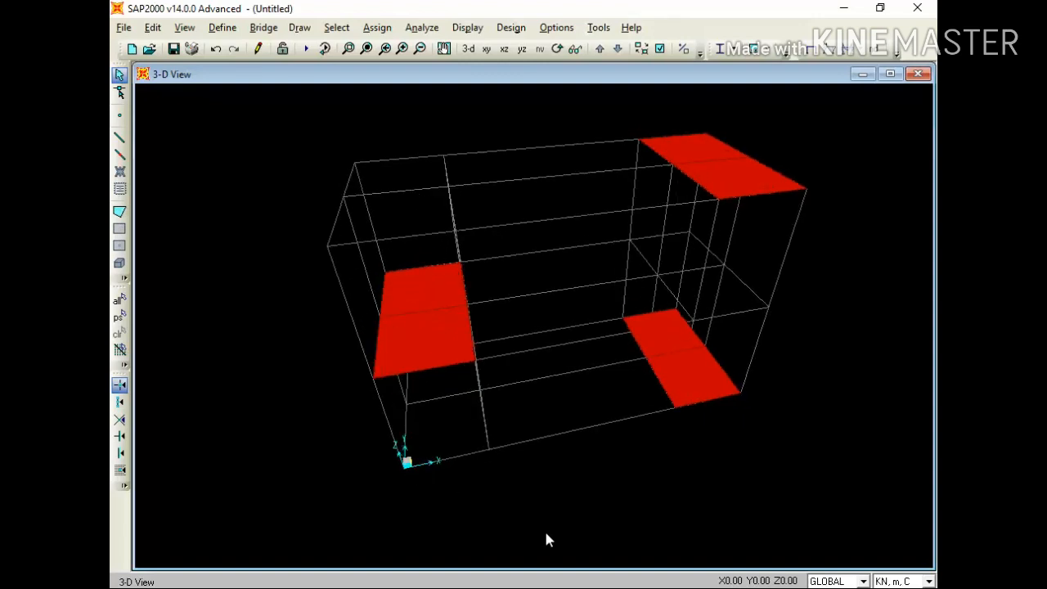
pyautogui.press('Left')
pyautogui.press('Left')
pyautogui.press('Left')
pyautogui.press('Left')
pyautogui.press('Left')
pyautogui.press('Left')
pyautogui.press('Left')
pyautogui.press('Left')
pyautogui.press('Left')
pyautogui.press('Left')
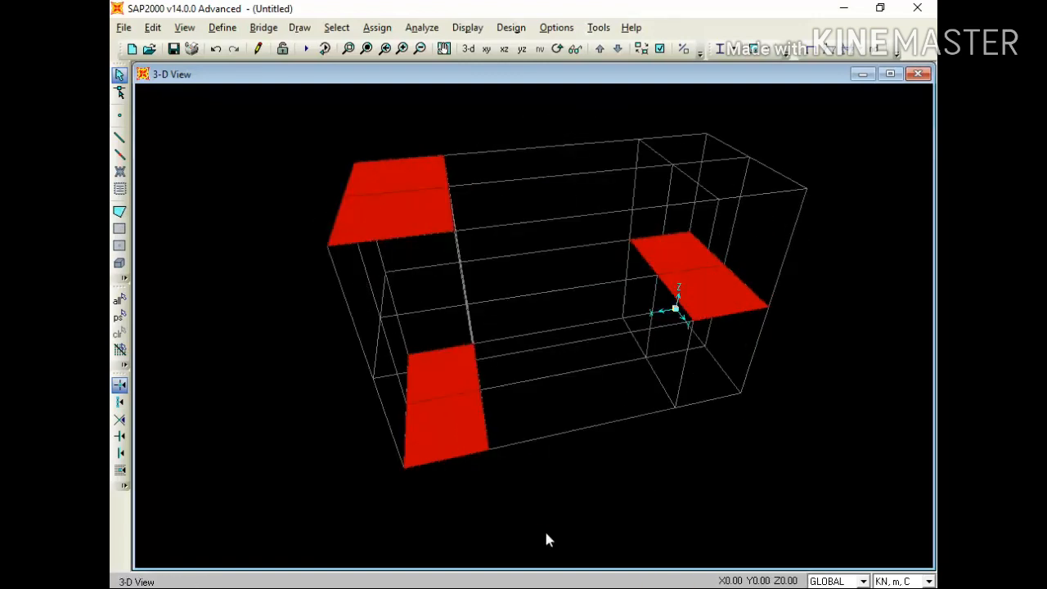
pyautogui.press('Left')
pyautogui.press('Left')
pyautogui.press('Left')
pyautogui.press('Left')
pyautogui.press('Left')
pyautogui.press('Left')
pyautogui.press('Left')
pyautogui.press('Left')
pyautogui.press('Left')
pyautogui.press('Left')
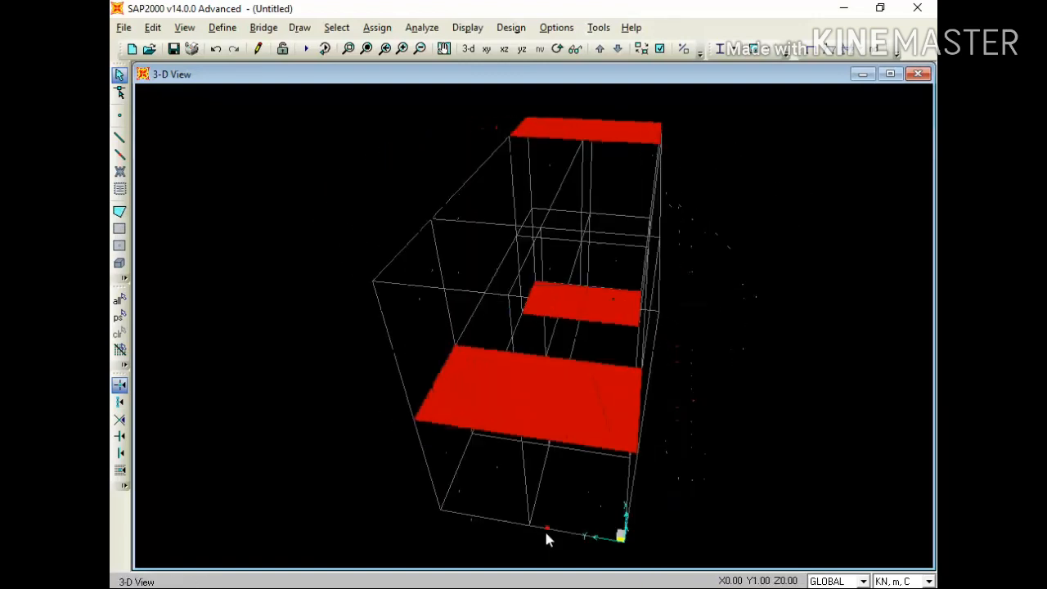
pyautogui.press('Left')
pyautogui.press('Left')
pyautogui.press('Left')
pyautogui.press('Left')
pyautogui.press('Left')
pyautogui.press('Left')
pyautogui.press('Left')
pyautogui.press('Left')
pyautogui.press('Left')
pyautogui.press('Left')
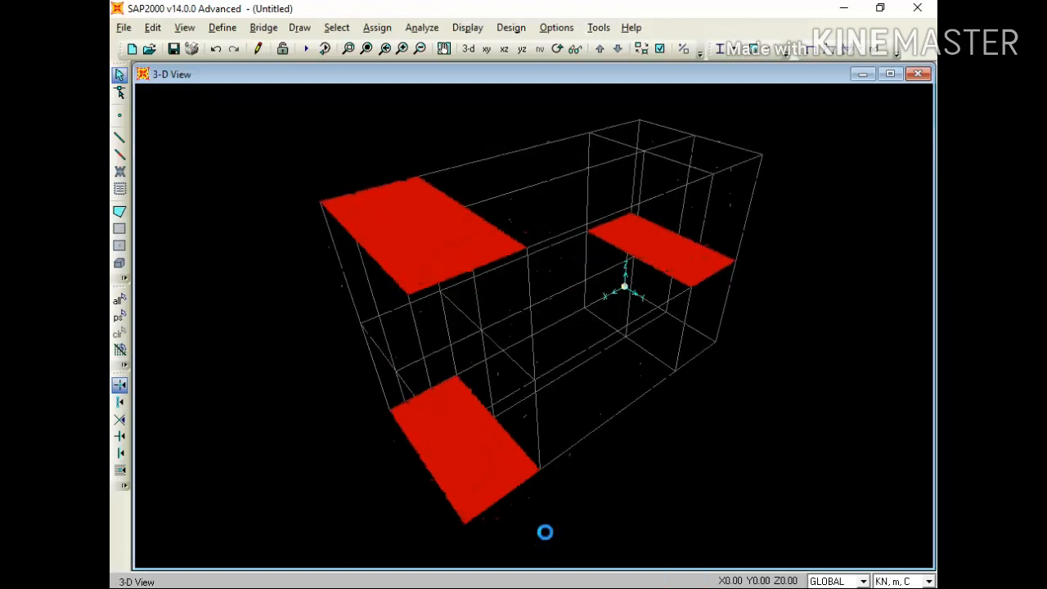
pyautogui.press('Left')
pyautogui.press('Left')
pyautogui.press('Left')
pyautogui.press('Left')
pyautogui.press('Left')
pyautogui.press('Left')
pyautogui.press('Left')
pyautogui.press('Left')
pyautogui.press('Left')
pyautogui.press('Left')
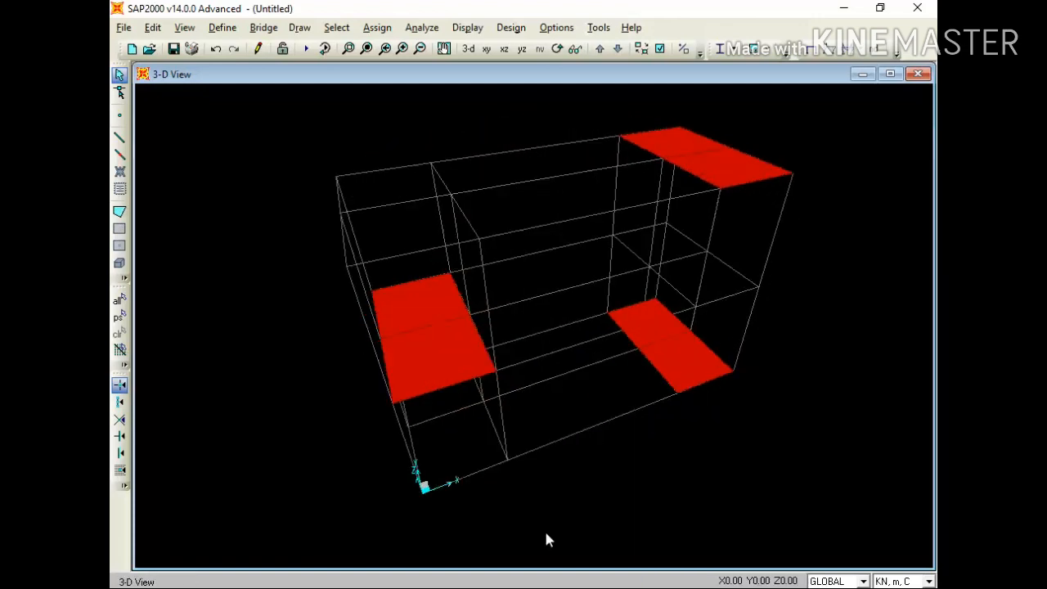
pyautogui.press('Left')
pyautogui.press('Left')
pyautogui.press('Left')
pyautogui.press('Left')
pyautogui.press('Left')
pyautogui.press('Left')
pyautogui.press('Left')
pyautogui.press('Left')
pyautogui.press('Left')
pyautogui.press('Left')
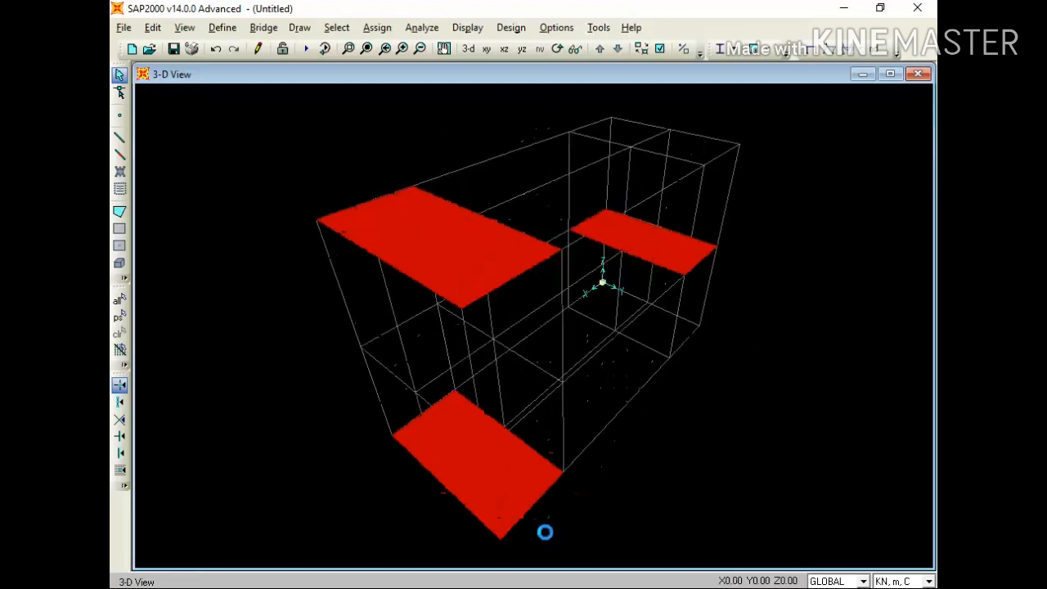
pyautogui.press('Left')
pyautogui.press('Left')
pyautogui.press('Left')
pyautogui.press('Left')
pyautogui.press('Left')
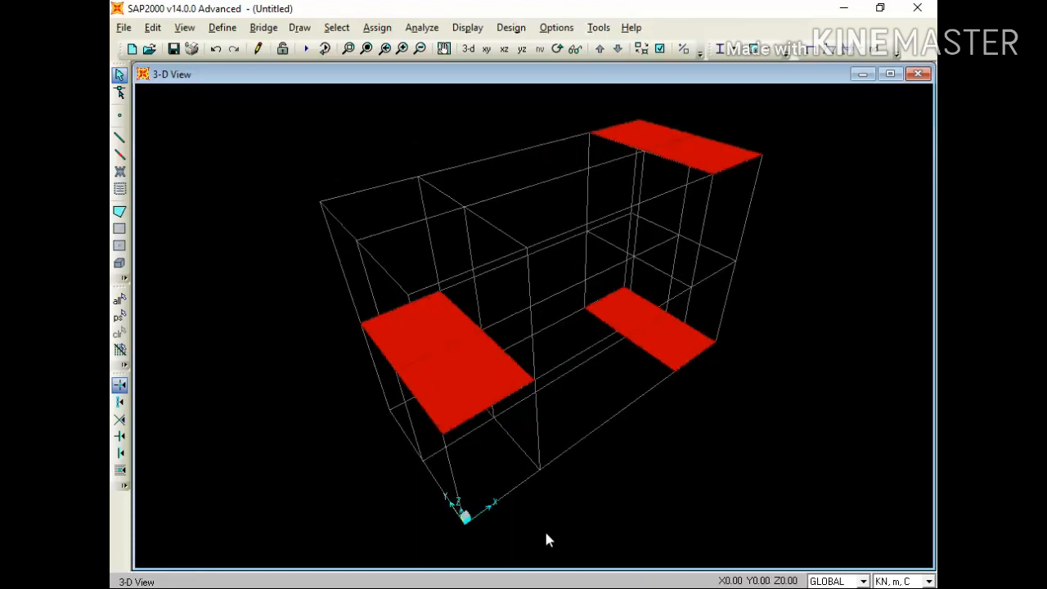
pyautogui.press('Left')
pyautogui.press('Left')
pyautogui.press('Left')
pyautogui.press('Left')
pyautogui.press('Left')
pyautogui.press('Left')
pyautogui.press('Left')
pyautogui.press('Left')
pyautogui.press('Left')
pyautogui.press('Left')
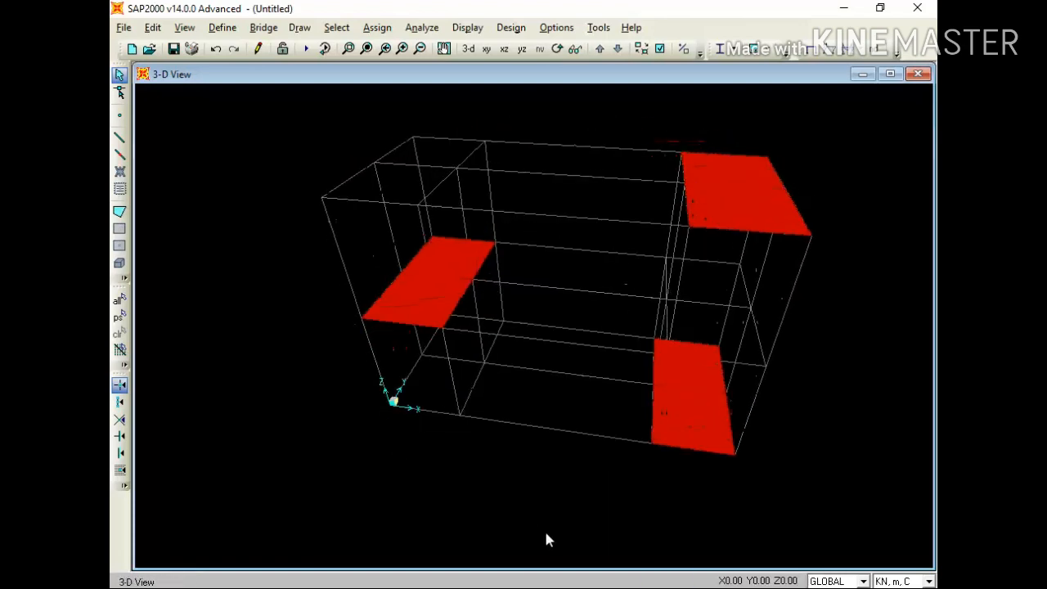
pyautogui.press('Left')
pyautogui.press('Left')
pyautogui.press('Left')
pyautogui.press('Left')
pyautogui.press('Left')
pyautogui.press('Left')
pyautogui.press('Left')
pyautogui.press('Left')
pyautogui.press('Left')
pyautogui.press('Left')
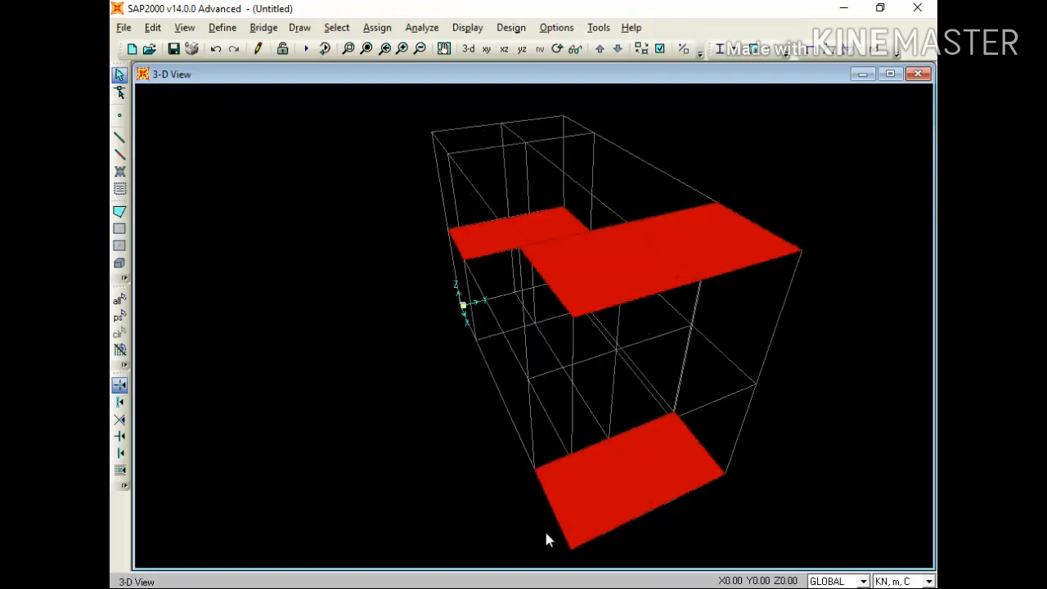
pyautogui.press('Left')
pyautogui.press('Left')
pyautogui.press('Left')
pyautogui.press('Left')
pyautogui.press('Left')
pyautogui.press('Left')
pyautogui.press('Left')
pyautogui.press('Left')
pyautogui.press('Left')
pyautogui.press('Left')
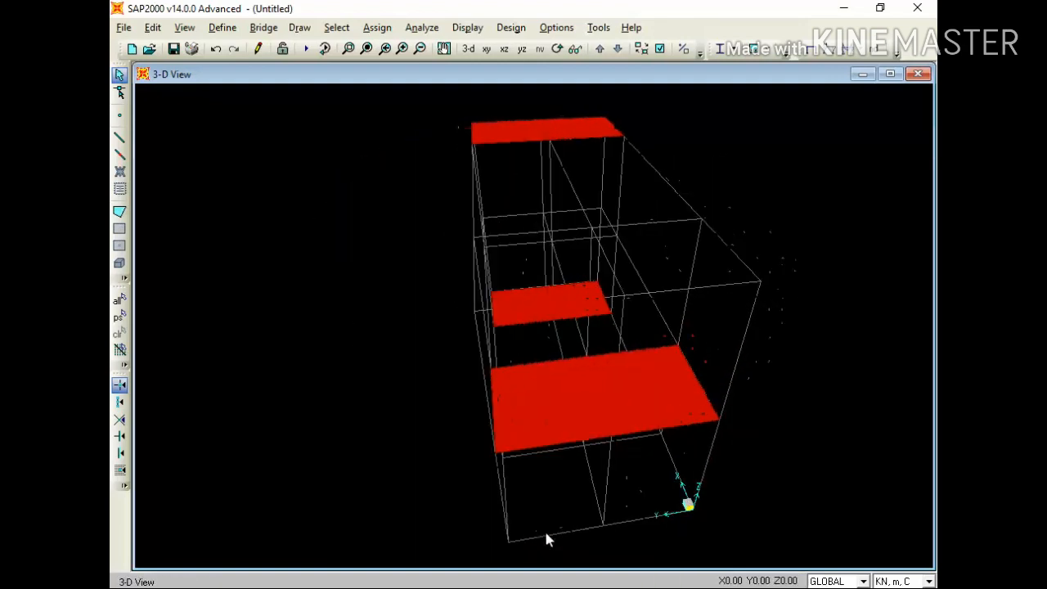
pyautogui.press('Left')
pyautogui.press('Left')
pyautogui.press('Left')
pyautogui.press('Left')
pyautogui.press('Left')
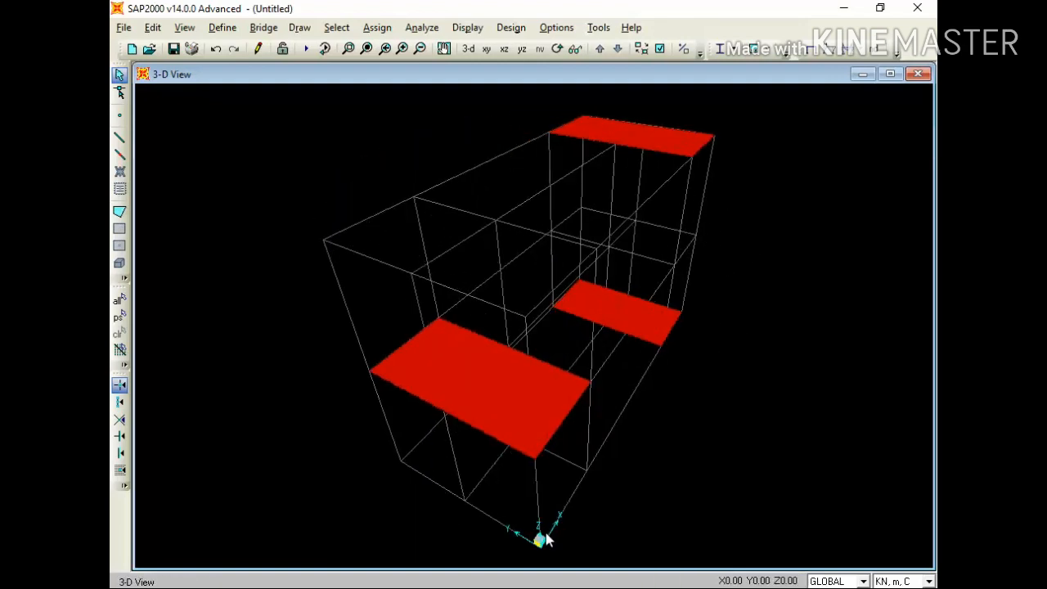
pyautogui.press('Left')
pyautogui.press('Left')
pyautogui.press('Left')
pyautogui.press('Left')
pyautogui.press('Left')
pyautogui.press('Left')
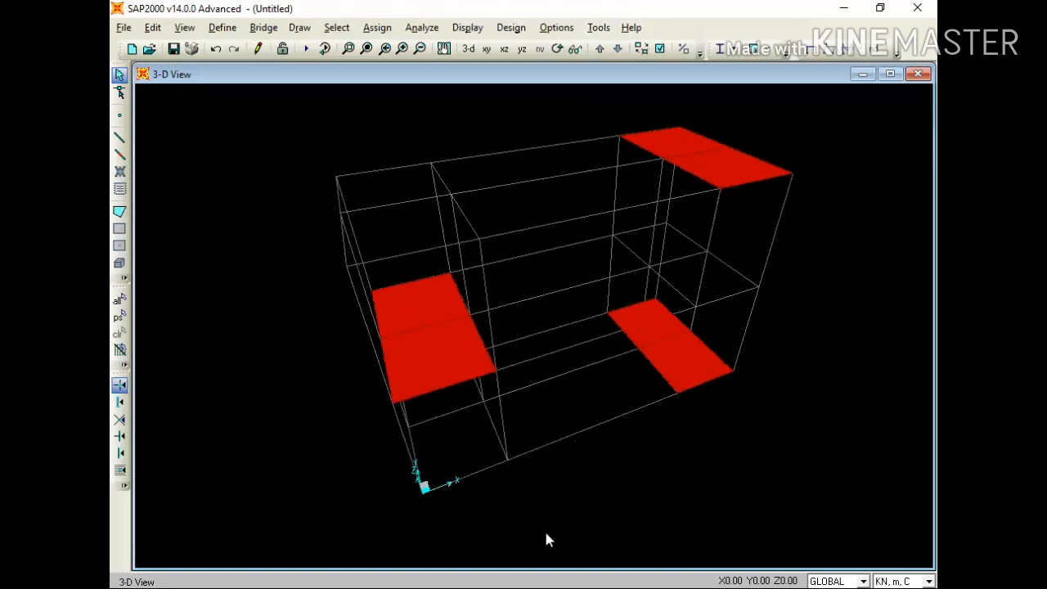
pyautogui.press('Left')
pyautogui.press('Left')
pyautogui.press('Left')
pyautogui.press('Left')
pyautogui.press('Left')
pyautogui.press('Left')
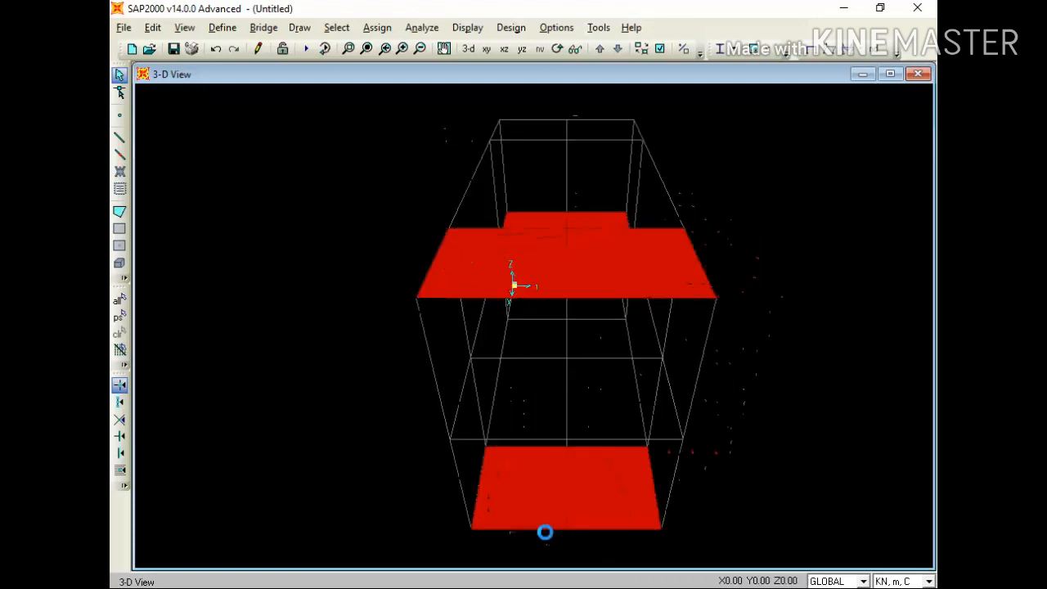
# Examine the landings from every direction in 3-D, comparing the edges that face each other across the open middle bays between levels.
pyautogui.press('Left')
pyautogui.press('Left')
pyautogui.press('Left')
pyautogui.press('Left')
pyautogui.press('Left')
pyautogui.press('Left')
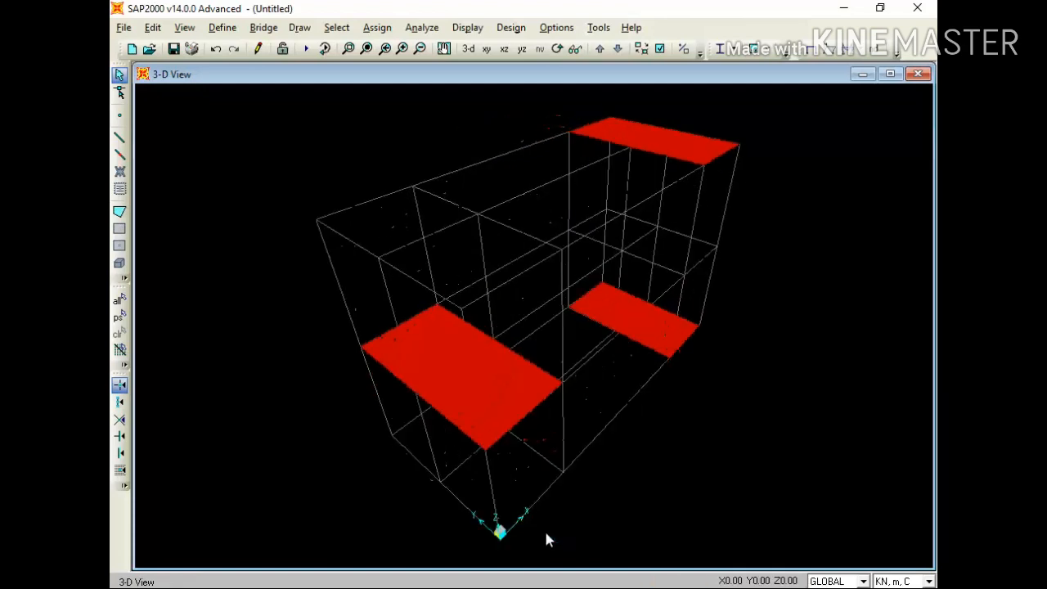
pyautogui.press('Left')
pyautogui.press('Left')
pyautogui.press('Left')
pyautogui.press('Left')
pyautogui.press('Left')
pyautogui.press('Left')
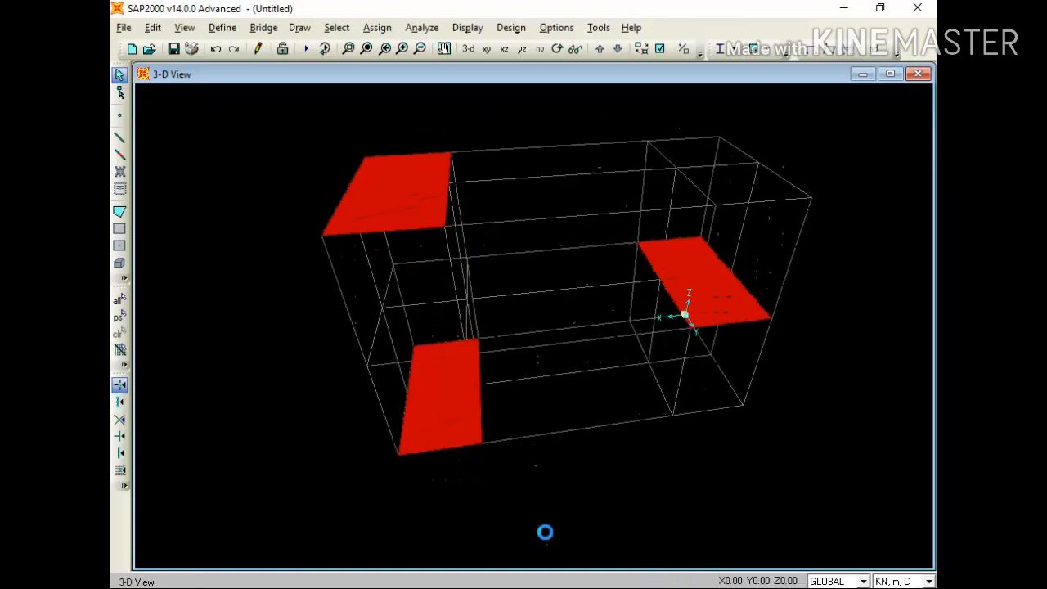
pyautogui.press('Left')
pyautogui.press('Left')
pyautogui.press('Left')
pyautogui.press('Left')
pyautogui.press('Left')
pyautogui.press('Left')
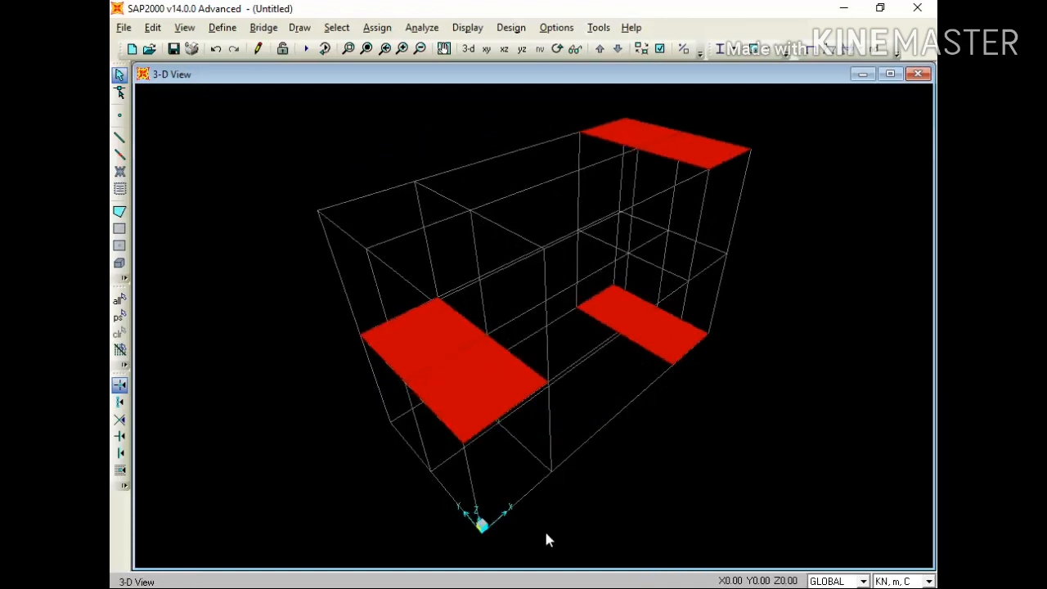
pyautogui.press('Left')
pyautogui.press('Left')
pyautogui.press('Left')
pyautogui.press('Left')
pyautogui.press('Left')
pyautogui.press('Left')
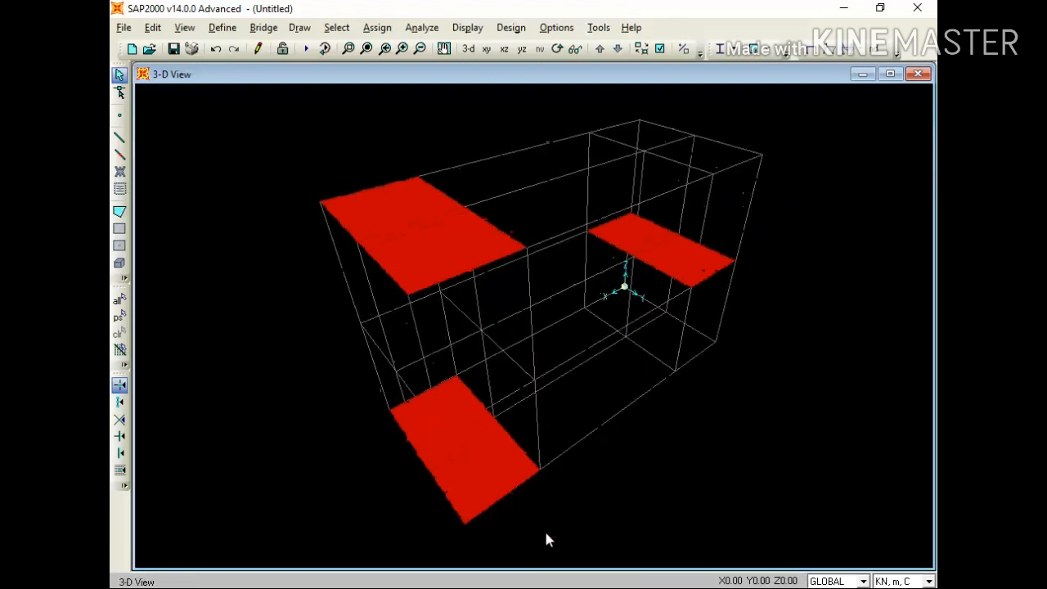
pyautogui.press('Left')
pyautogui.press('Left')
pyautogui.press('Left')
pyautogui.press('Left')
pyautogui.press('Left')
pyautogui.press('Left')
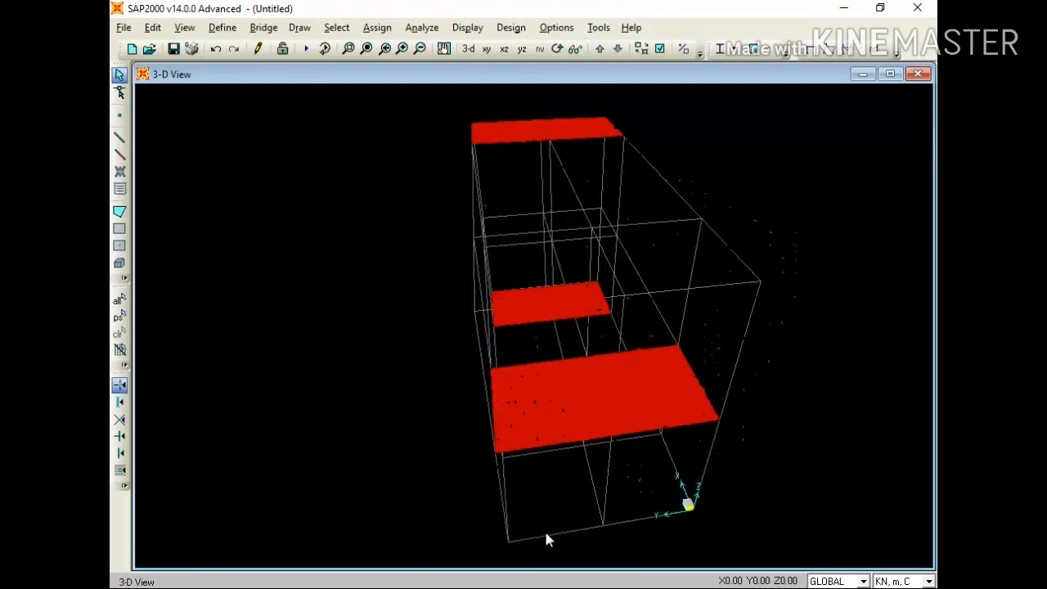
pyautogui.press('Left')
pyautogui.press('Left')
pyautogui.press('Left')
pyautogui.press('Left')
pyautogui.press('Left')
pyautogui.press('Left')
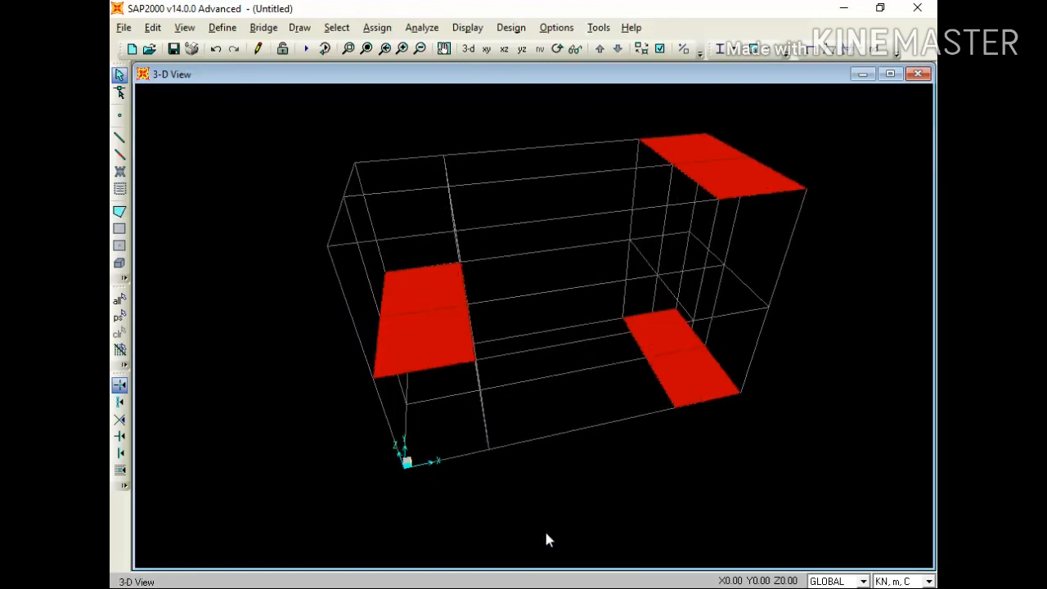
pyautogui.press('Left')
pyautogui.press('Left')
pyautogui.press('Left')
pyautogui.press('Left')
pyautogui.press('Left')
pyautogui.press('Left')
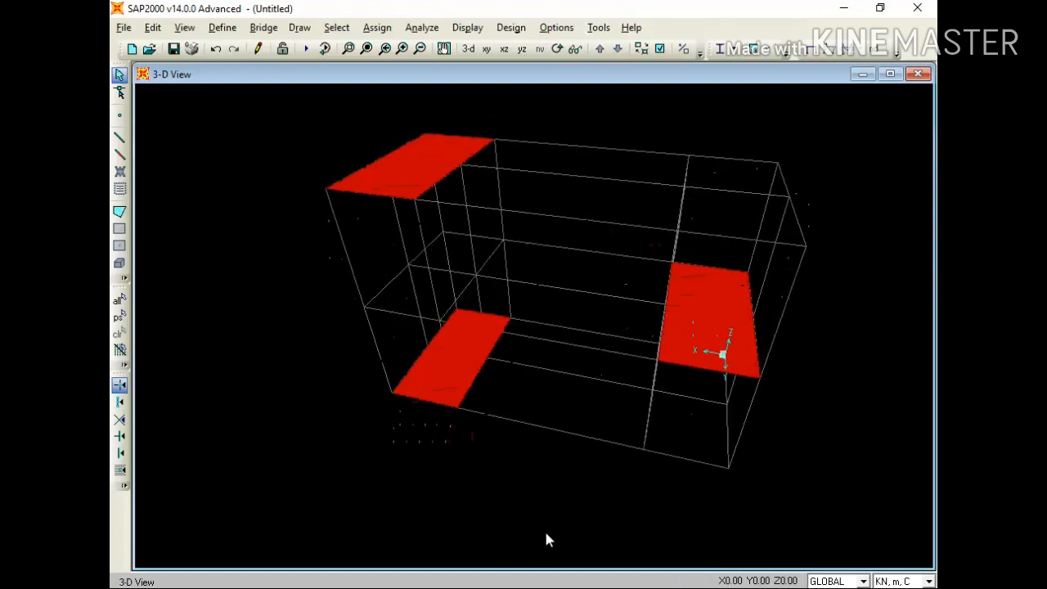
pyautogui.press('Left')
pyautogui.press('Left')
pyautogui.press('Left')
pyautogui.press('Left')
pyautogui.press('Left')
pyautogui.press('Left')
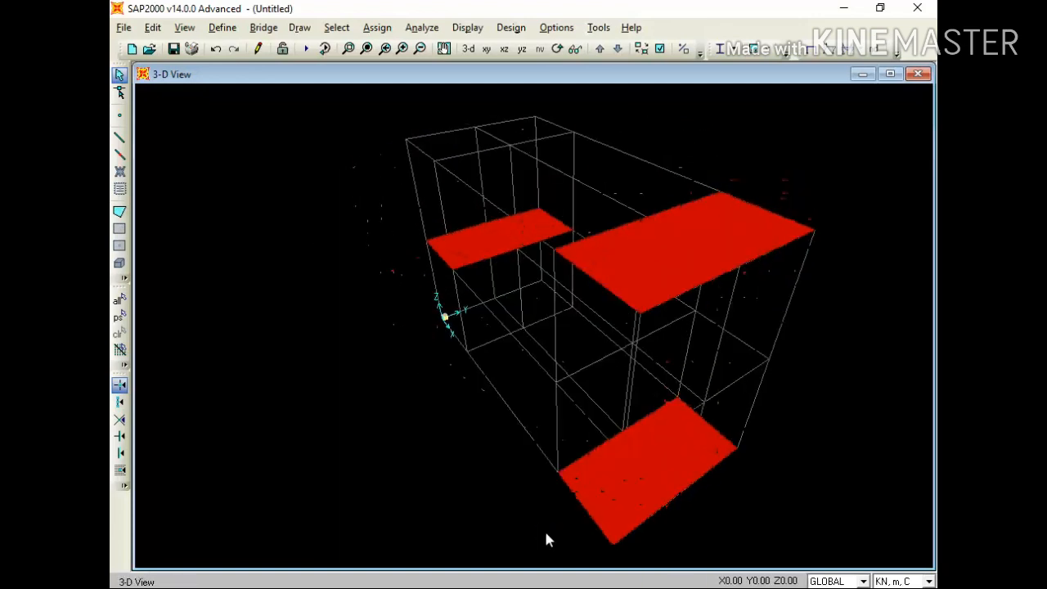
pyautogui.press('Left')
pyautogui.press('Left')
pyautogui.press('Left')
pyautogui.press('Left')
pyautogui.press('Left')
pyautogui.press('Left')
pyautogui.press('Left')
pyautogui.press('Left')
pyautogui.press('Left')
pyautogui.press('Left')
pyautogui.press('Left')
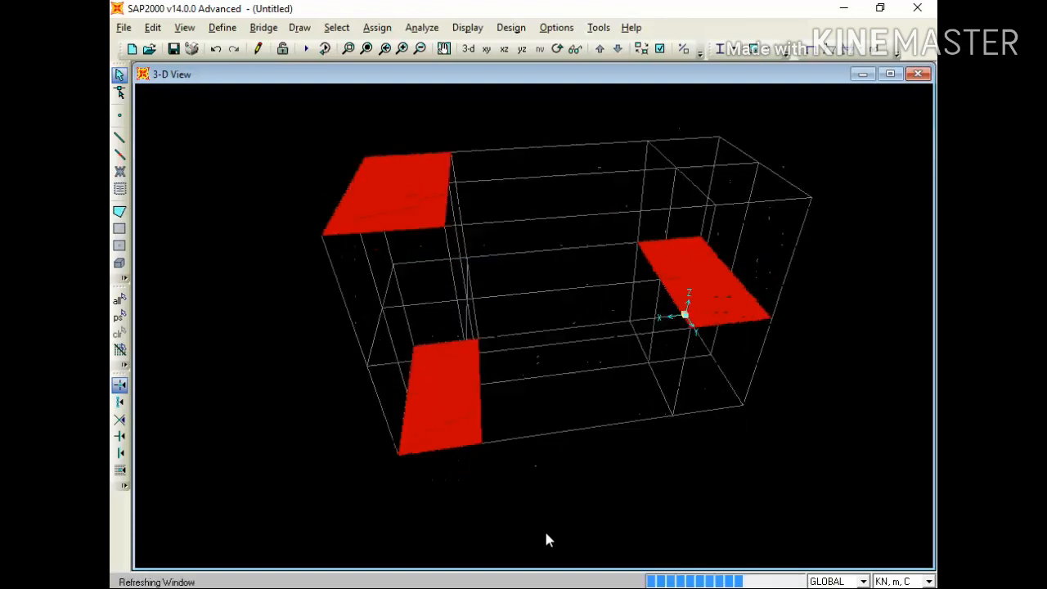
pyautogui.press('Left')
pyautogui.press('Left')
pyautogui.press('Left')
pyautogui.press('Left')
pyautogui.press('Left')
pyautogui.press('Left')
pyautogui.press('Left')
pyautogui.press('Left')
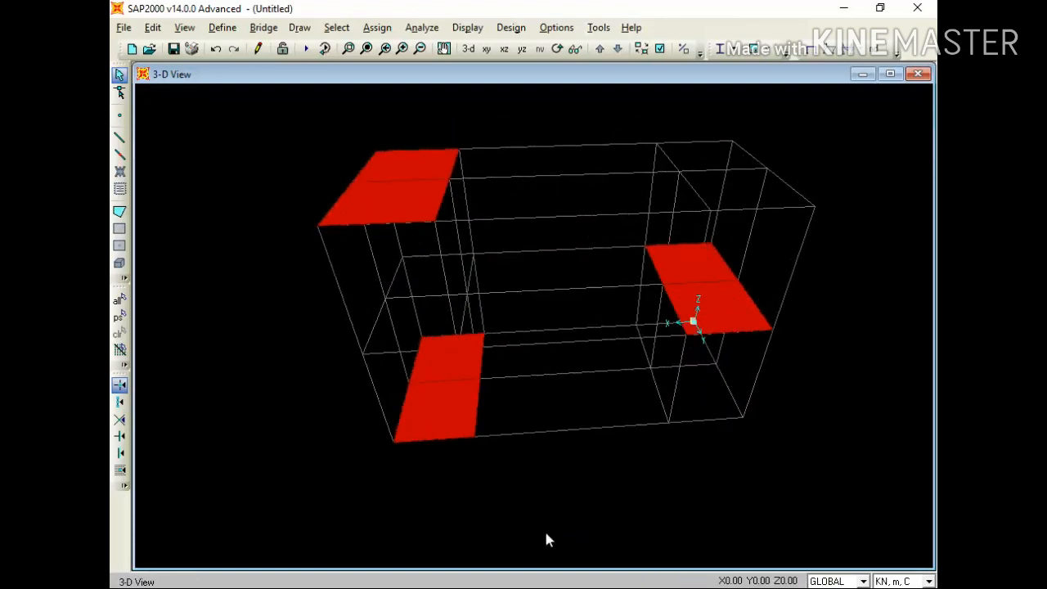
pyautogui.press('Left')
pyautogui.press('Left')
pyautogui.press('Left')
pyautogui.press('Left')
pyautogui.press('Left')
pyautogui.press('Left')
pyautogui.press('Left')
pyautogui.press('Left')
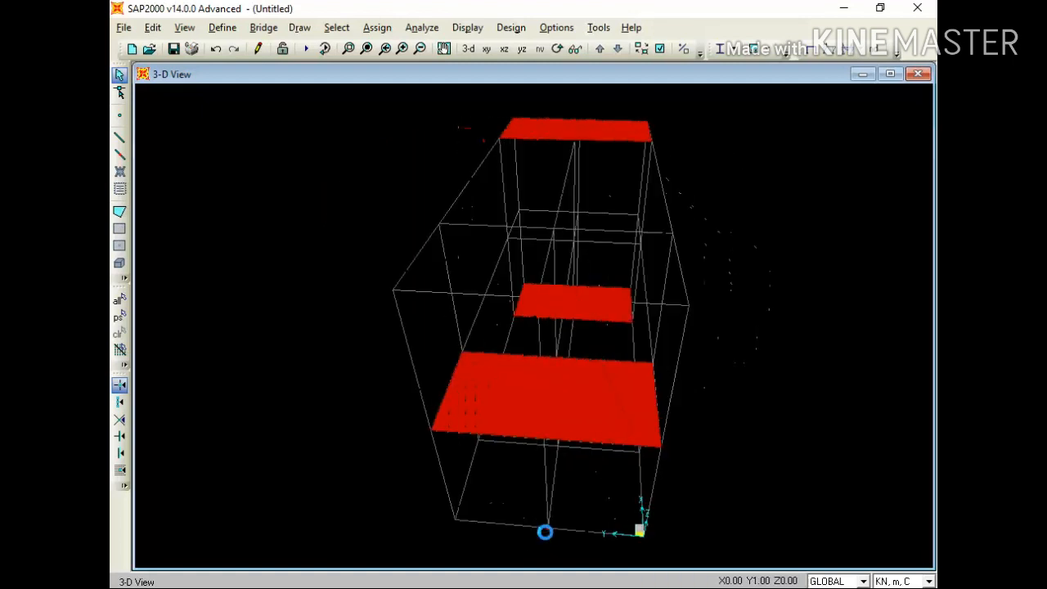
pyautogui.press('Left')
pyautogui.press('Left')
pyautogui.press('Left')
pyautogui.press('Left')
pyautogui.press('Left')
pyautogui.press('Left')
pyautogui.press('Left')
pyautogui.press('Left')
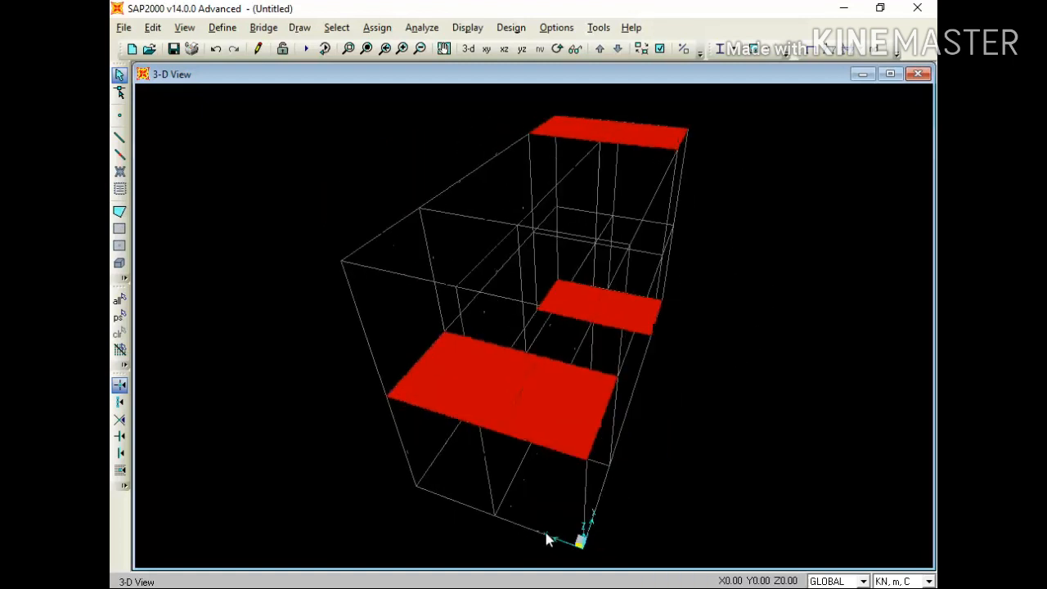
# Hide all grid lines of the GLOBAL coordinate system.
pyautogui.rightClick(800, 233)
pyautogui.click(797, 237)
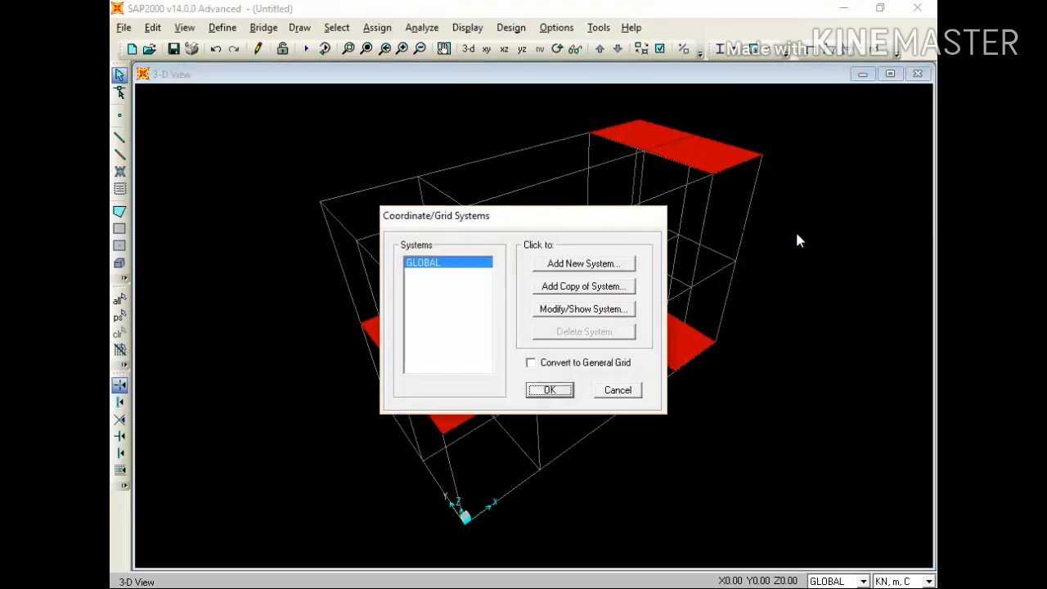
pyautogui.click(544, 309)
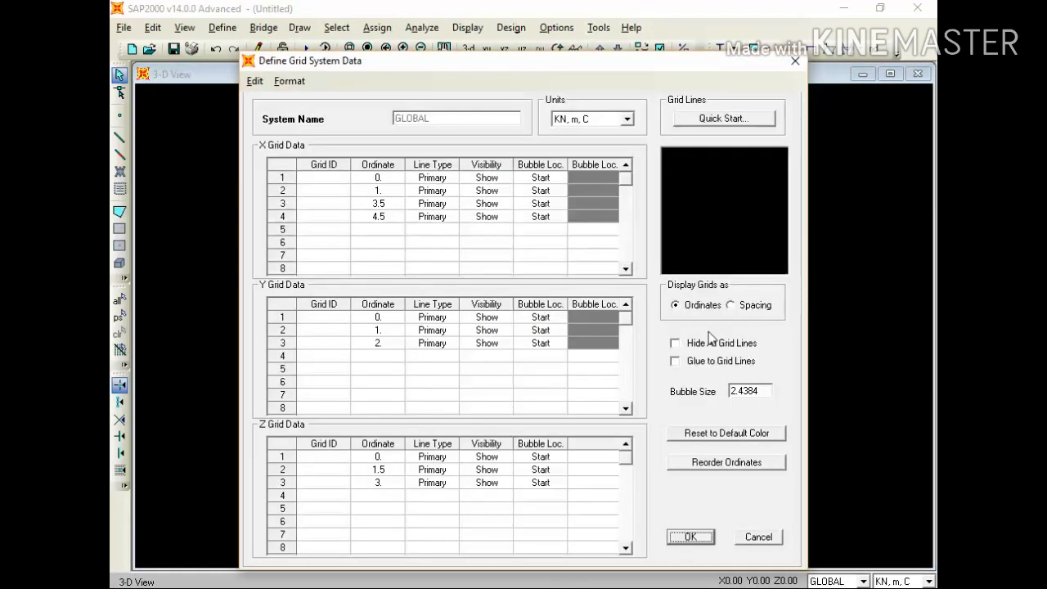
pyautogui.click(697, 345)
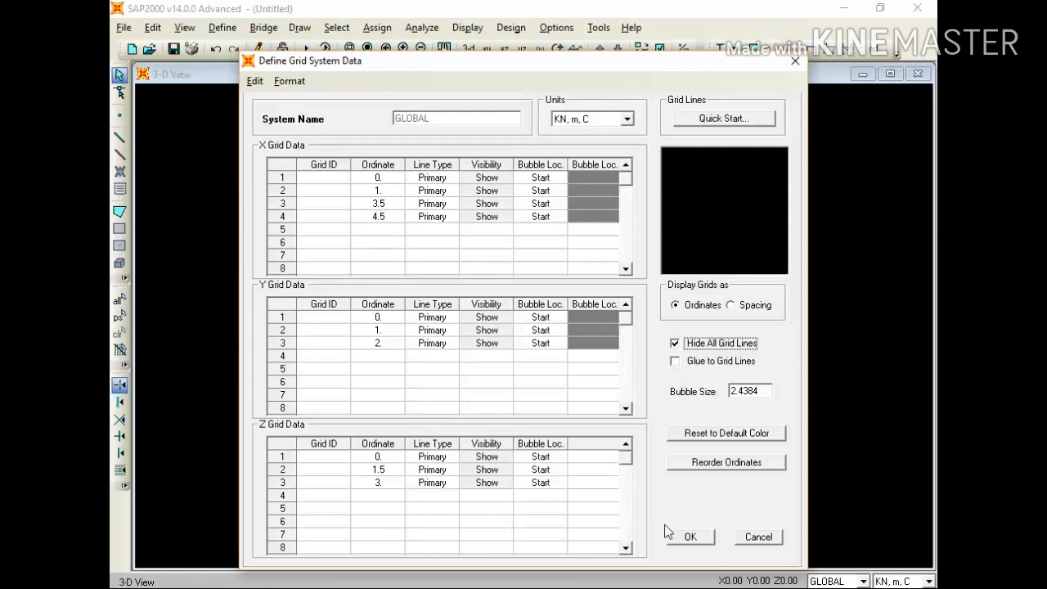
pyautogui.click(683, 539)
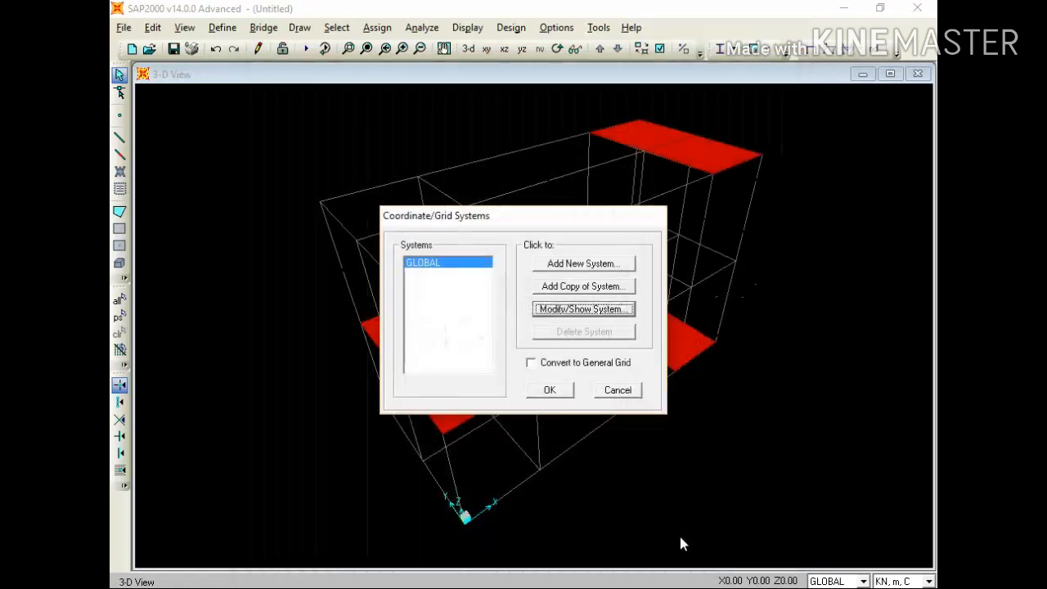
pyautogui.click(547, 389)
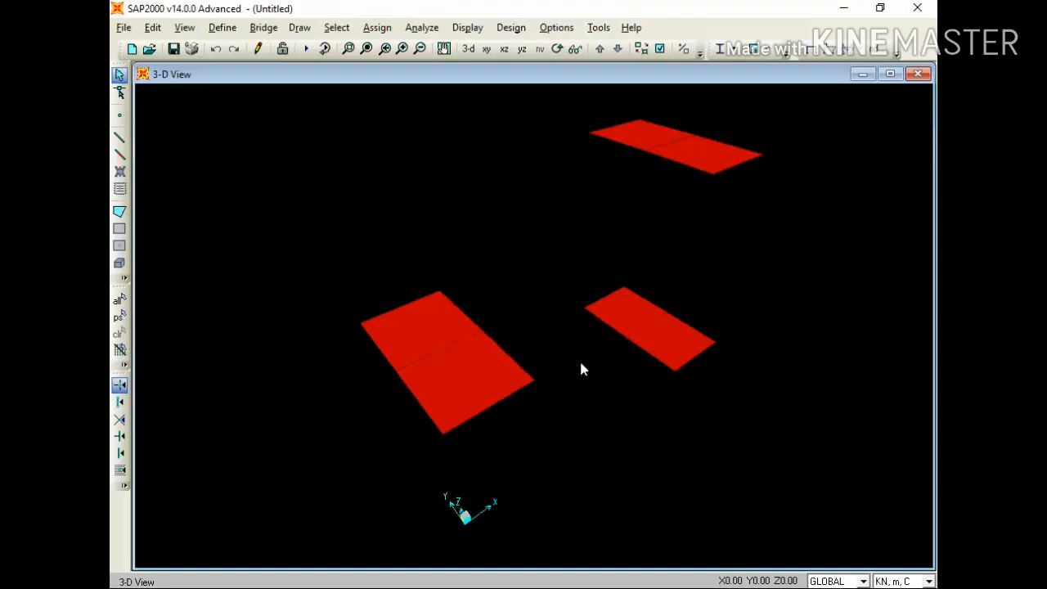
# Reopen the GLOBAL grid system's data and toggle Hide All Grid Lines, leaving the option on.
pyautogui.rightClick(364, 131)
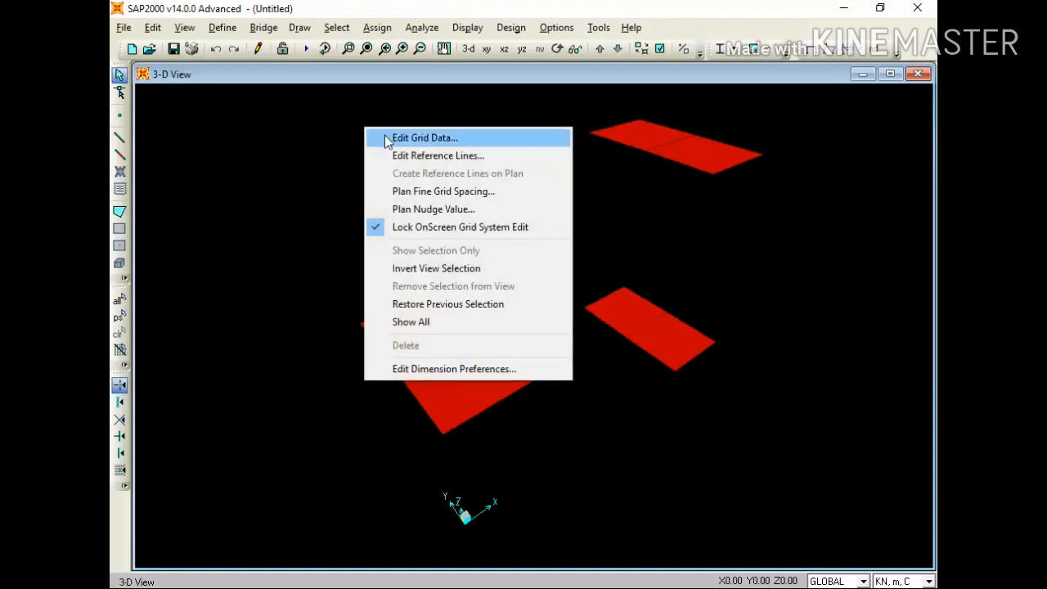
pyautogui.click(384, 136)
pyautogui.click(557, 309)
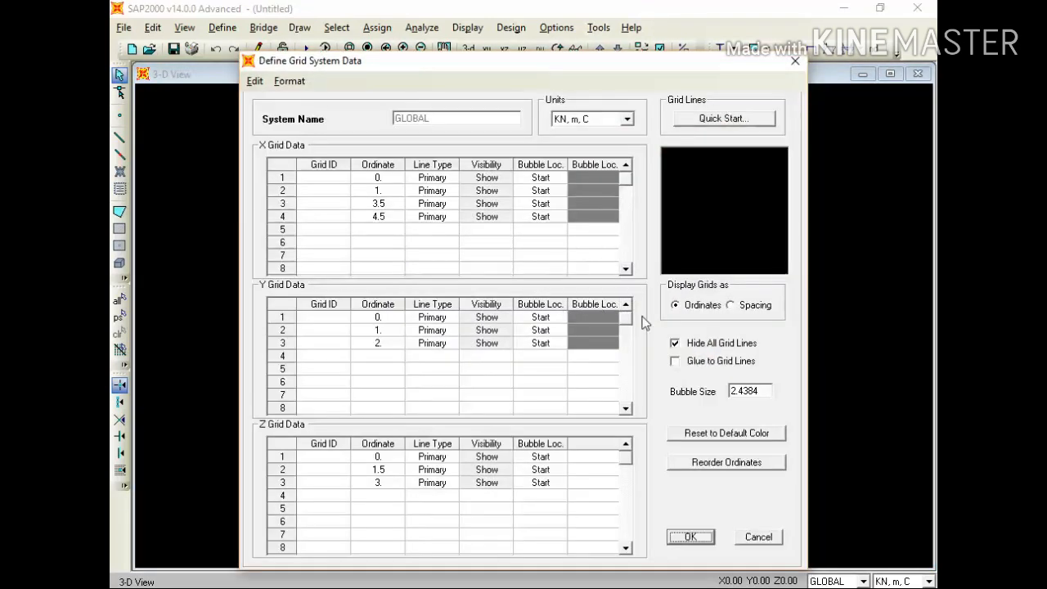
pyautogui.click(693, 344)
pyautogui.click(694, 344)
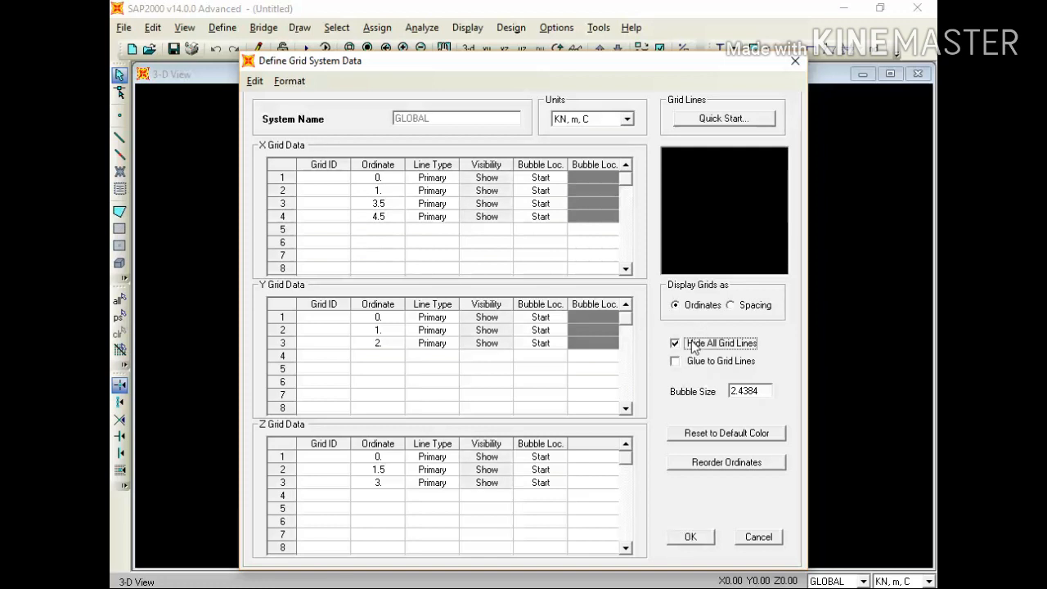
pyautogui.click(693, 345)
pyautogui.click(694, 344)
pyautogui.click(693, 344)
pyautogui.click(693, 344)
pyautogui.click(694, 344)
pyautogui.click(694, 344)
pyautogui.click(690, 536)
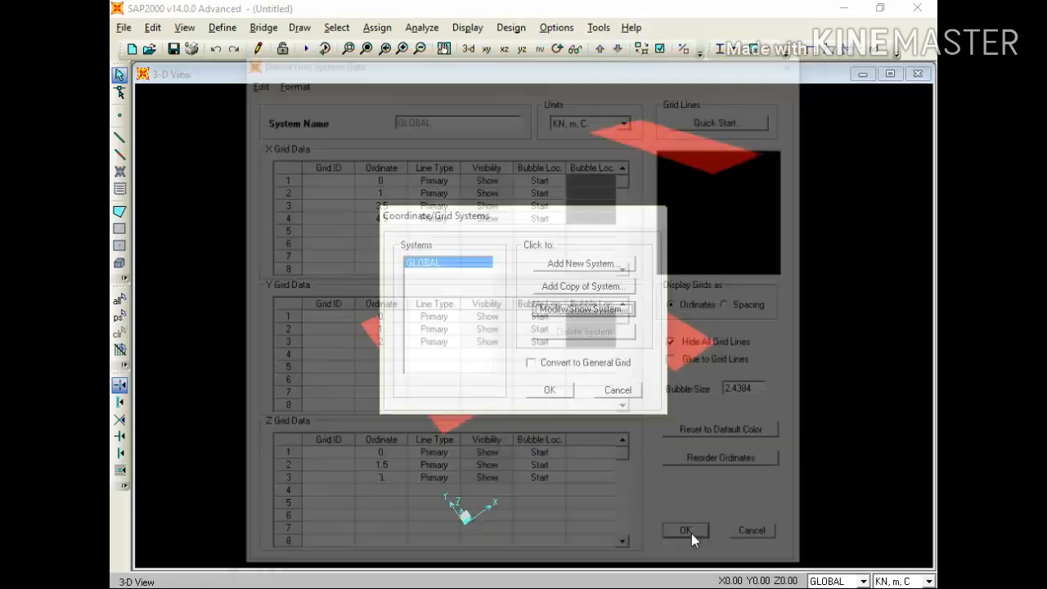
pyautogui.click(549, 390)
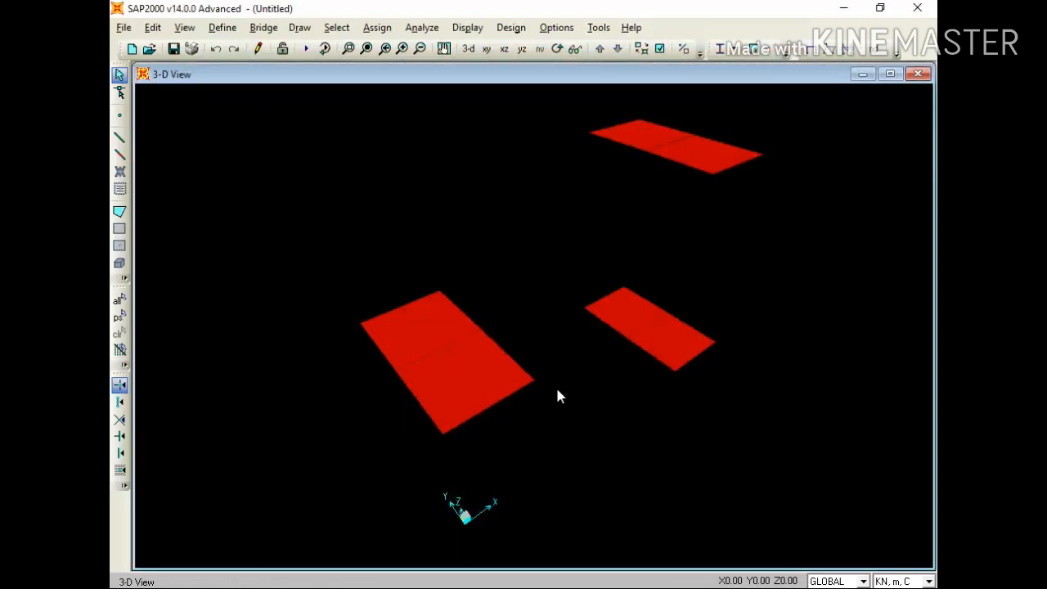
# Draw the lower flight as a four-point area from X=1, Z=1.5 to X=3.5, Z=0, between Y=0 and Y=1.
pyautogui.hotkey('ctrl', 'Up')
pyautogui.hotkey('ctrl', 'Left')
pyautogui.hotkey('ctrl', 'Left')
pyautogui.hotkey('ctrl', 'Down')
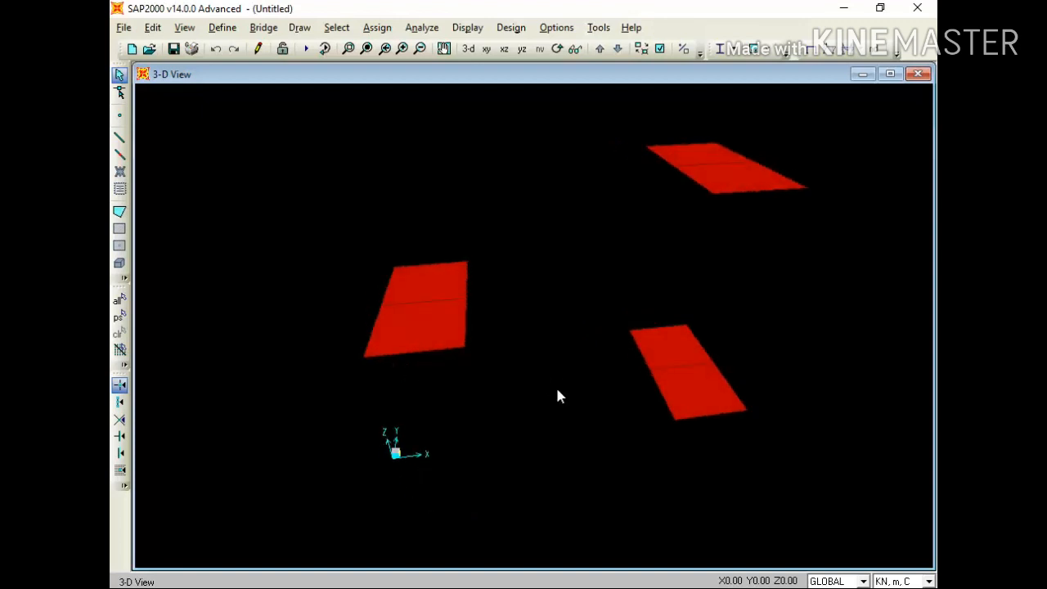
pyautogui.click(120, 212)
pyautogui.click(632, 258)
pyautogui.click(467, 297)
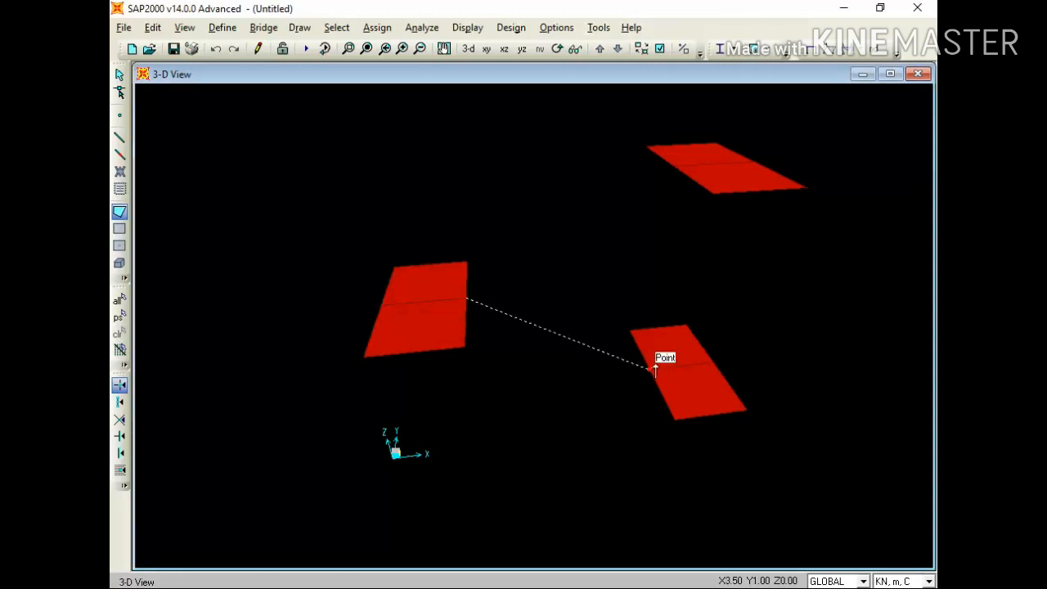
pyautogui.press('Escape')
pyautogui.click(467, 297)
pyautogui.click(466, 348)
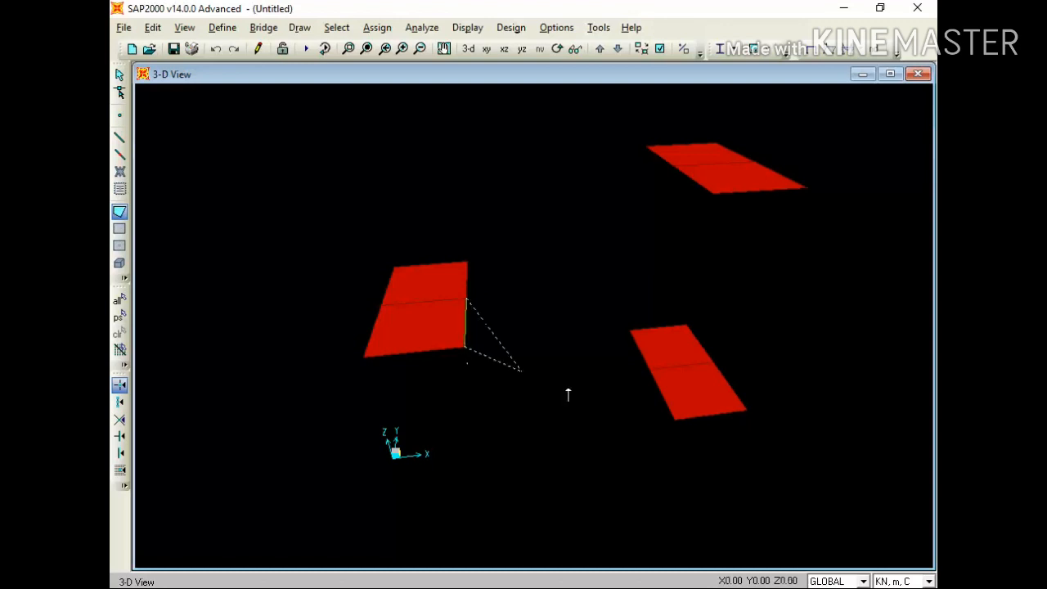
pyautogui.click(672, 415)
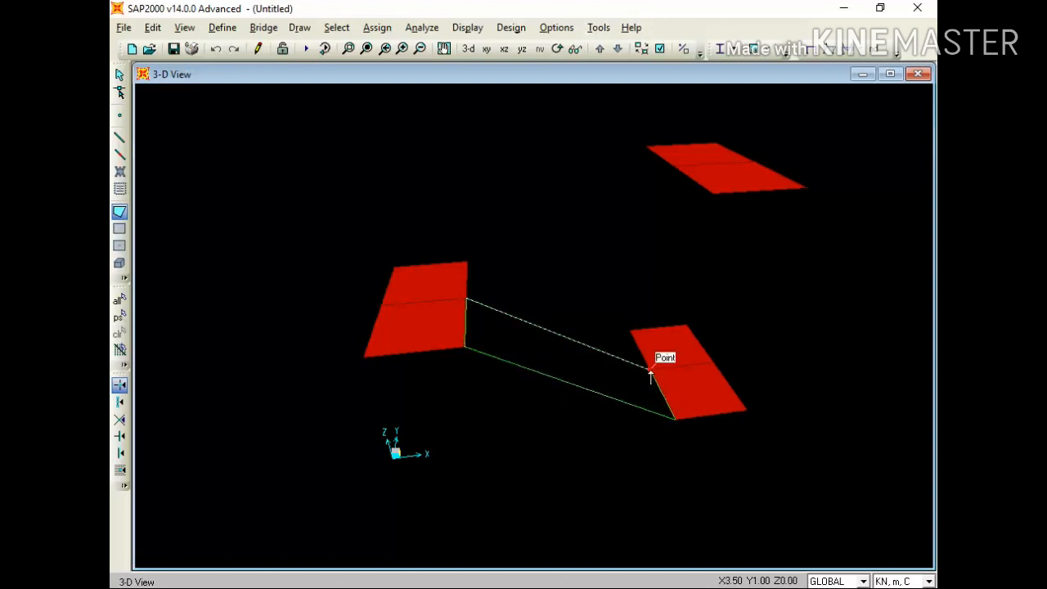
pyautogui.click(650, 370)
pyautogui.press('Return')
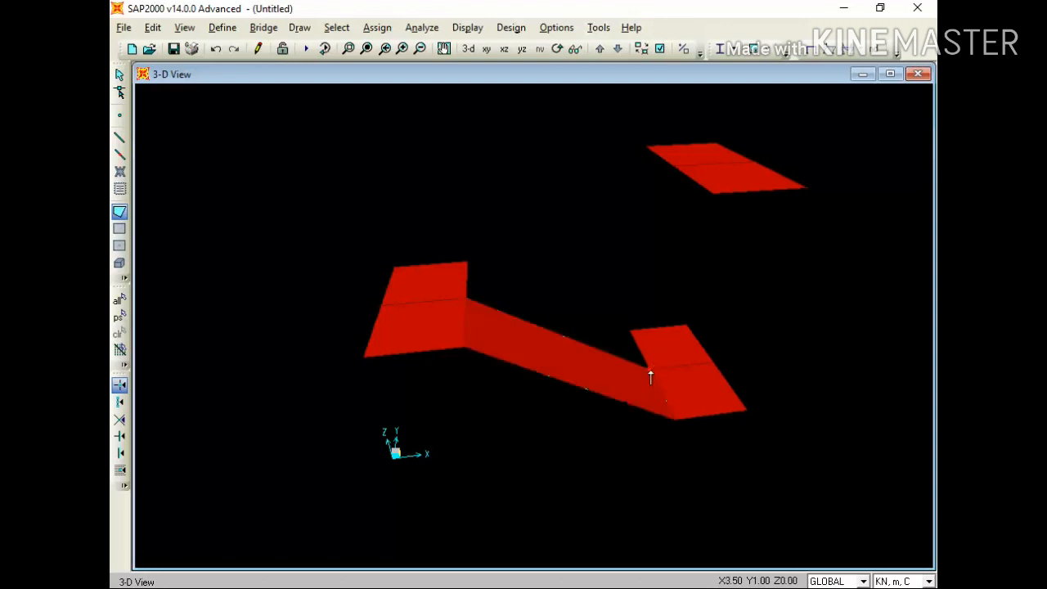
# Draw the upper flight as a four-point area from X=1, Z=1.5 to X=3.5, Z=3, between Y=1 and Y=2.
pyautogui.click(466, 298)
pyautogui.click(673, 166)
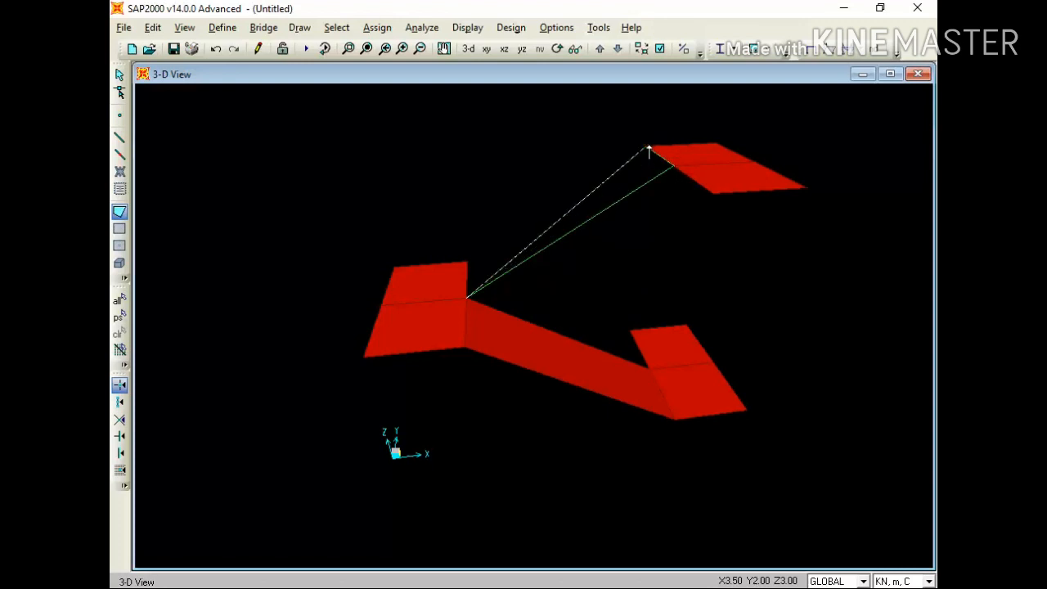
pyautogui.click(646, 147)
pyautogui.click(470, 263)
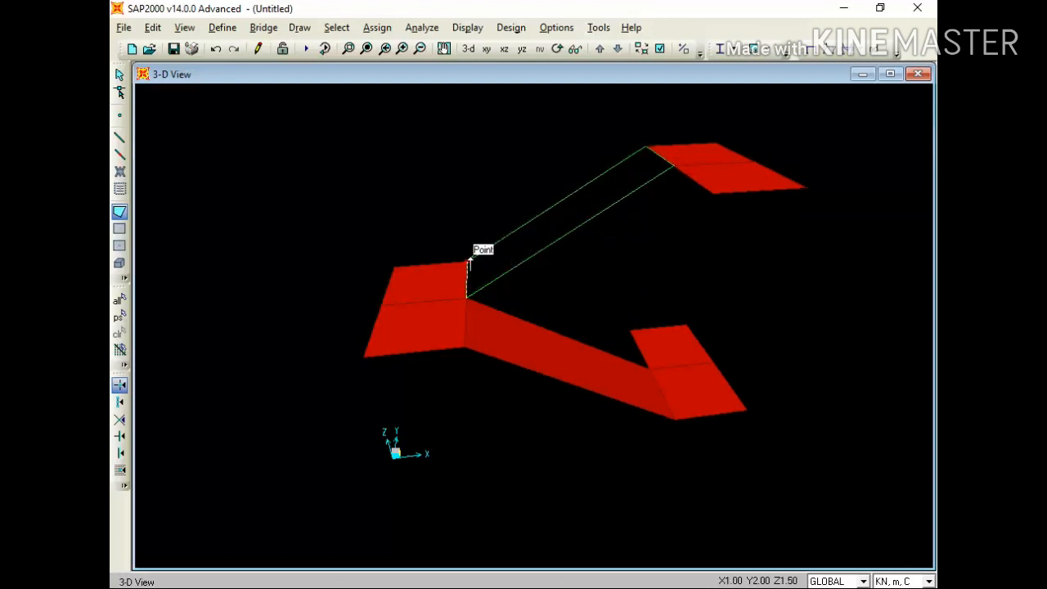
pyautogui.press('Return')
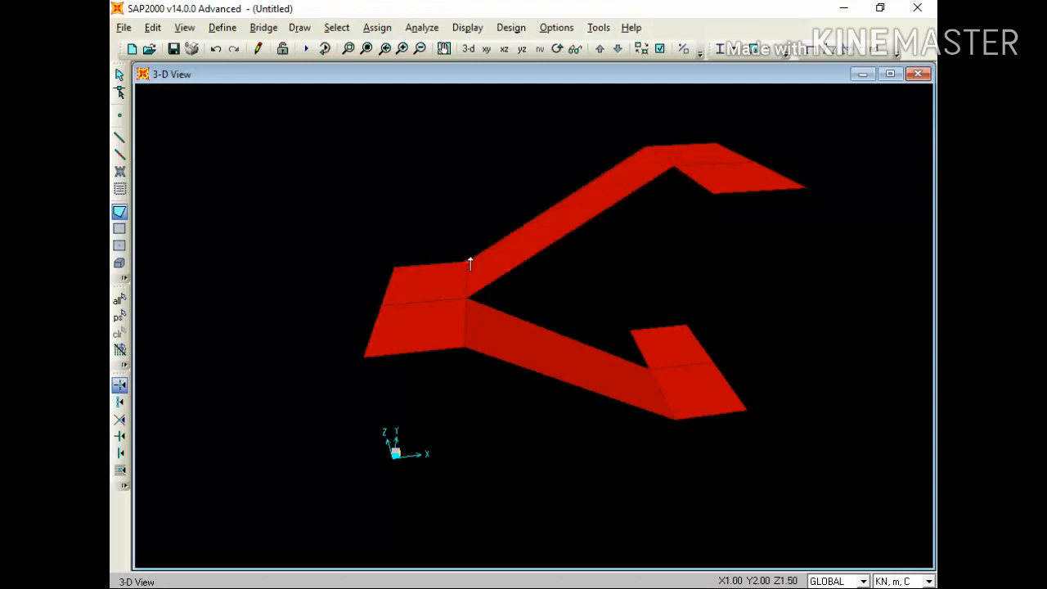
pyautogui.press('Escape')
# Reopen the GLOBAL grid system's data, toggle Hide All Grid Lines, and accept the settings with the option on.
pyautogui.rightClick(398, 159)
pyautogui.click(420, 174)
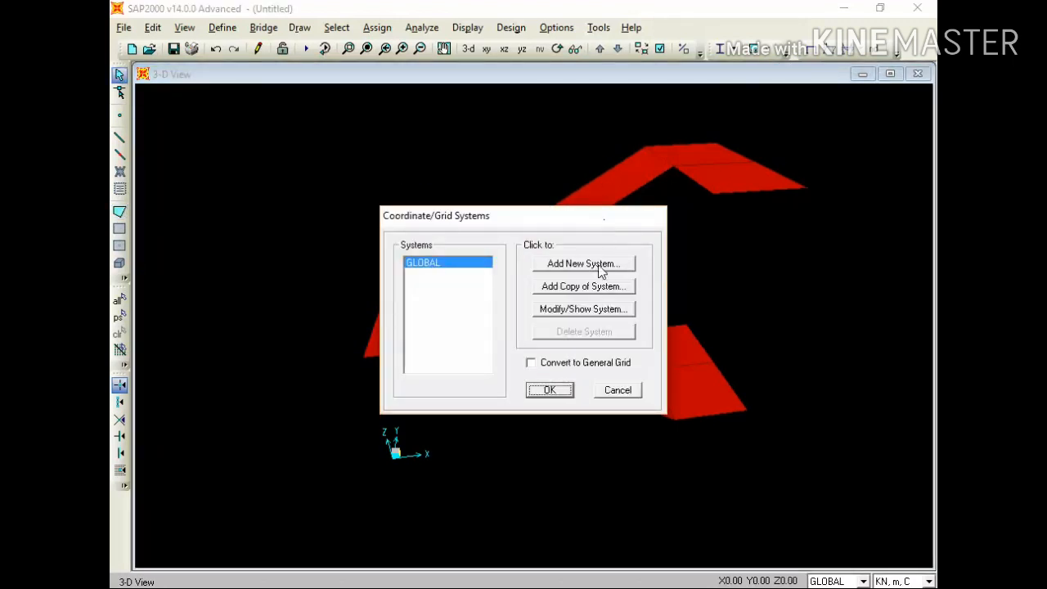
pyautogui.click(582, 310)
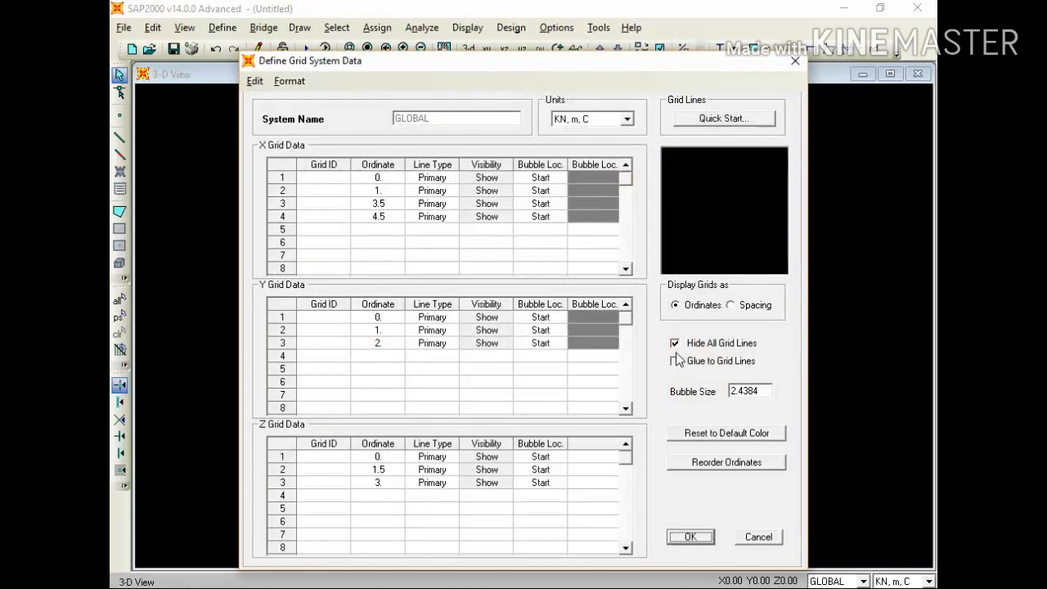
pyautogui.click(674, 344)
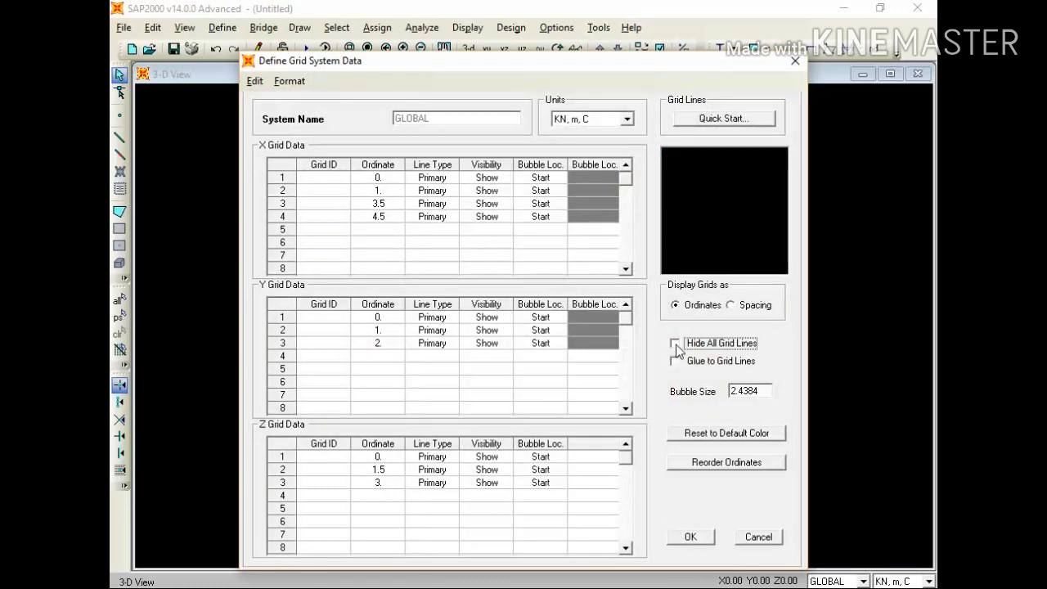
pyautogui.click(674, 343)
pyautogui.click(674, 343)
pyautogui.click(674, 343)
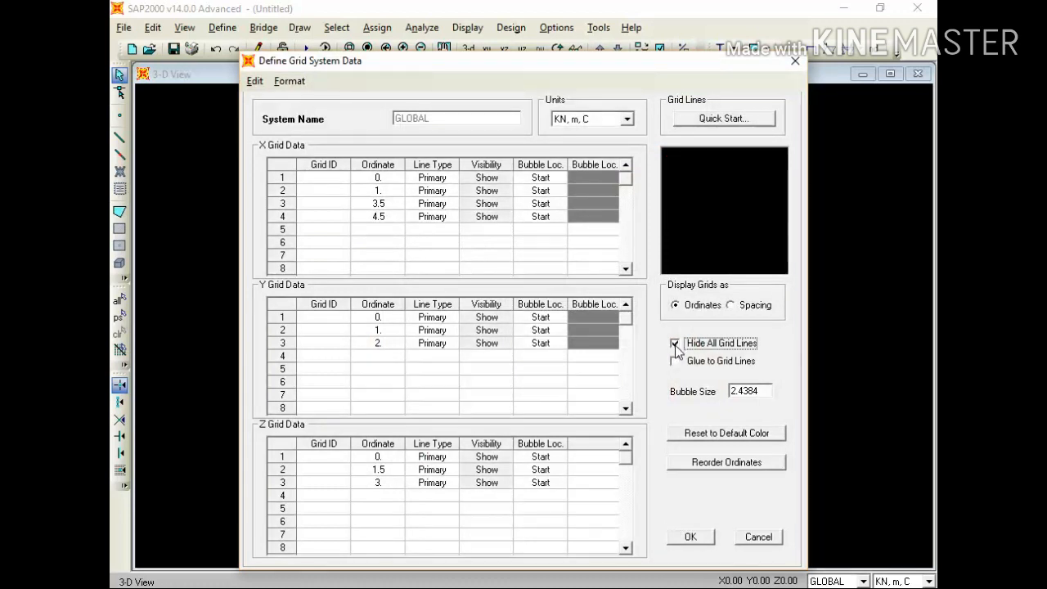
pyautogui.click(673, 343)
pyautogui.click(673, 343)
pyautogui.click(674, 344)
pyautogui.click(674, 344)
pyautogui.click(674, 344)
pyautogui.click(674, 343)
pyautogui.click(674, 344)
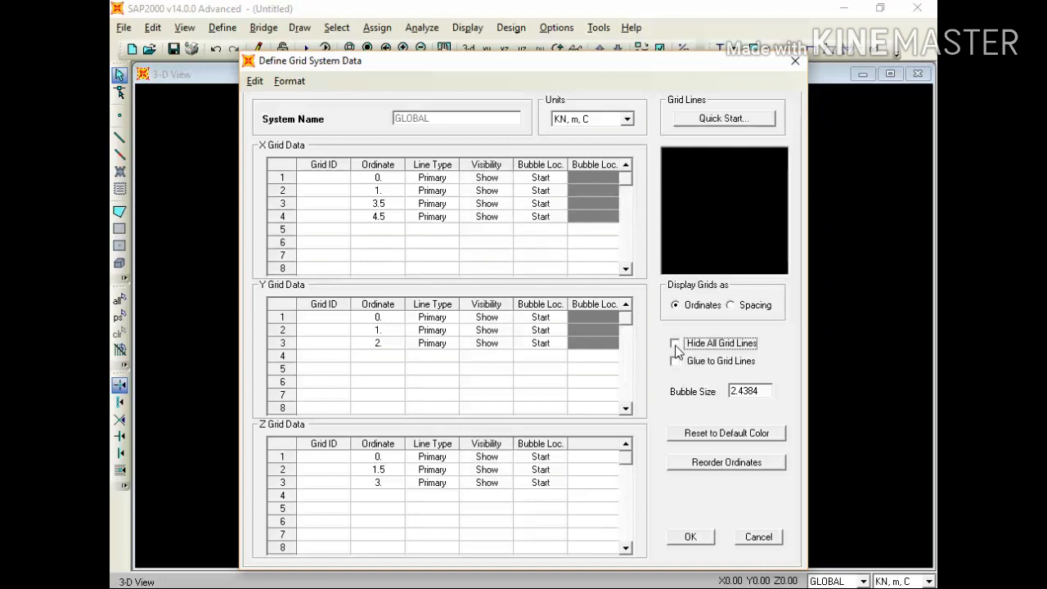
pyautogui.click(673, 343)
pyautogui.click(674, 343)
pyautogui.click(674, 343)
pyautogui.click(674, 343)
pyautogui.click(674, 344)
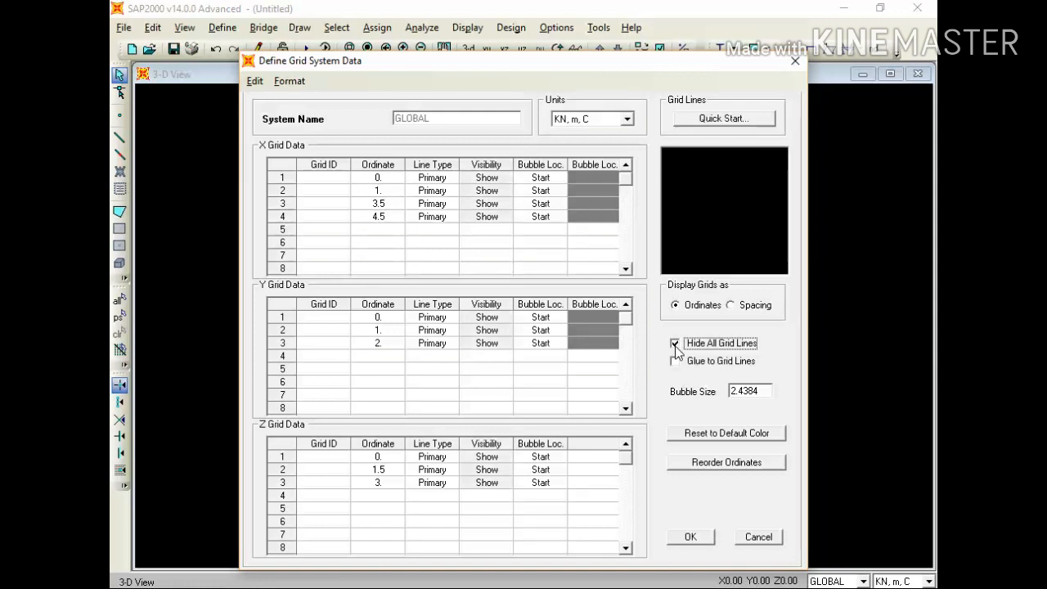
pyautogui.click(674, 344)
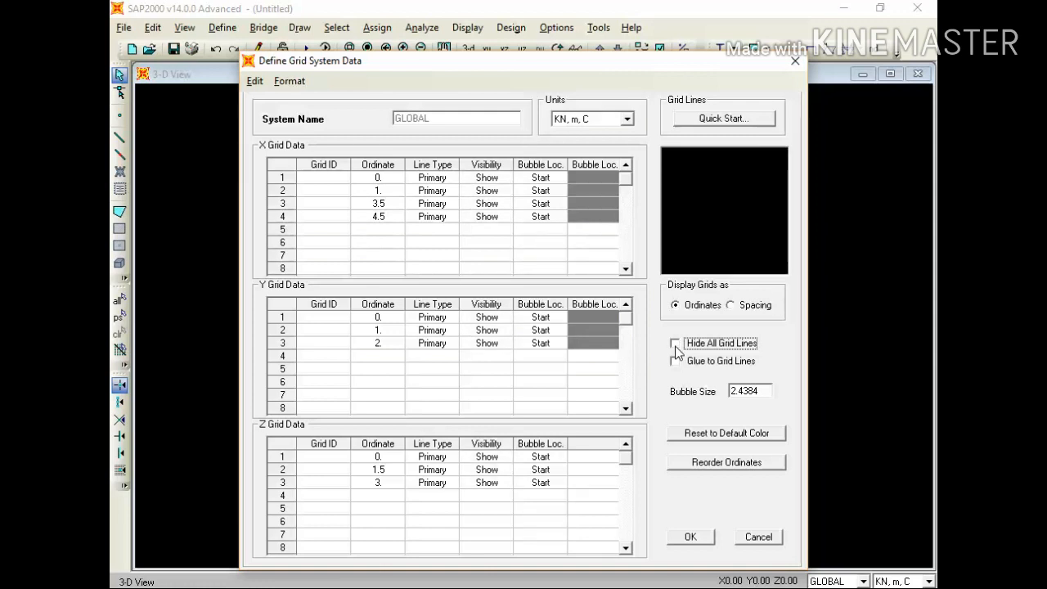
pyautogui.click(673, 344)
pyautogui.click(697, 533)
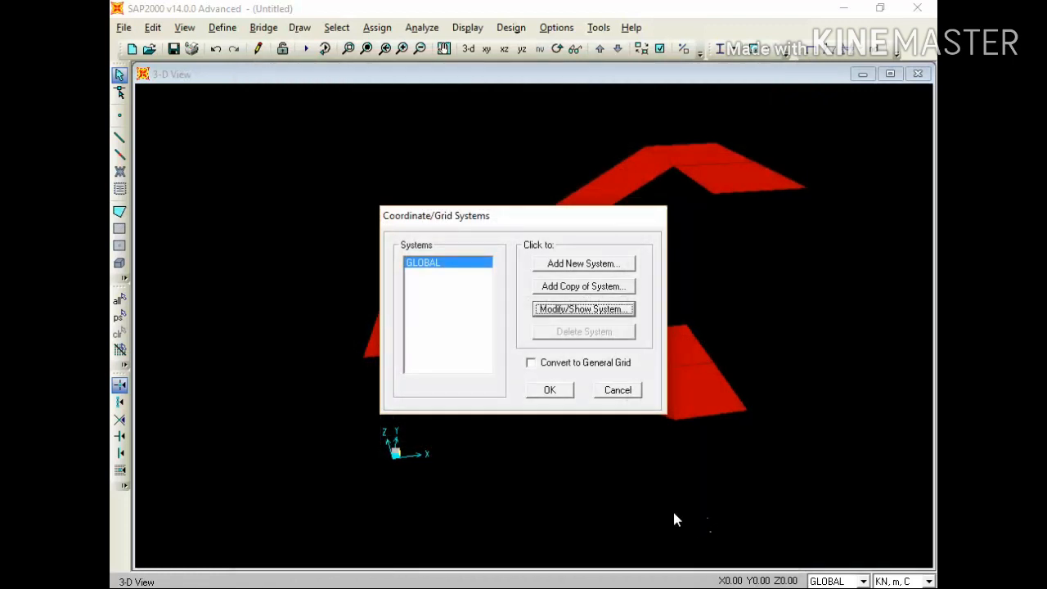
pyautogui.click(550, 390)
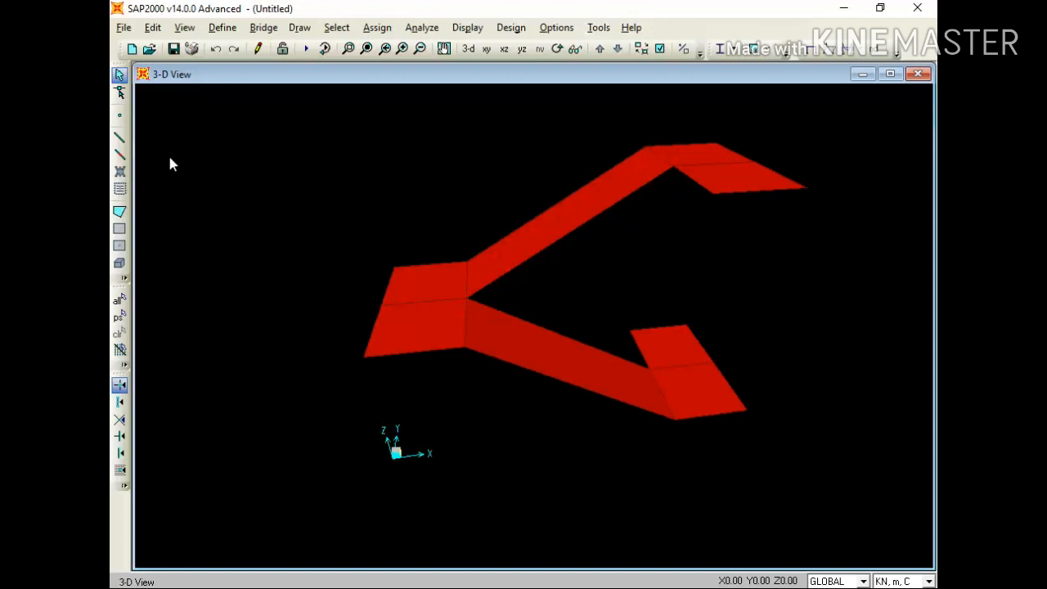
# Examine the staircase's two flights and its landings from all sides by rotating the 3-D model.
pyautogui.hotkey('ctrl', 'Up')
pyautogui.hotkey('ctrl', 'Up')
pyautogui.hotkey('ctrl', 'Up')
pyautogui.hotkey('ctrl', 'Up')
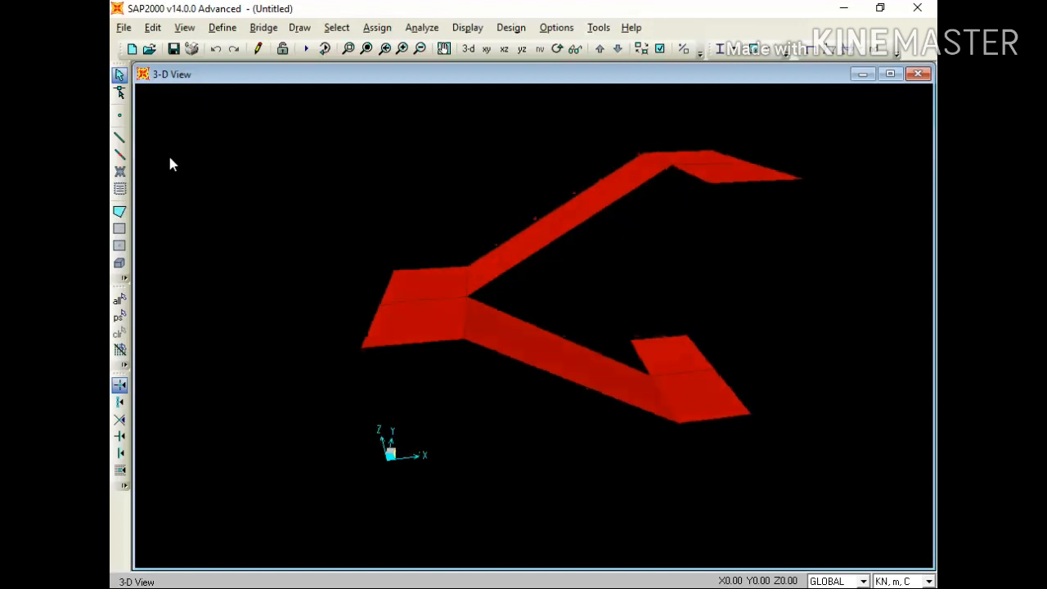
pyautogui.hotkey('ctrl', 'Left')
pyautogui.hotkey('ctrl', 'Left')
pyautogui.hotkey('ctrl', 'Left')
pyautogui.hotkey('ctrl', 'Left')
pyautogui.hotkey('ctrl', 'Left')
pyautogui.hotkey('ctrl', 'Left')
pyautogui.hotkey('ctrl', 'Left')
pyautogui.hotkey('ctrl', 'Left')
pyautogui.hotkey('ctrl', 'Left')
pyautogui.hotkey('ctrl', 'Left')
pyautogui.hotkey('ctrl', 'Left')
pyautogui.hotkey('ctrl', 'Left')
pyautogui.hotkey('ctrl', 'Left')
pyautogui.hotkey('ctrl', 'Left')
pyautogui.hotkey('ctrl', 'Left')
pyautogui.hotkey('ctrl', 'Left')
pyautogui.hotkey('ctrl', 'Left')
pyautogui.hotkey('ctrl', 'Left')
pyautogui.hotkey('ctrl', 'Left')
pyautogui.hotkey('ctrl', 'Left')
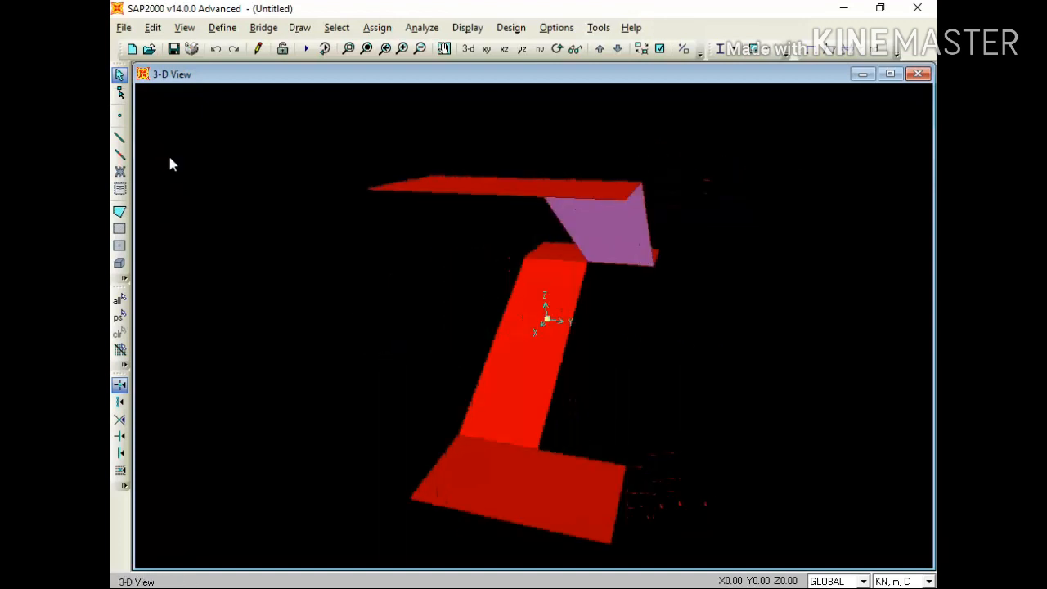
pyautogui.hotkey('ctrl', 'Left')
pyautogui.hotkey('ctrl', 'Left')
pyautogui.hotkey('ctrl', 'Left')
pyautogui.hotkey('ctrl', 'Left')
pyautogui.hotkey('ctrl', 'Left')
pyautogui.hotkey('ctrl', 'Left')
pyautogui.hotkey('ctrl', 'Left')
pyautogui.hotkey('ctrl', 'Left')
pyautogui.hotkey('ctrl', 'Left')
pyautogui.hotkey('ctrl', 'Left')
pyautogui.hotkey('ctrl', 'Left')
pyautogui.hotkey('ctrl', 'Left')
pyautogui.hotkey('ctrl', 'Left')
pyautogui.hotkey('ctrl', 'Left')
pyautogui.hotkey('ctrl', 'Left')
pyautogui.hotkey('ctrl', 'Left')
pyautogui.hotkey('ctrl', 'Left')
pyautogui.hotkey('ctrl', 'Left')
pyautogui.hotkey('ctrl', 'Left')
pyautogui.hotkey('ctrl', 'Left')
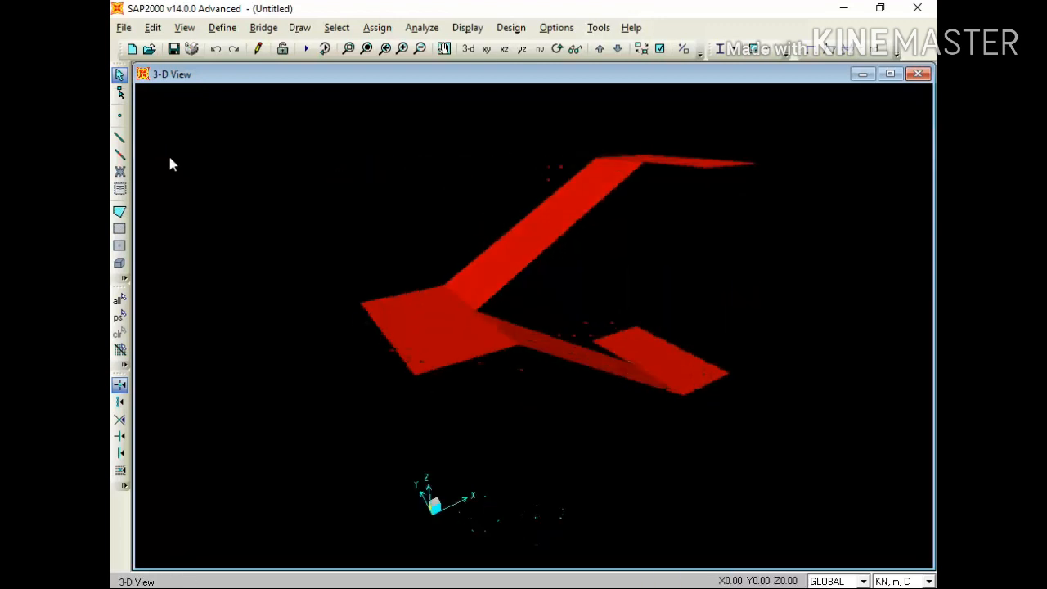
pyautogui.hotkey('ctrl', 'Left')
pyautogui.hotkey('ctrl', 'Left')
pyautogui.hotkey('ctrl', 'Left')
pyautogui.hotkey('ctrl', 'Left')
pyautogui.hotkey('ctrl', 'Left')
pyautogui.hotkey('ctrl', 'Left')
pyautogui.hotkey('ctrl', 'Left')
pyautogui.hotkey('ctrl', 'Left')
pyautogui.hotkey('ctrl', 'Left')
pyautogui.hotkey('ctrl', 'Left')
pyautogui.hotkey('ctrl', 'Left')
pyautogui.hotkey('ctrl', 'Left')
pyautogui.hotkey('ctrl', 'Left')
pyautogui.hotkey('ctrl', 'Left')
pyautogui.hotkey('ctrl', 'Left')
pyautogui.hotkey('ctrl', 'Left')
pyautogui.hotkey('ctrl', 'Left')
pyautogui.hotkey('ctrl', 'Left')
pyautogui.hotkey('ctrl', 'Left')
pyautogui.hotkey('ctrl', 'Left')
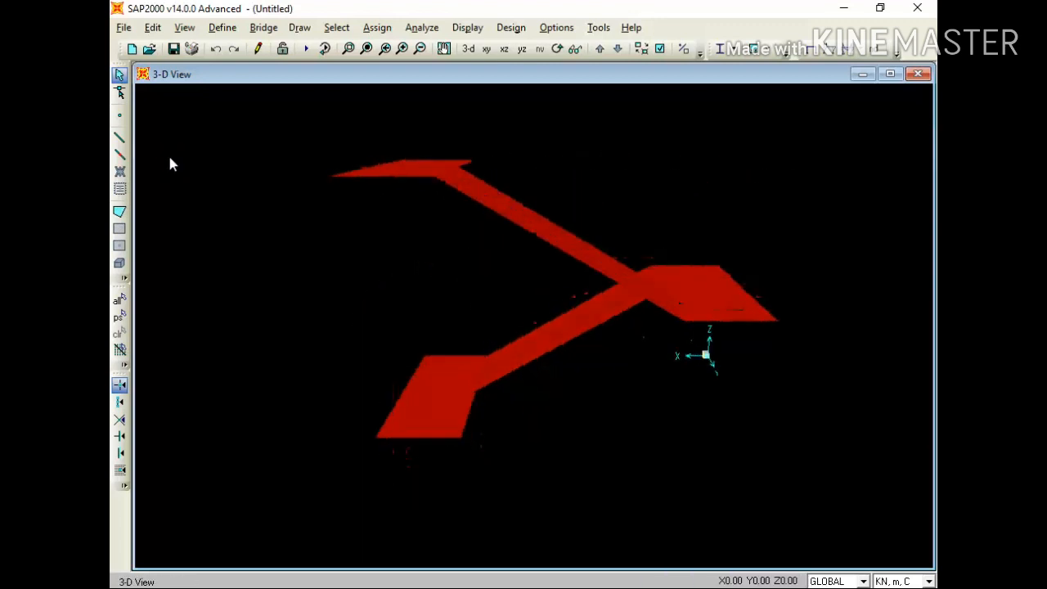
pyautogui.hotkey('ctrl', 'Left')
pyautogui.hotkey('ctrl', 'Left')
pyautogui.hotkey('ctrl', 'Left')
pyautogui.hotkey('ctrl', 'Left')
pyautogui.hotkey('ctrl', 'Left')
pyautogui.hotkey('ctrl', 'Left')
pyautogui.hotkey('ctrl', 'Left')
pyautogui.hotkey('ctrl', 'Left')
pyautogui.hotkey('ctrl', 'Left')
pyautogui.hotkey('ctrl', 'Left')
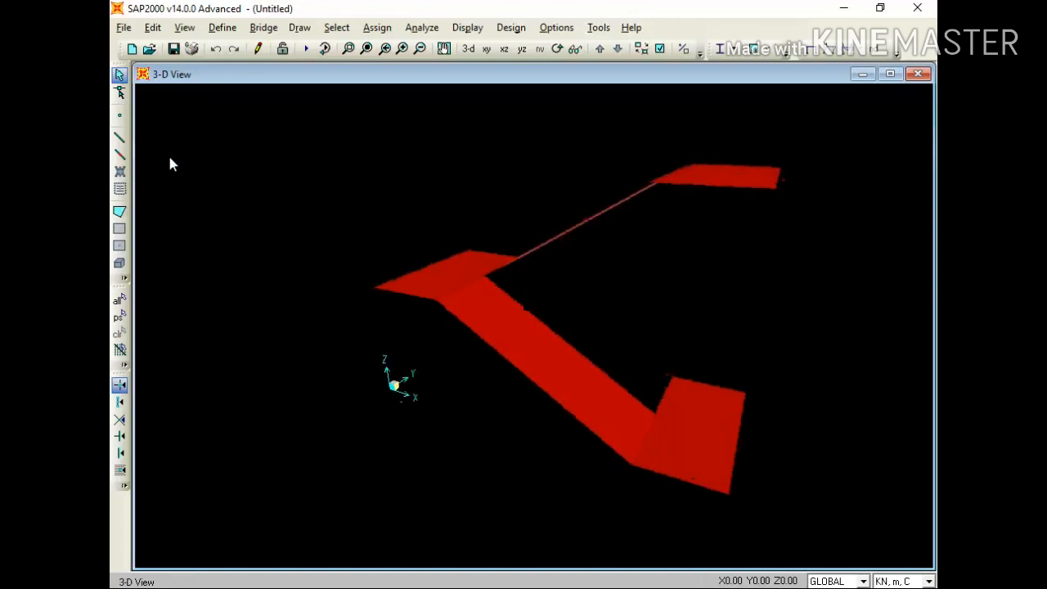
pyautogui.hotkey('ctrl', 'Left')
pyautogui.hotkey('ctrl', 'Left')
pyautogui.hotkey('ctrl', 'Left')
pyautogui.hotkey('ctrl', 'Left')
pyautogui.hotkey('ctrl', 'Left')
pyautogui.hotkey('ctrl', 'Left')
pyautogui.hotkey('ctrl', 'Left')
pyautogui.hotkey('ctrl', 'Left')
pyautogui.hotkey('ctrl', 'Left')
pyautogui.hotkey('ctrl', 'Left')
pyautogui.hotkey('ctrl', 'Left')
pyautogui.hotkey('ctrl', 'Left')
pyautogui.hotkey('ctrl', 'Left')
pyautogui.hotkey('ctrl', 'Left')
pyautogui.hotkey('ctrl', 'Left')
pyautogui.hotkey('ctrl', 'Left')
pyautogui.hotkey('ctrl', 'Left')
pyautogui.hotkey('ctrl', 'Left')
pyautogui.hotkey('ctrl', 'Left')
pyautogui.hotkey('ctrl', 'Left')
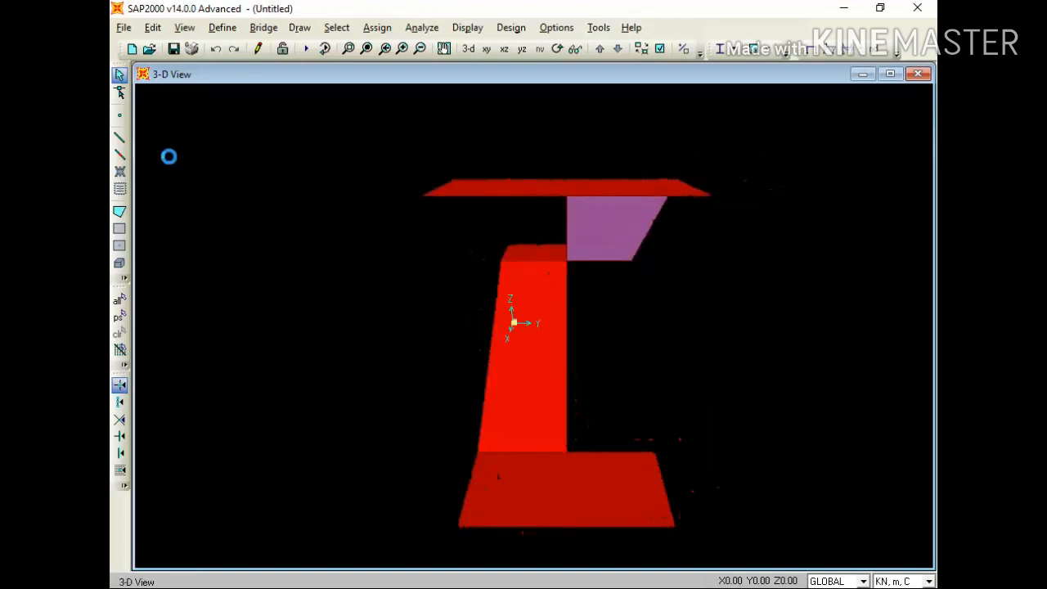
pyautogui.hotkey('ctrl', 'Left')
pyautogui.hotkey('ctrl', 'Left')
pyautogui.hotkey('ctrl', 'Left')
pyautogui.hotkey('ctrl', 'Left')
pyautogui.hotkey('ctrl', 'Left')
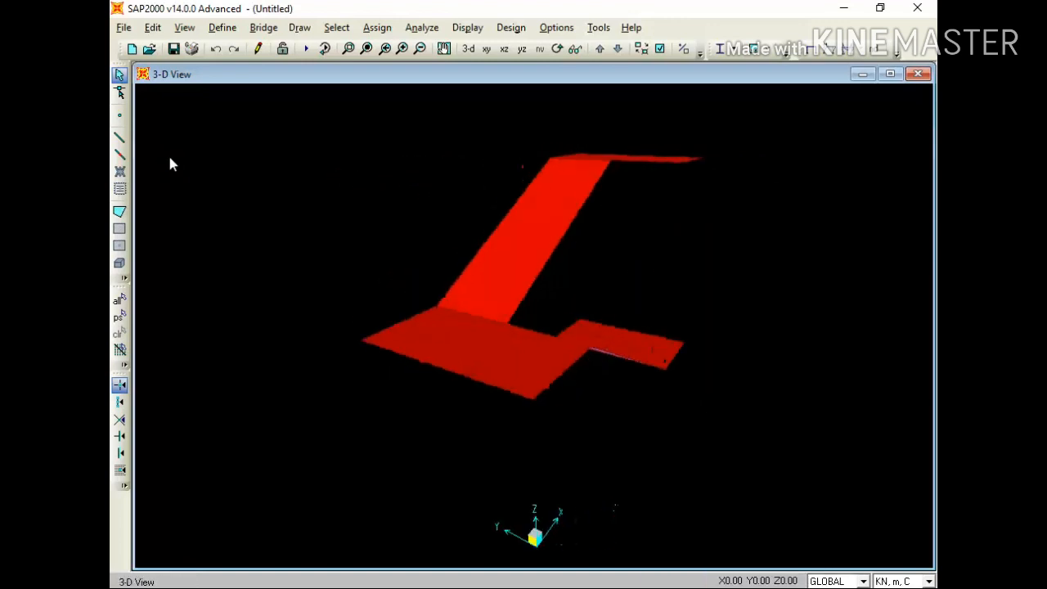
pyautogui.hotkey('ctrl', 'Left')
pyautogui.hotkey('ctrl', 'Left')
pyautogui.hotkey('ctrl', 'Left')
pyautogui.hotkey('ctrl', 'Left')
pyautogui.hotkey('ctrl', 'Left')
pyautogui.hotkey('ctrl', 'Left')
pyautogui.hotkey('ctrl', 'Left')
pyautogui.hotkey('ctrl', 'Left')
pyautogui.hotkey('ctrl', 'Left')
pyautogui.hotkey('ctrl', 'Left')
pyautogui.hotkey('ctrl', 'Left')
pyautogui.hotkey('ctrl', 'Left')
pyautogui.hotkey('ctrl', 'Left')
pyautogui.hotkey('ctrl', 'Left')
pyautogui.hotkey('ctrl', 'Left')
pyautogui.hotkey('ctrl', 'Left')
pyautogui.hotkey('ctrl', 'Left')
pyautogui.hotkey('ctrl', 'Left')
pyautogui.hotkey('ctrl', 'Left')
pyautogui.hotkey('ctrl', 'Left')
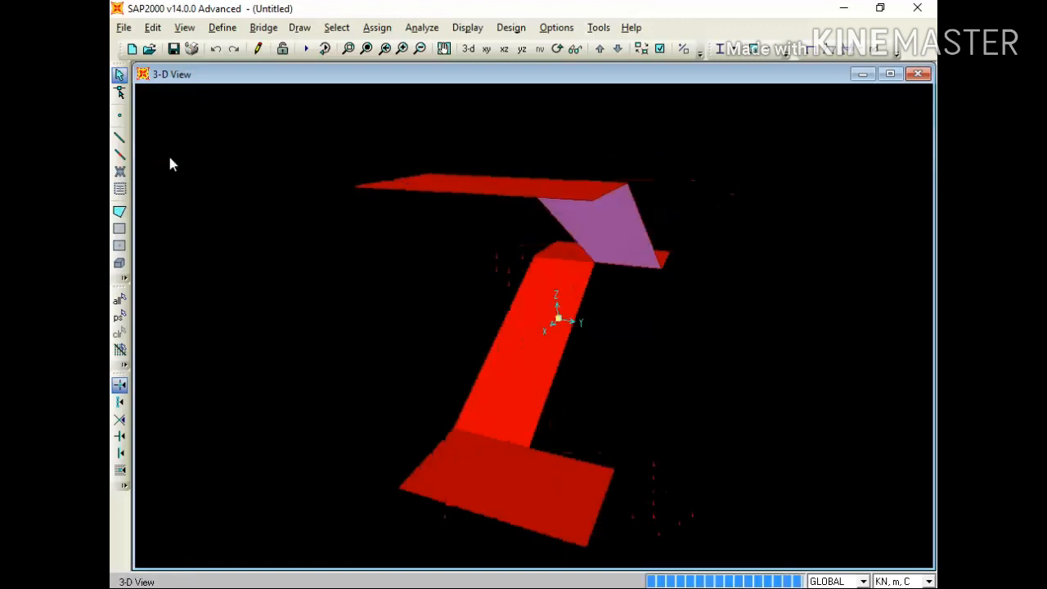
# Examine the staircase without grid lines through repeated full turns and from a higher viewpoint.
pyautogui.hotkey('ctrl', 'Left')
pyautogui.hotkey('ctrl', 'Left')
pyautogui.hotkey('ctrl', 'Left')
pyautogui.hotkey('ctrl', 'Left')
pyautogui.hotkey('ctrl', 'Left')
pyautogui.hotkey('ctrl', 'Left')
pyautogui.hotkey('ctrl', 'Left')
pyautogui.hotkey('ctrl', 'Left')
pyautogui.hotkey('ctrl', 'Left')
pyautogui.hotkey('ctrl', 'Left')
pyautogui.hotkey('ctrl', 'Left')
pyautogui.hotkey('ctrl', 'Left')
pyautogui.hotkey('ctrl', 'Left')
pyautogui.hotkey('ctrl', 'Left')
pyautogui.hotkey('ctrl', 'Left')
pyautogui.hotkey('ctrl', 'Left')
pyautogui.hotkey('ctrl', 'Left')
pyautogui.hotkey('ctrl', 'Left')
pyautogui.hotkey('ctrl', 'Left')
pyautogui.hotkey('ctrl', 'Left')
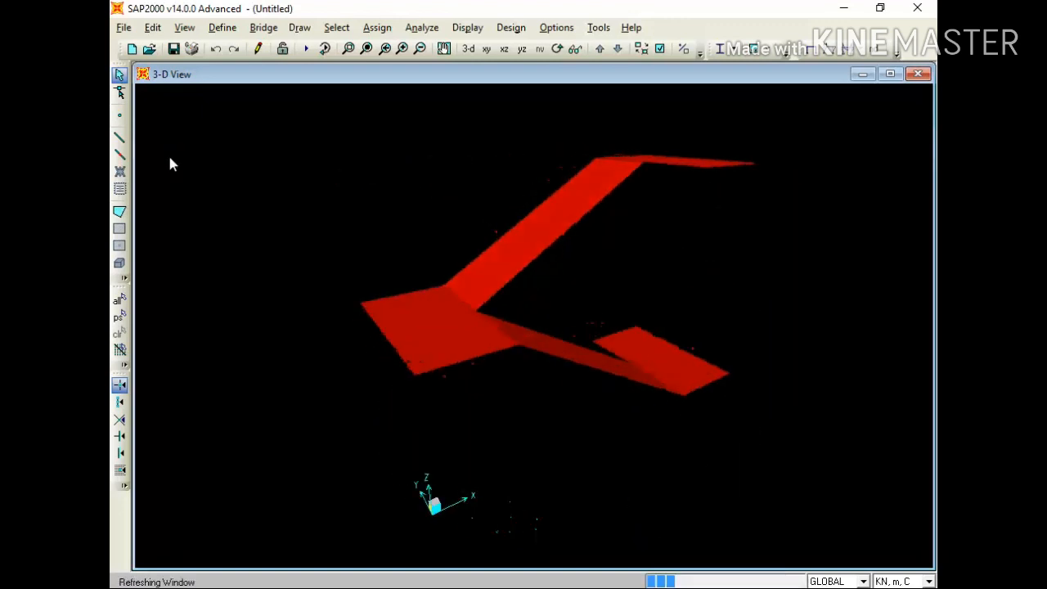
pyautogui.hotkey('ctrl', 'Left')
pyautogui.hotkey('ctrl', 'Left')
pyautogui.hotkey('ctrl', 'Left')
pyautogui.hotkey('ctrl', 'Left')
pyautogui.hotkey('ctrl', 'Left')
pyautogui.hotkey('ctrl', 'Left')
pyautogui.hotkey('ctrl', 'Left')
pyautogui.hotkey('ctrl', 'Left')
pyautogui.hotkey('ctrl', 'Left')
pyautogui.hotkey('ctrl', 'Left')
pyautogui.hotkey('ctrl', 'Left')
pyautogui.hotkey('ctrl', 'Left')
pyautogui.hotkey('ctrl', 'Left')
pyautogui.hotkey('ctrl', 'Left')
pyautogui.hotkey('ctrl', 'Left')
pyautogui.hotkey('ctrl', 'Left')
pyautogui.hotkey('ctrl', 'Left')
pyautogui.hotkey('ctrl', 'Left')
pyautogui.hotkey('ctrl', 'Left')
pyautogui.hotkey('ctrl', 'Left')
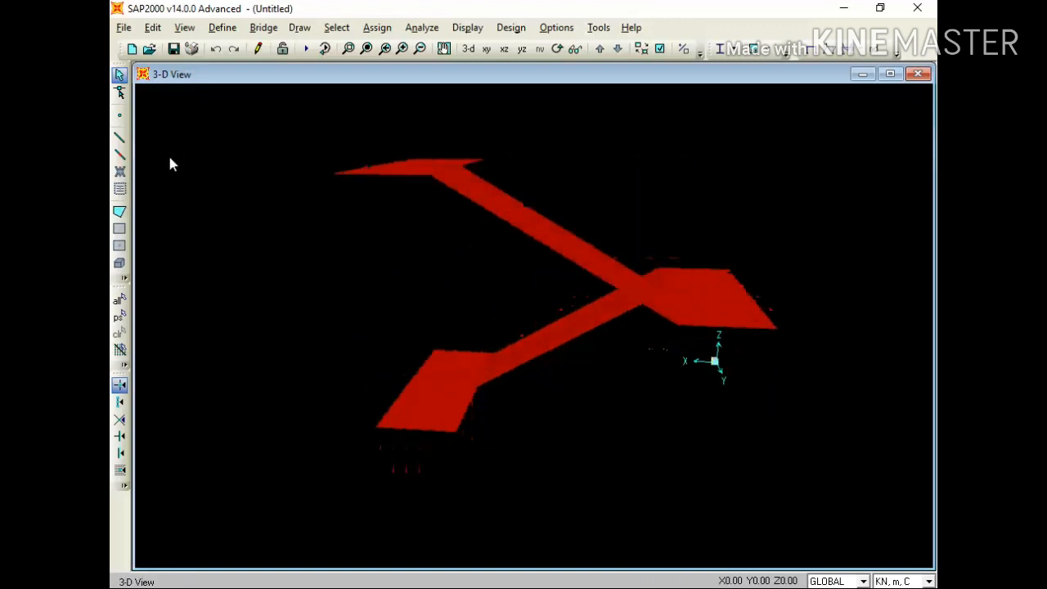
pyautogui.hotkey('ctrl', 'Left')
pyautogui.hotkey('ctrl', 'Left')
pyautogui.hotkey('ctrl', 'Left')
pyautogui.hotkey('ctrl', 'Left')
pyautogui.hotkey('ctrl', 'Left')
pyautogui.hotkey('ctrl', 'Left')
pyautogui.hotkey('ctrl', 'Left')
pyautogui.hotkey('ctrl', 'Left')
pyautogui.hotkey('ctrl', 'Left')
pyautogui.hotkey('ctrl', 'Left')
pyautogui.hotkey('ctrl', 'Left')
pyautogui.hotkey('ctrl', 'Left')
pyautogui.hotkey('ctrl', 'Left')
pyautogui.hotkey('ctrl', 'Left')
pyautogui.hotkey('ctrl', 'Left')
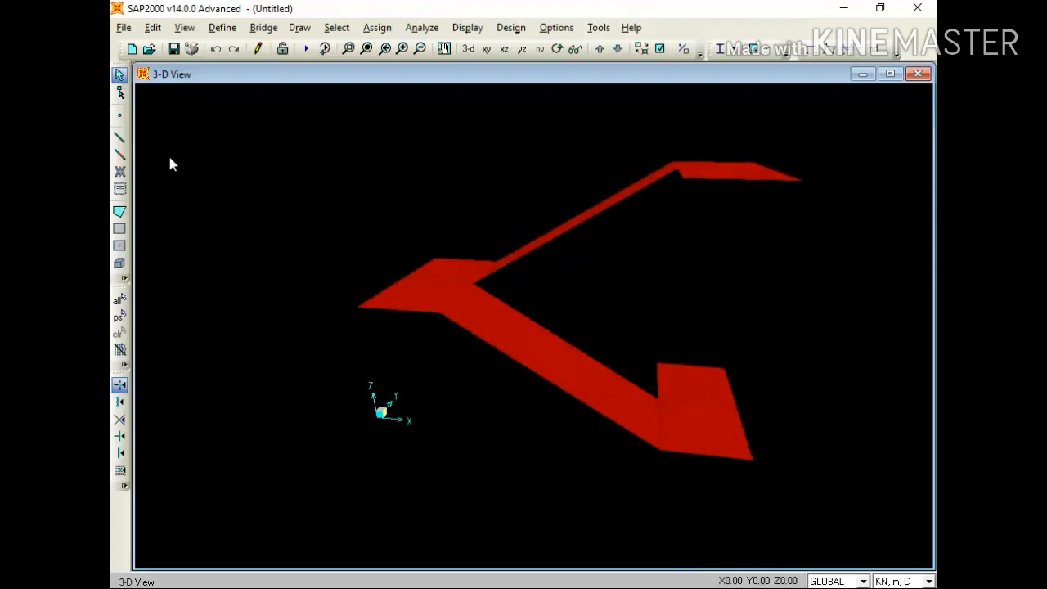
pyautogui.hotkey('ctrl', 'Down')
pyautogui.hotkey('ctrl', 'Down')
pyautogui.hotkey('ctrl', 'Left')
pyautogui.hotkey('ctrl', 'Left')
pyautogui.hotkey('ctrl', 'Left')
pyautogui.hotkey('ctrl', 'Left')
pyautogui.hotkey('ctrl', 'Left')
pyautogui.hotkey('ctrl', 'Left')
pyautogui.hotkey('ctrl', 'Left')
pyautogui.hotkey('ctrl', 'Left')
pyautogui.hotkey('ctrl', 'Left')
pyautogui.hotkey('ctrl', 'Left')
pyautogui.hotkey('ctrl', 'Left')
pyautogui.hotkey('ctrl', 'Left')
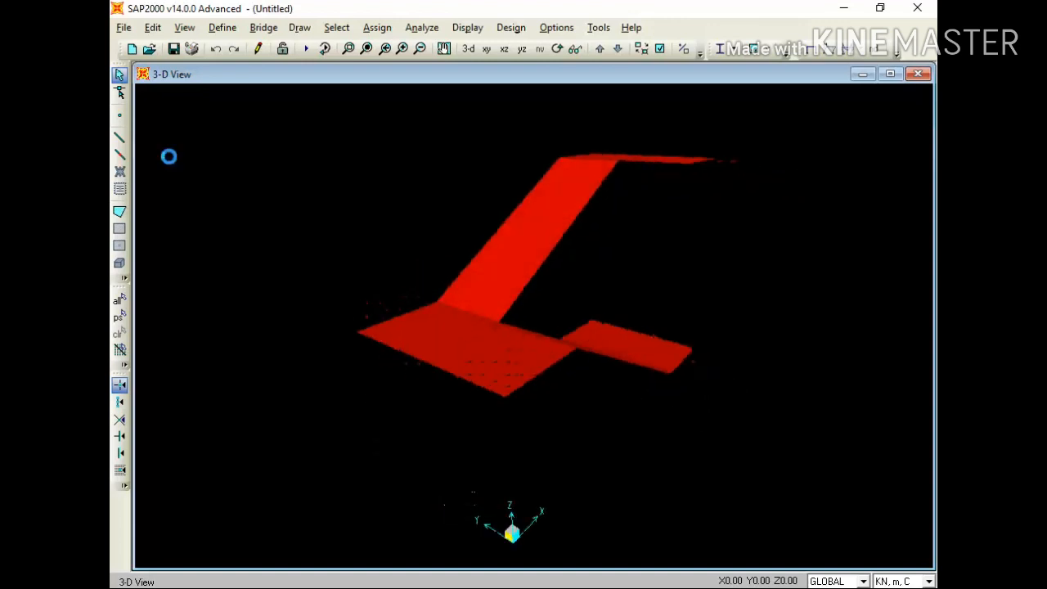
pyautogui.hotkey('ctrl', 'Left')
pyautogui.hotkey('ctrl', 'Left')
pyautogui.hotkey('ctrl', 'Left')
pyautogui.hotkey('ctrl', 'Left')
pyautogui.hotkey('ctrl', 'Left')
pyautogui.hotkey('ctrl', 'Left')
pyautogui.hotkey('ctrl', 'Left')
pyautogui.hotkey('ctrl', 'Left')
pyautogui.hotkey('ctrl', 'Left')
pyautogui.hotkey('ctrl', 'Left')
pyautogui.hotkey('ctrl', 'Left')
pyautogui.hotkey('ctrl', 'Left')
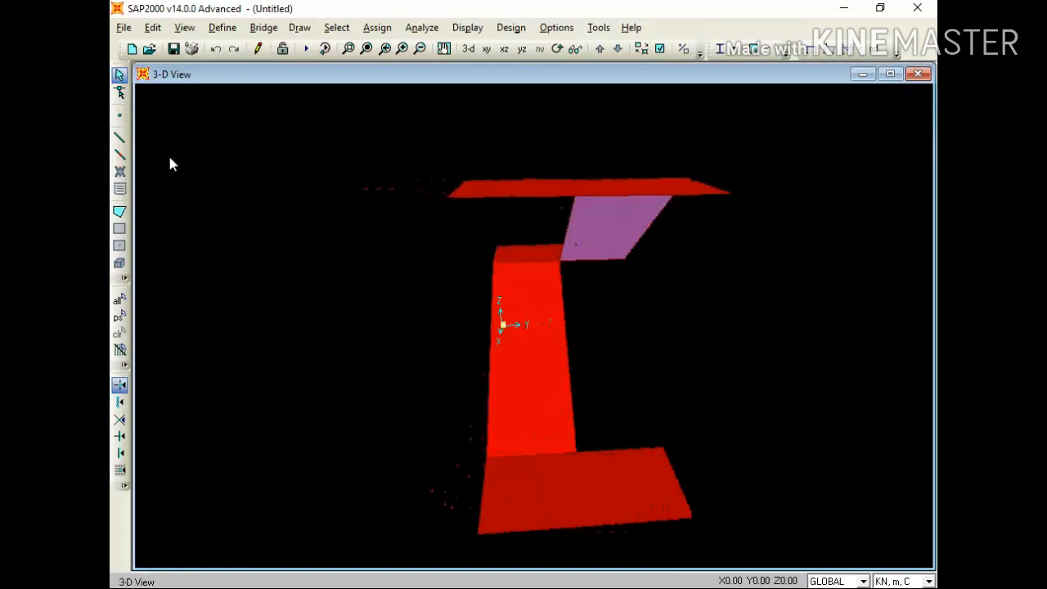
pyautogui.hotkey('ctrl', 'Left')
pyautogui.hotkey('ctrl', 'Left')
pyautogui.hotkey('ctrl', 'Left')
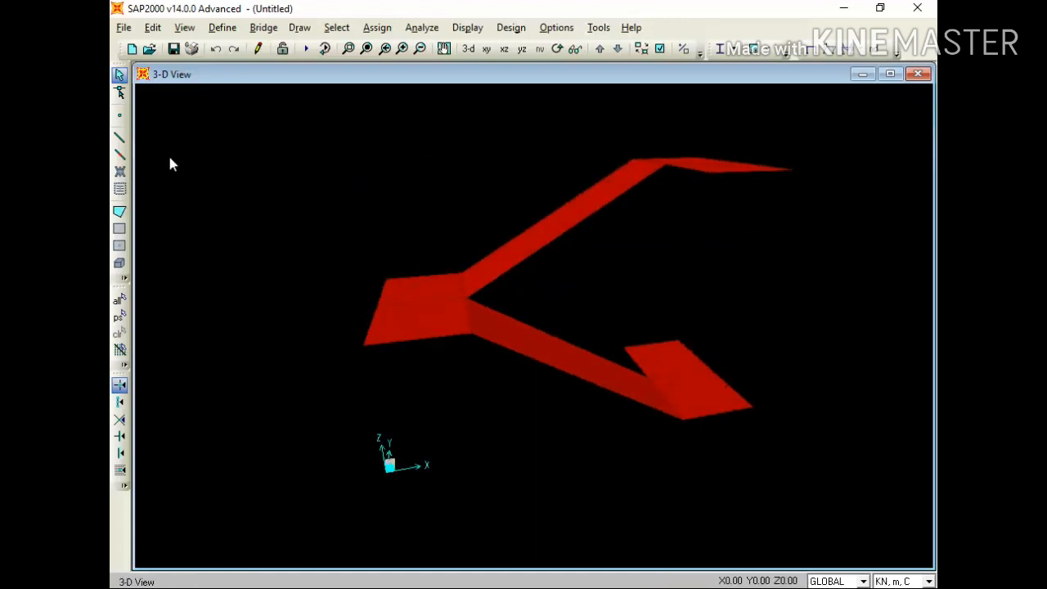
pyautogui.hotkey('ctrl', 'Left')
pyautogui.hotkey('ctrl', 'Left')
pyautogui.hotkey('ctrl', 'Left')
pyautogui.hotkey('ctrl', 'Left')
pyautogui.hotkey('ctrl', 'Left')
pyautogui.hotkey('ctrl', 'Left')
pyautogui.hotkey('ctrl', 'Left')
pyautogui.hotkey('ctrl', 'Left')
pyautogui.hotkey('ctrl', 'Left')
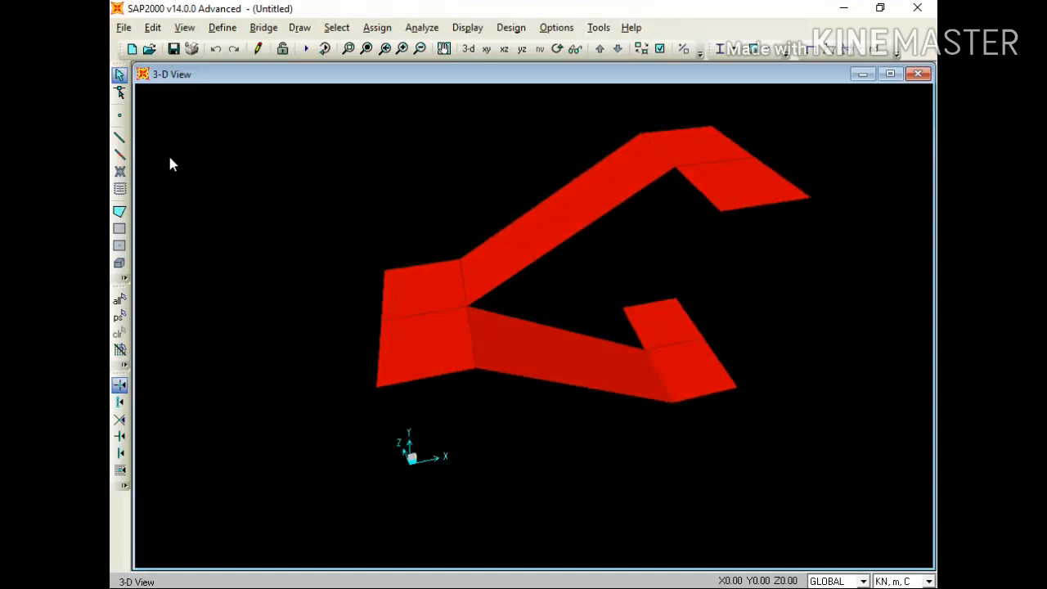
# Turn off Hide All Grid Lines in the GLOBAL grid system's data and accept the settings.
pyautogui.rightClick(252, 139)
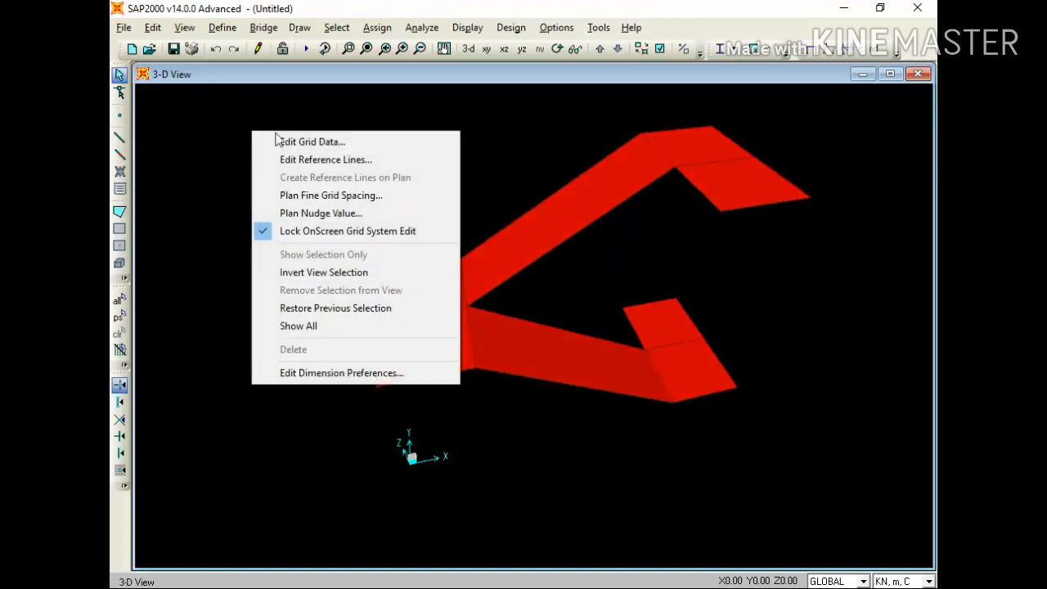
pyautogui.click(278, 140)
pyautogui.click(596, 311)
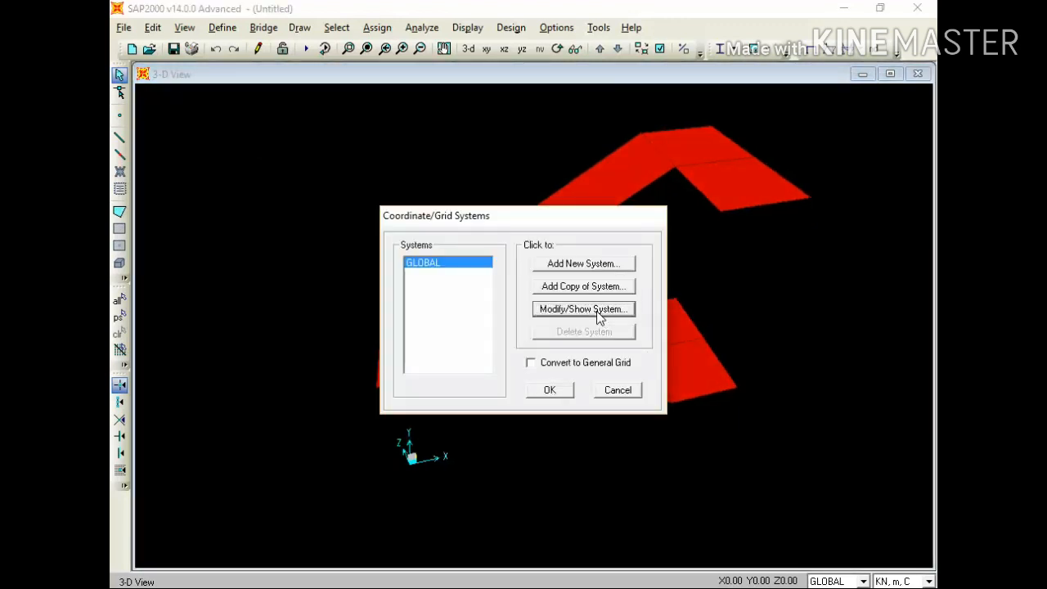
pyautogui.click(675, 345)
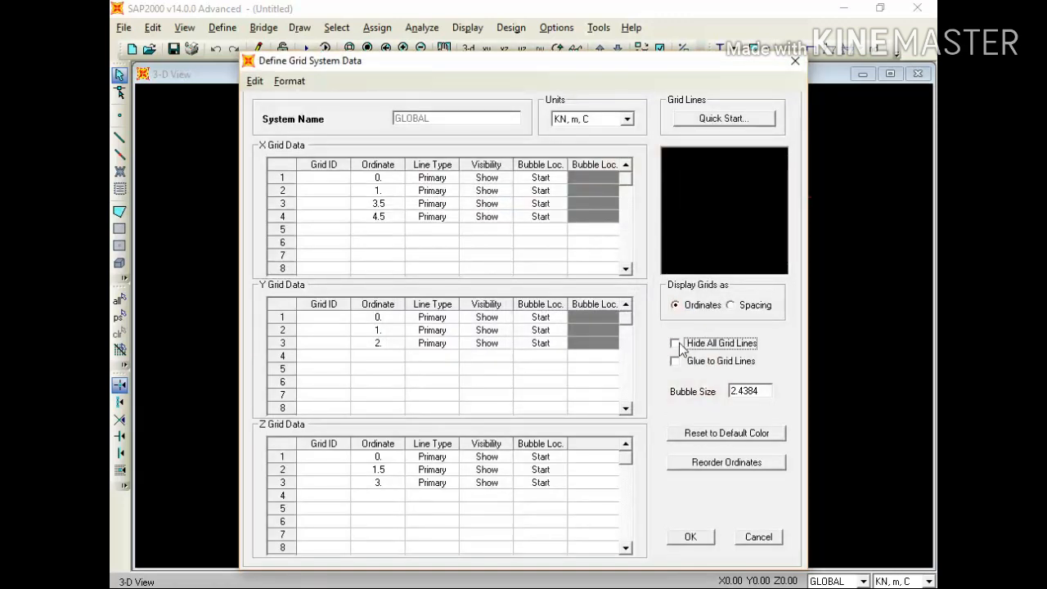
pyautogui.click(676, 344)
pyautogui.click(675, 345)
pyautogui.click(691, 537)
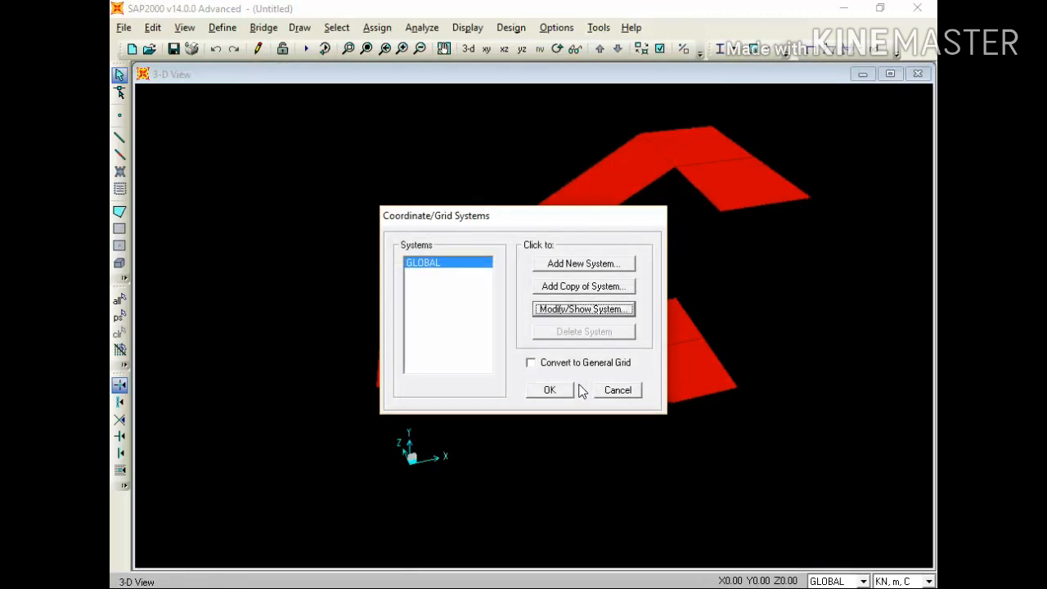
pyautogui.click(550, 390)
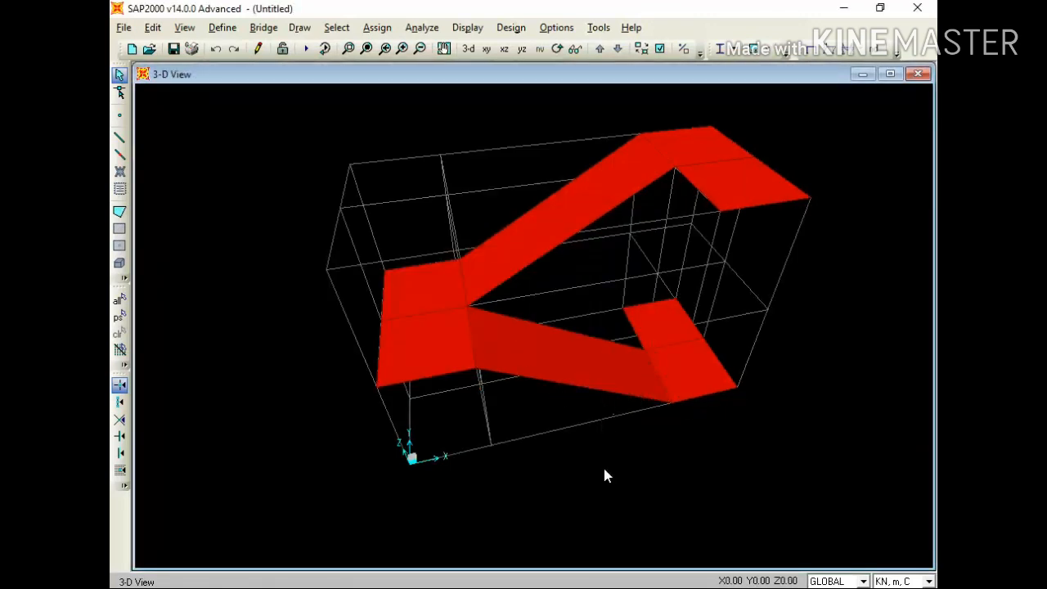
# Examine how the landings and flights sit within the grid by tilting the 3-D model vertically.
pyautogui.press('Up')
pyautogui.press('Up')
pyautogui.press('Up')
pyautogui.press('Up')
pyautogui.press('Up')
pyautogui.press('Up')
pyautogui.press('Up')
pyautogui.press('Up')
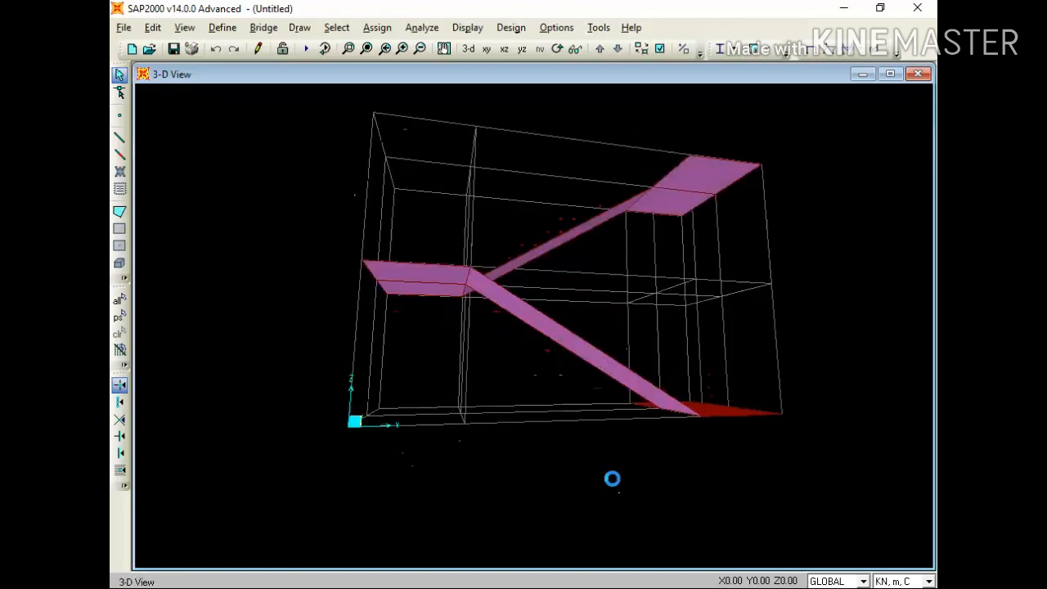
pyautogui.press('Up')
pyautogui.press('Up')
pyautogui.press('Up')
pyautogui.press('Up')
pyautogui.press('Up')
pyautogui.press('Up')
pyautogui.press('Up')
pyautogui.press('Up')
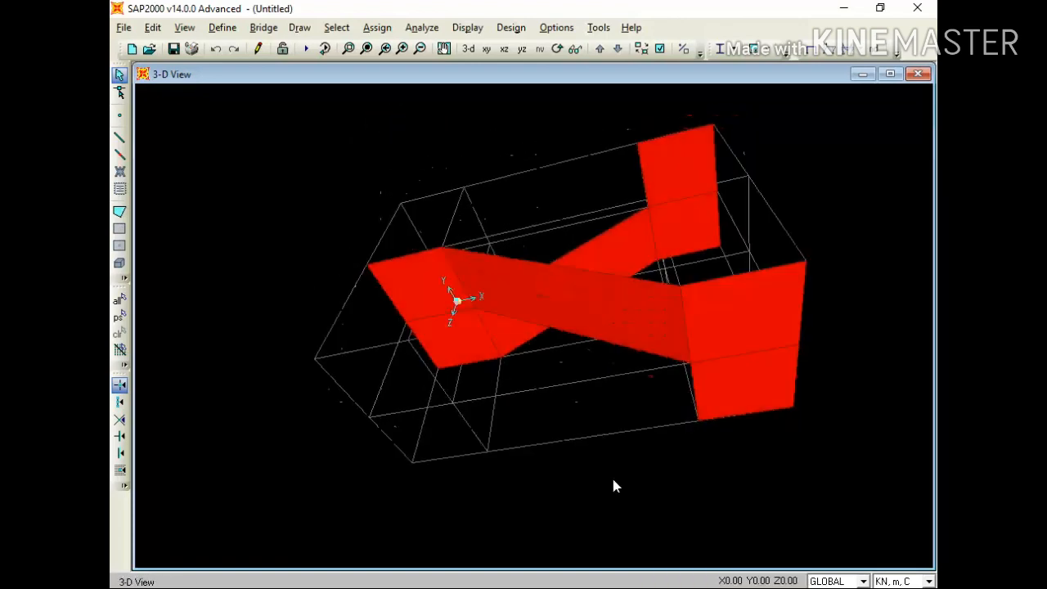
pyautogui.press('Up')
pyautogui.press('Up')
pyautogui.press('Up')
pyautogui.press('Up')
pyautogui.press('Down')
pyautogui.press('Down')
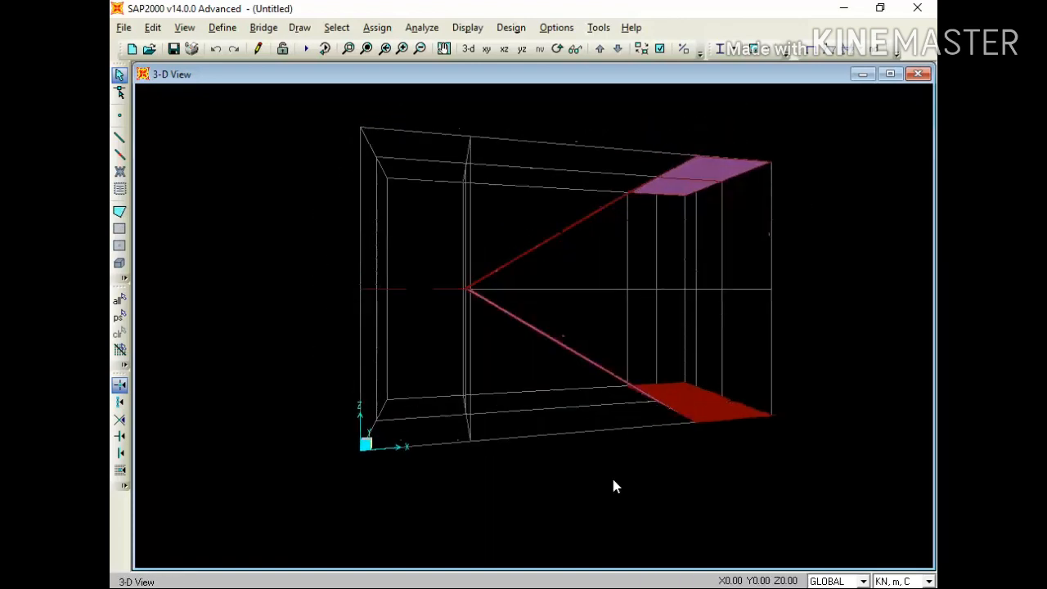
pyautogui.press('Down')
pyautogui.press('Down')
pyautogui.press('Up')
pyautogui.press('Up')
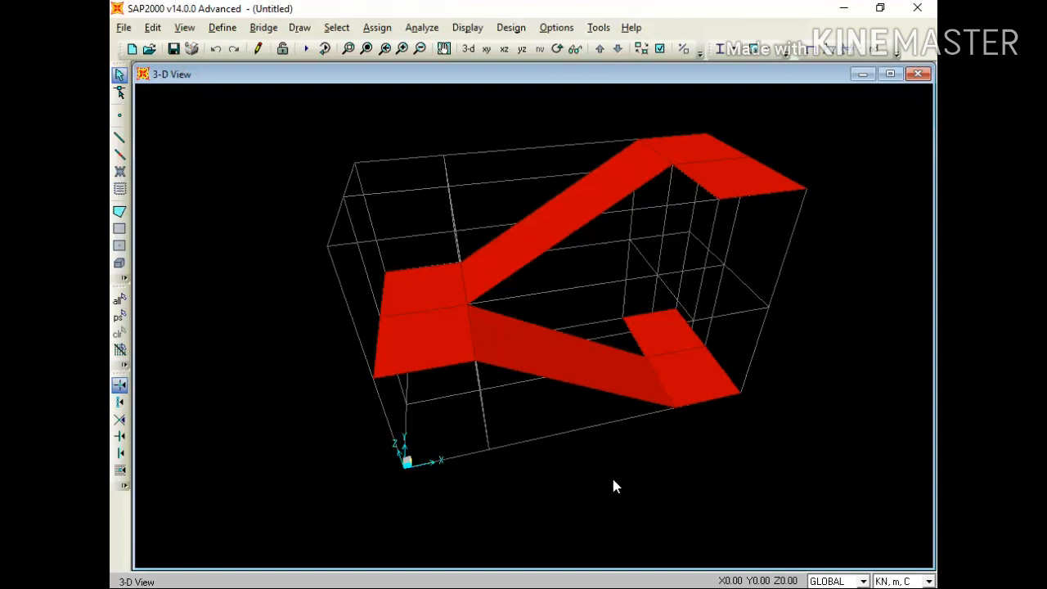
pyautogui.click(613, 480)
pyautogui.click(541, 360)
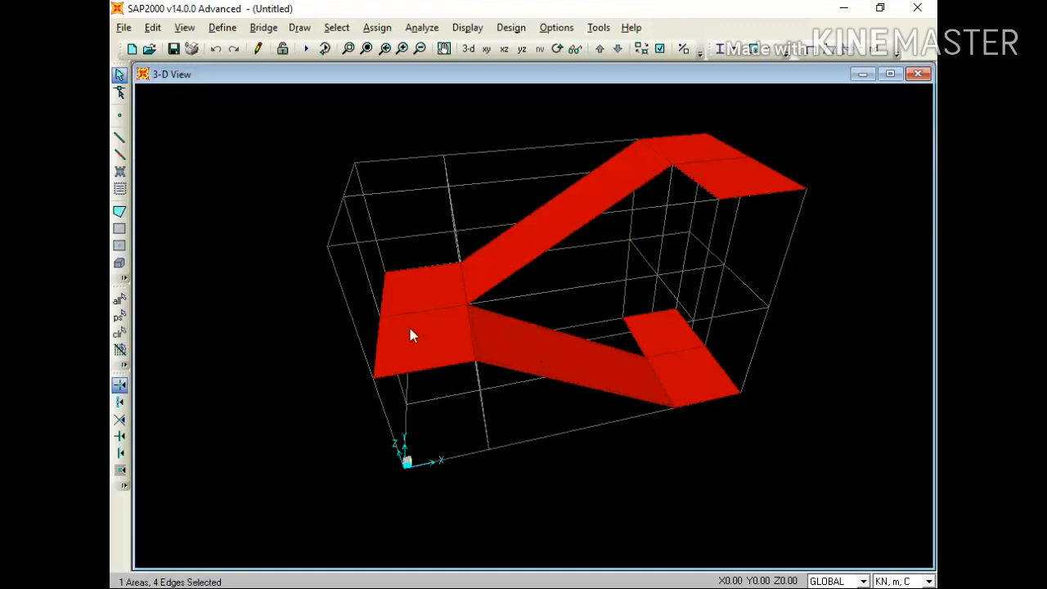
pyautogui.click(409, 331)
pyautogui.click(676, 375)
pyautogui.hotkey('ctrl', 'q')
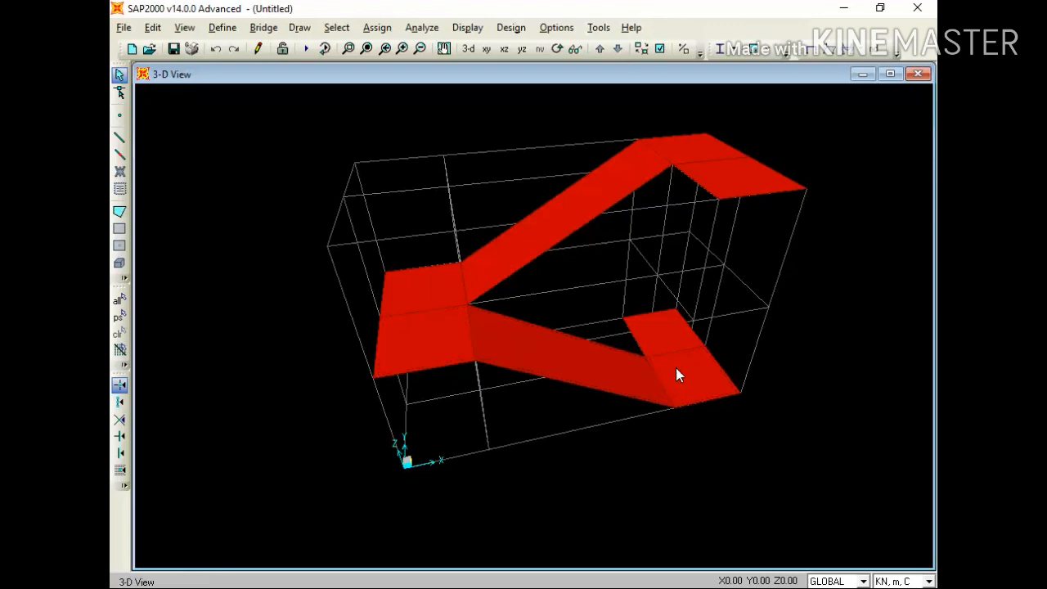
pyautogui.click(541, 360)
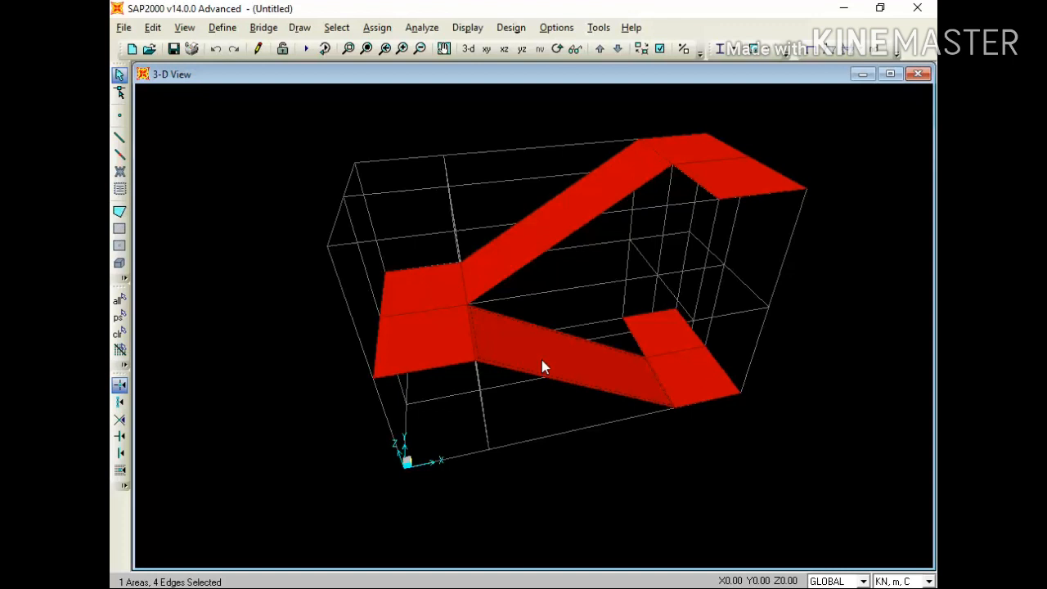
pyautogui.click(488, 336)
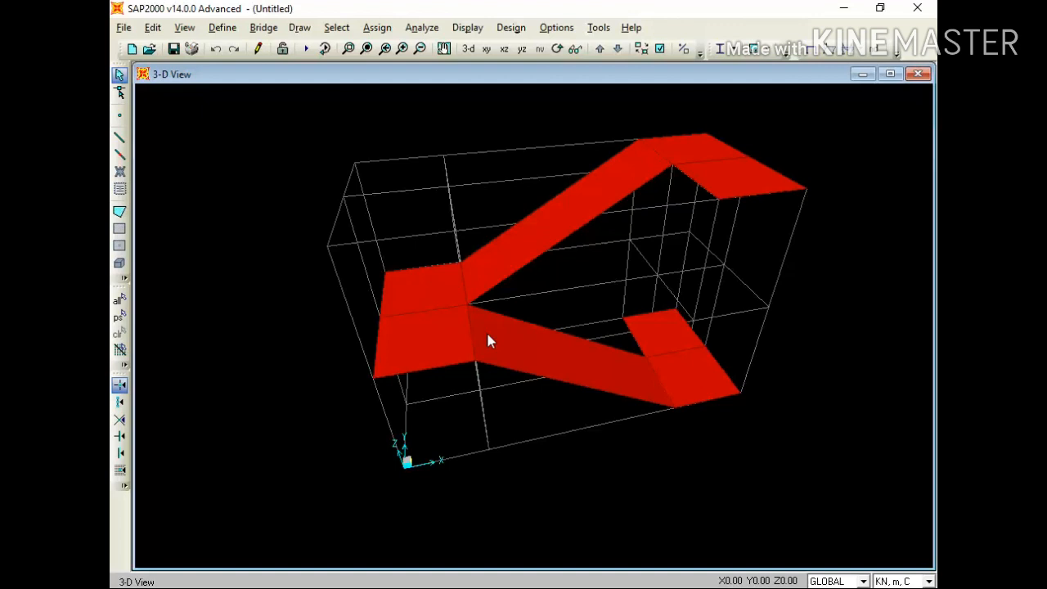
# Select all of the staircase's area objects and delete them, leaving the grid empty.
pyautogui.hotkey('ctrl', 'q')
pyautogui.press('Delete')
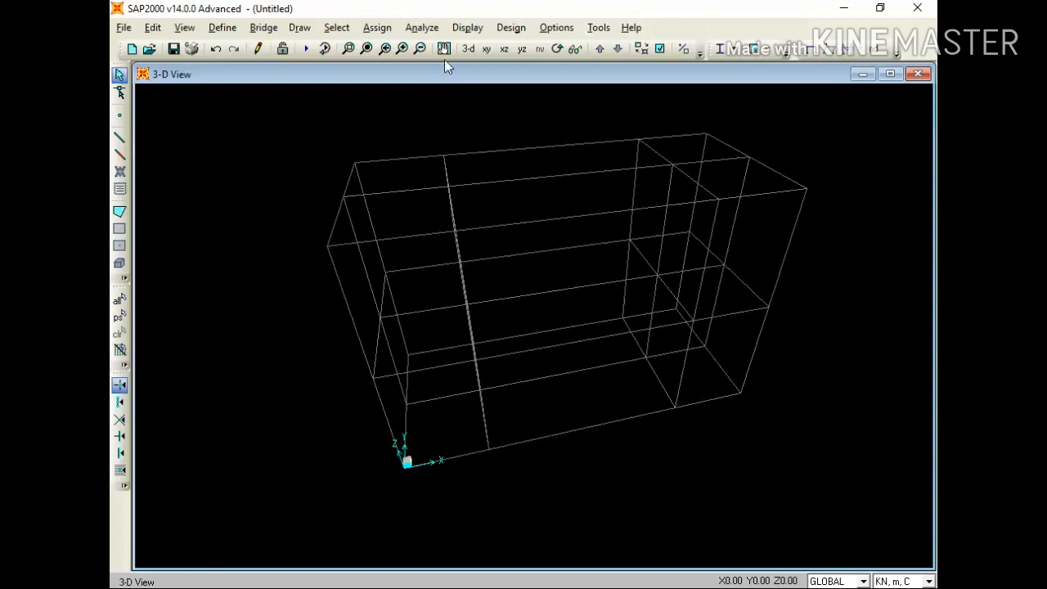
# In the X-Z plane at Y=0, draw connected FSEC1 frames from X=4.5, Z=0 through X=3.5, Z=0 and X=1, Z=1.5 to X=0, Z=1.5.
pyautogui.click(504, 49)
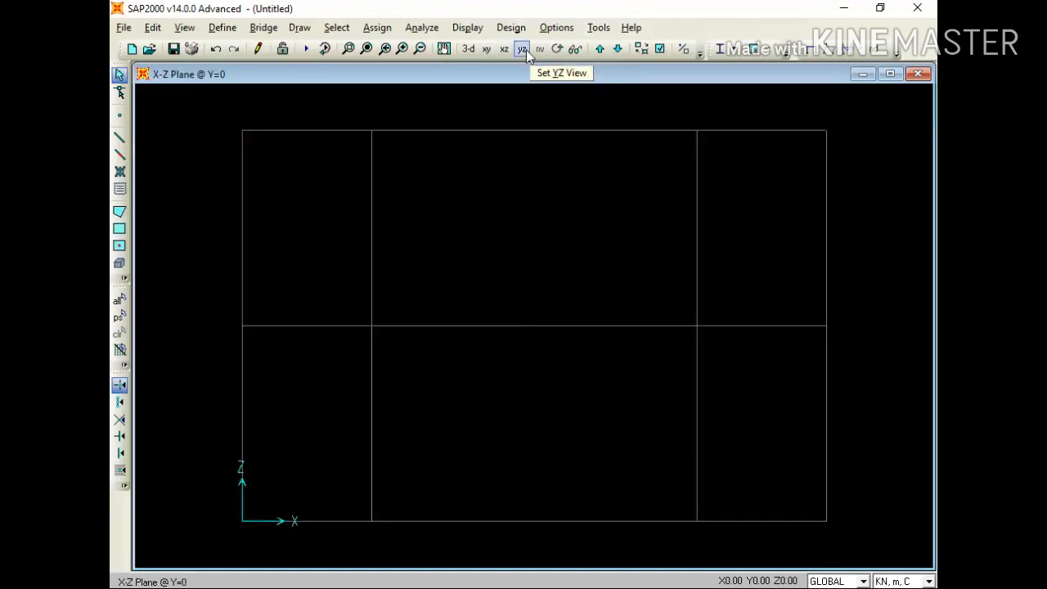
pyautogui.click(522, 49)
pyautogui.click(505, 50)
pyautogui.click(120, 137)
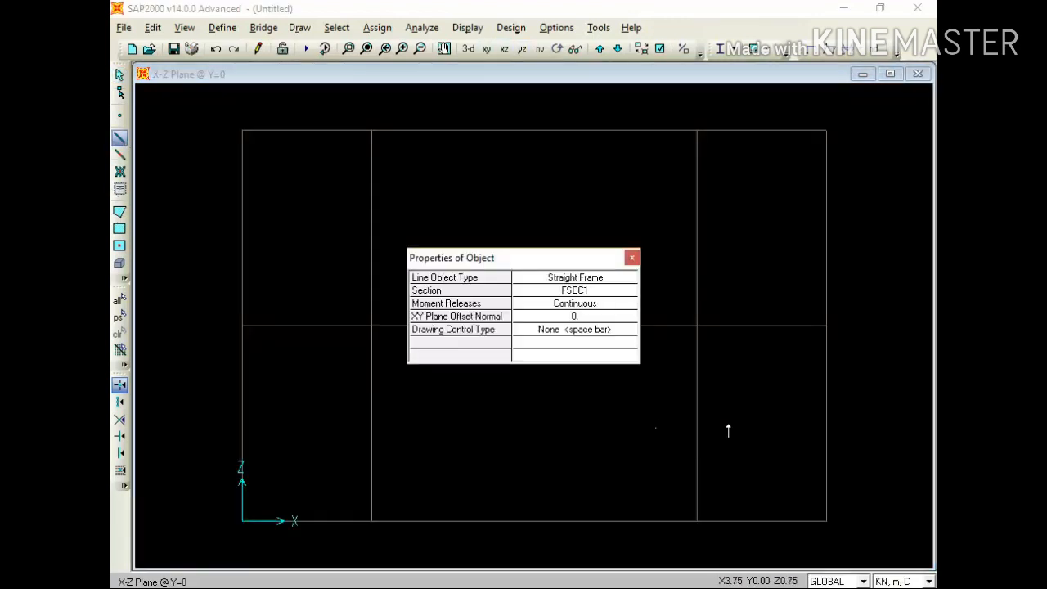
pyautogui.click(632, 257)
pyautogui.click(825, 521)
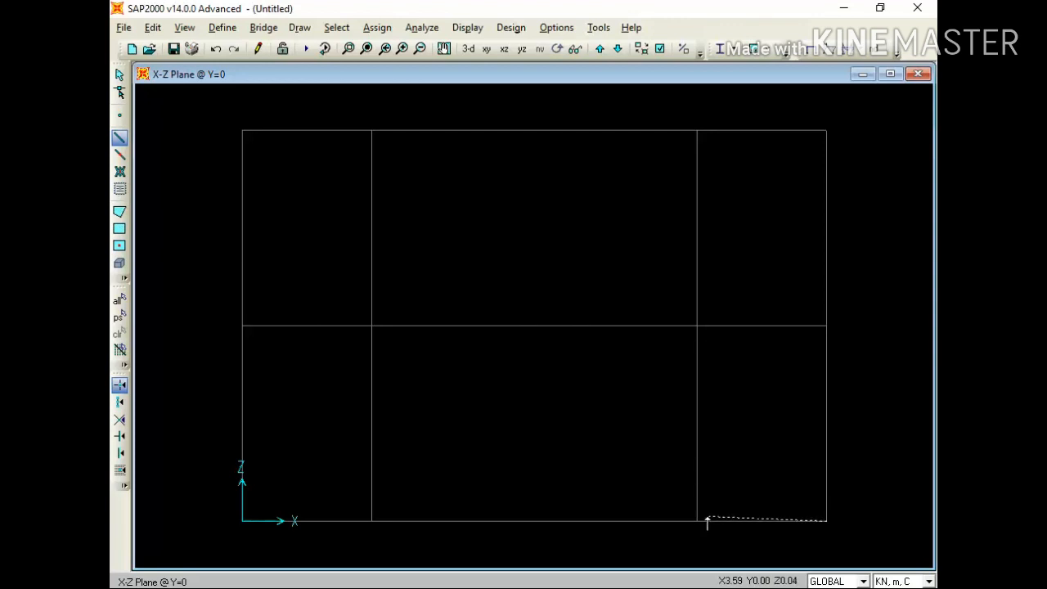
pyautogui.click(696, 521)
pyautogui.click(372, 326)
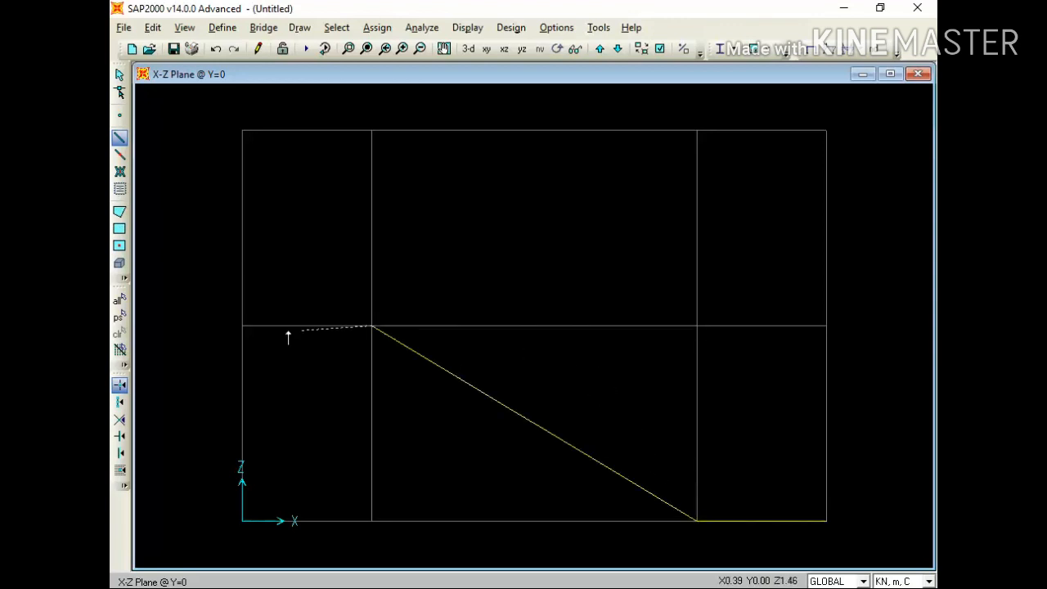
pyautogui.click(242, 326)
pyautogui.press('Escape')
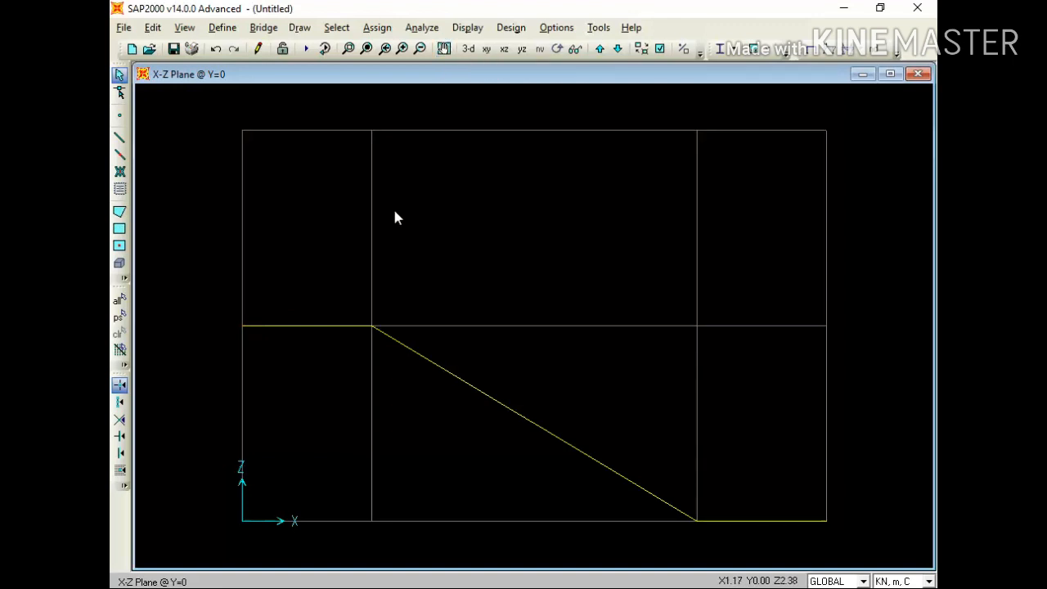
# In the 3-D view, extrude the three frame lines linearly into ASEC1 areas with dy 1 and number 1, deleting the source objects.
pyautogui.click(468, 49)
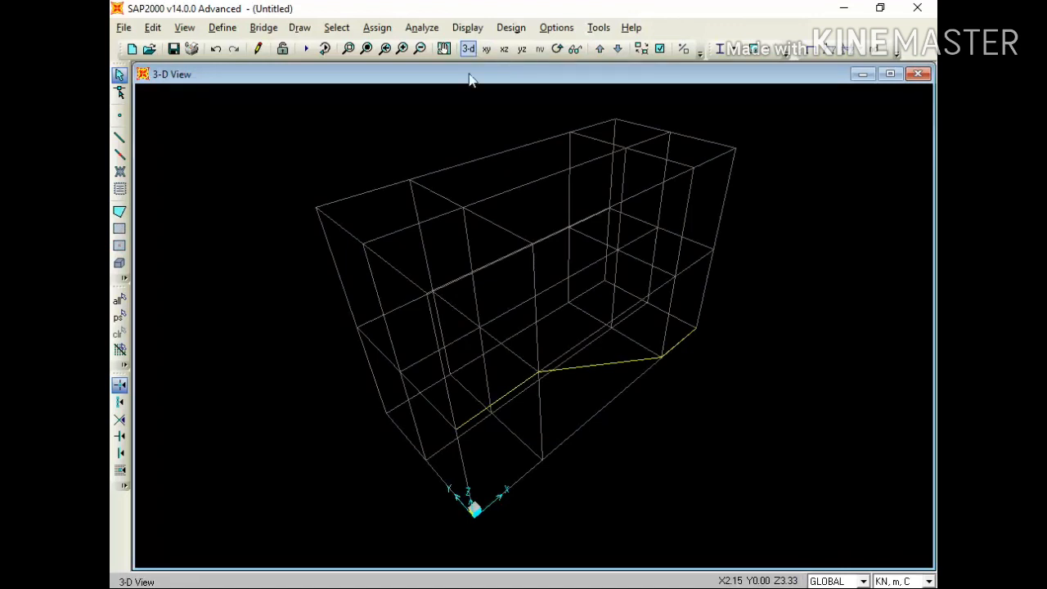
pyautogui.press('Down')
pyautogui.press('Down')
pyautogui.press('Down')
pyautogui.press('Down')
pyautogui.press('Down')
pyautogui.press('Down')
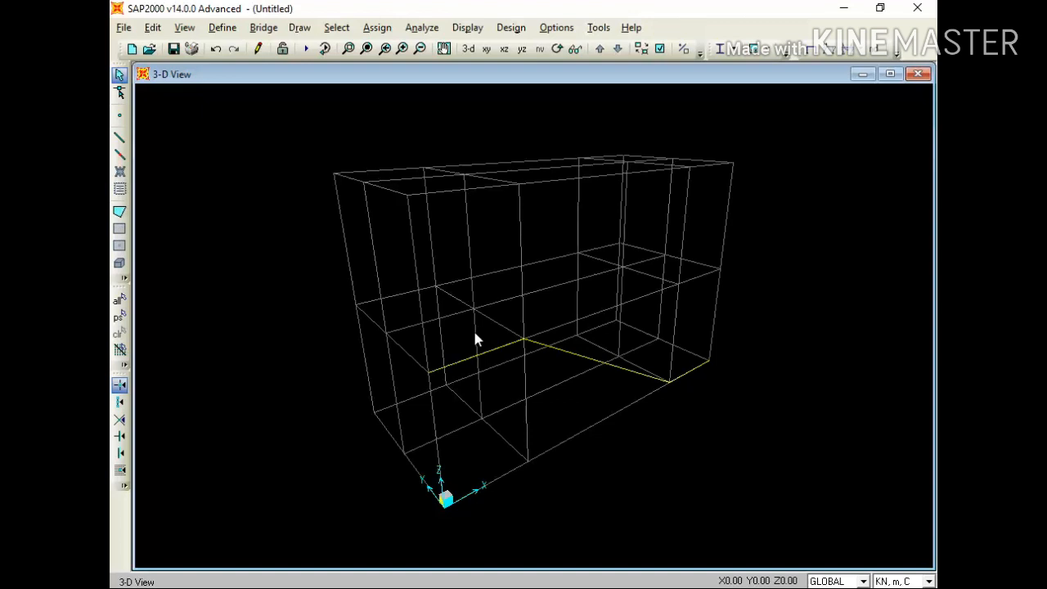
pyautogui.moveTo(396, 343); pyautogui.dragTo(777, 462)
pyautogui.moveTo(714, 483); pyautogui.dragTo(315, 273)
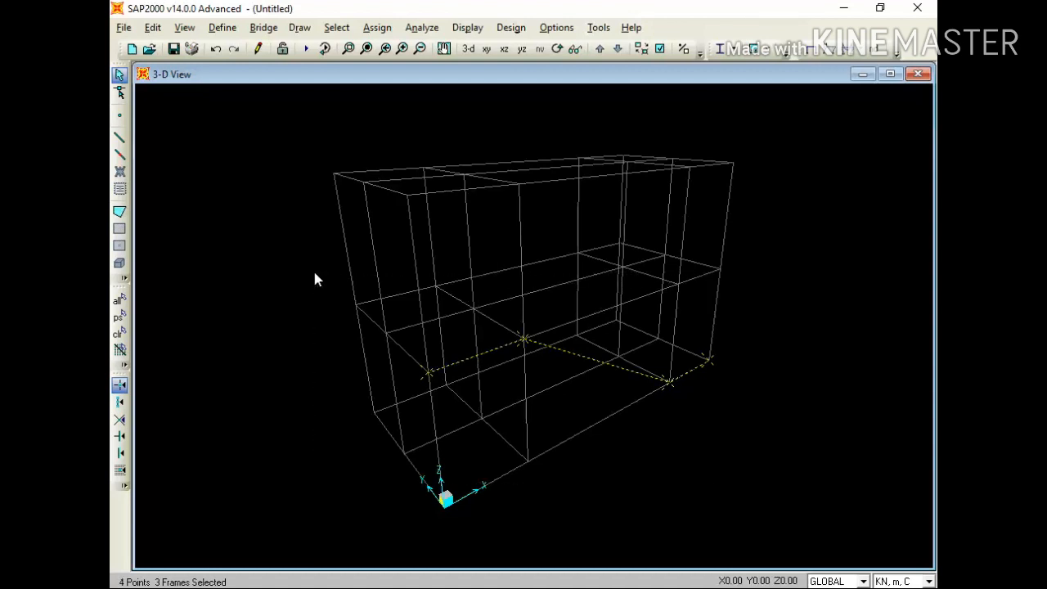
pyautogui.click(152, 27)
pyautogui.moveTo(230, 245)
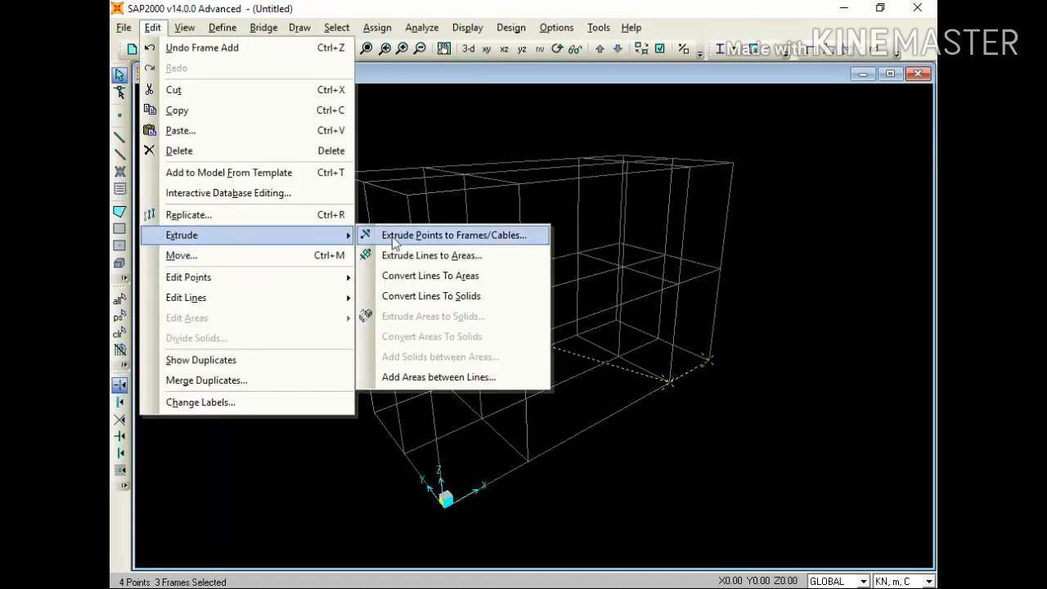
pyautogui.click(443, 256)
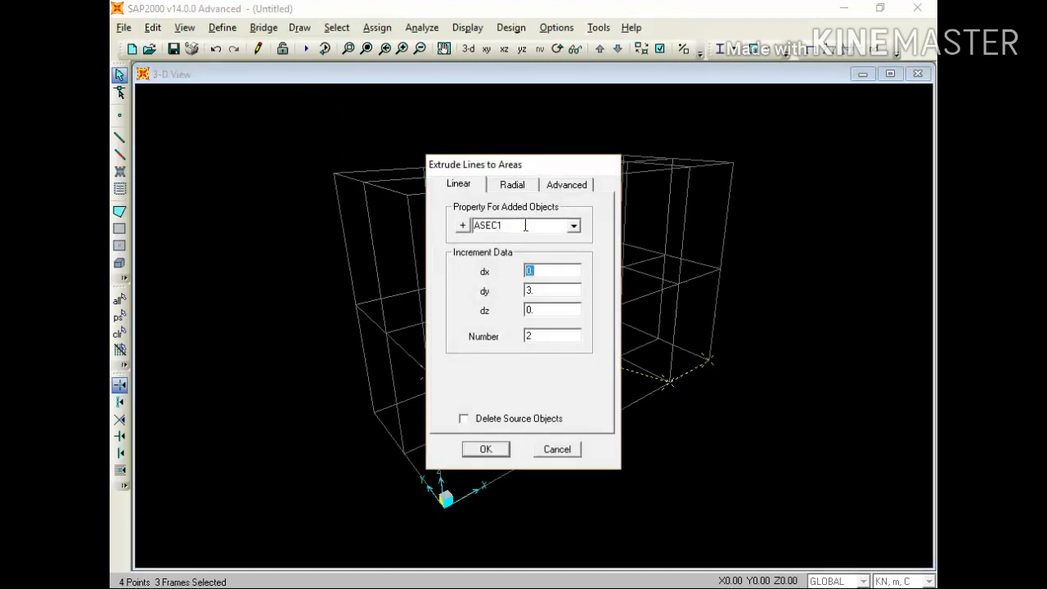
pyautogui.doubleClick(537, 292)
pyautogui.write('1')
pyautogui.doubleClick(538, 335)
pyautogui.write('1')
pyautogui.click(464, 418)
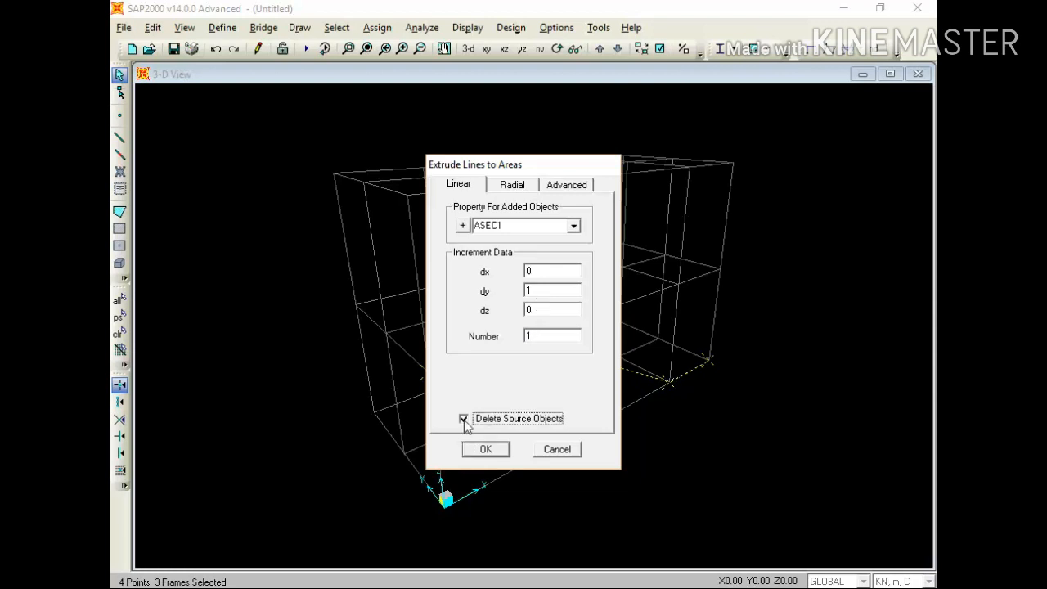
pyautogui.click(487, 452)
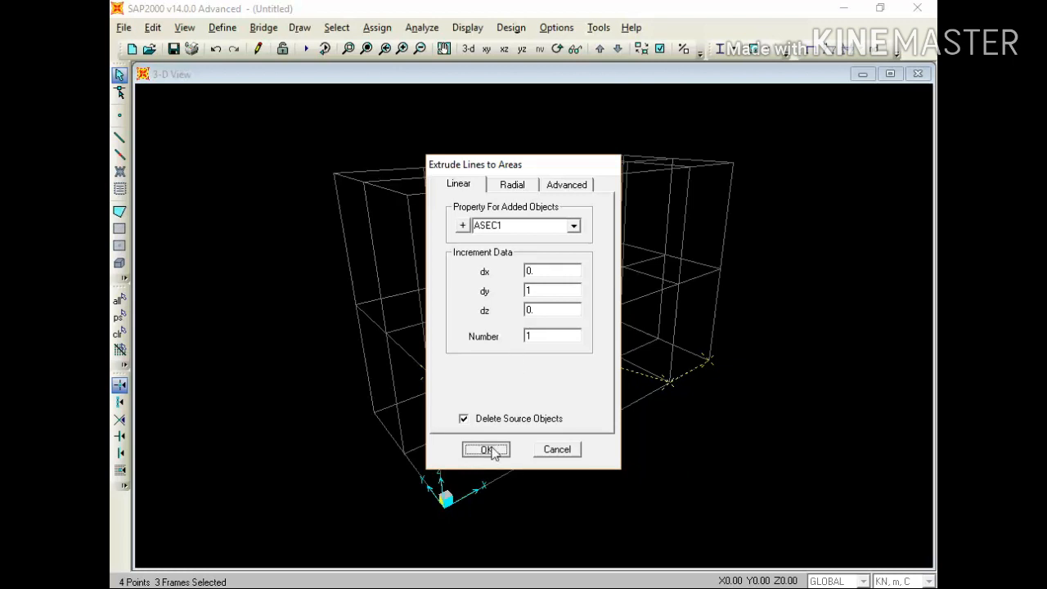
pyautogui.click(488, 449)
# Examine the extruded lower flight and its landings from all sides by rotating the 3-D model horizontally.
pyautogui.hotkey('ctrl', 'Left')
pyautogui.hotkey('ctrl', 'Left')
pyautogui.hotkey('ctrl', 'Left')
pyautogui.hotkey('ctrl', 'Left')
pyautogui.hotkey('ctrl', 'Left')
pyautogui.hotkey('ctrl', 'Left')
pyautogui.hotkey('ctrl', 'Left')
pyautogui.hotkey('ctrl', 'Left')
pyautogui.hotkey('ctrl', 'Left')
pyautogui.hotkey('ctrl', 'Left')
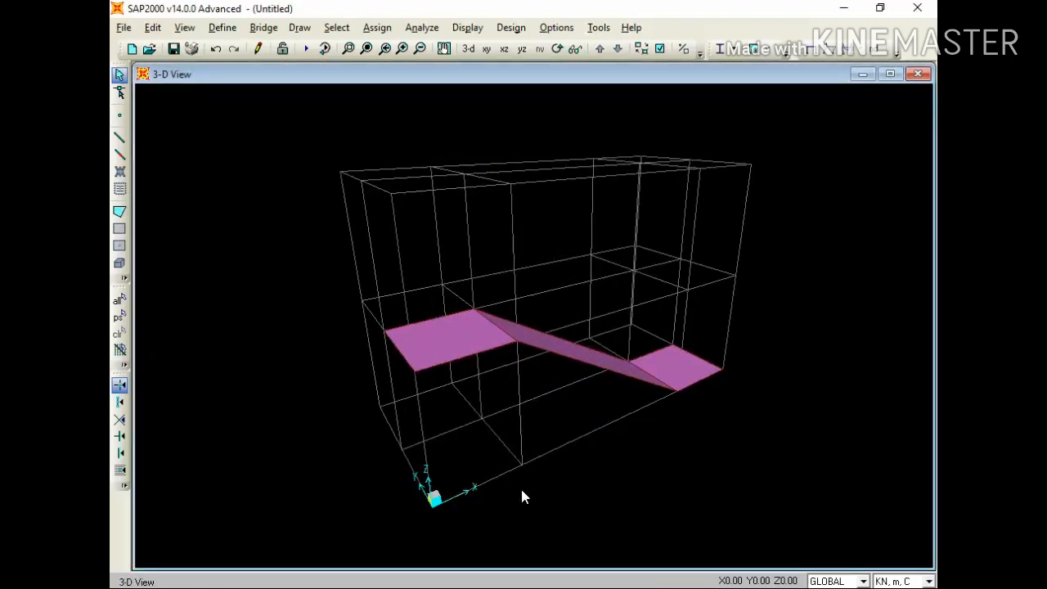
pyautogui.hotkey('ctrl', 'Left')
pyautogui.hotkey('ctrl', 'Left')
pyautogui.hotkey('ctrl', 'Left')
pyautogui.hotkey('ctrl', 'Left')
pyautogui.hotkey('ctrl', 'Left')
pyautogui.hotkey('ctrl', 'Left')
pyautogui.hotkey('ctrl', 'Left')
pyautogui.hotkey('ctrl', 'Left')
pyautogui.hotkey('ctrl', 'Left')
pyautogui.hotkey('ctrl', 'Left')
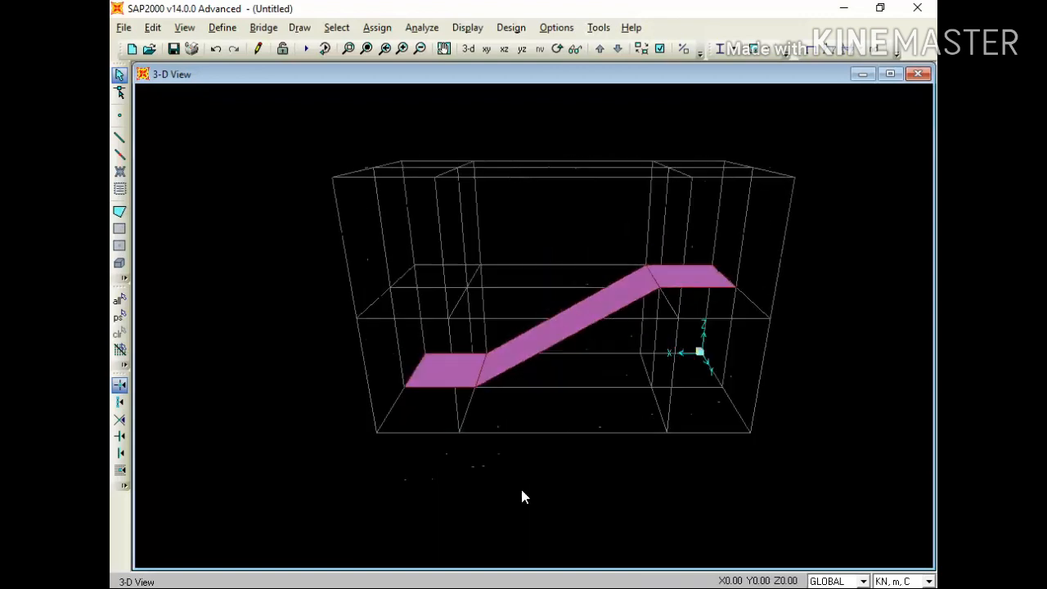
pyautogui.hotkey('ctrl', 'Left')
pyautogui.hotkey('ctrl', 'Left')
pyautogui.hotkey('ctrl', 'Left')
pyautogui.hotkey('ctrl', 'Left')
pyautogui.hotkey('ctrl', 'Left')
pyautogui.hotkey('ctrl', 'Left')
pyautogui.hotkey('ctrl', 'Left')
pyautogui.hotkey('ctrl', 'Left')
pyautogui.hotkey('ctrl', 'Left')
pyautogui.hotkey('ctrl', 'Left')
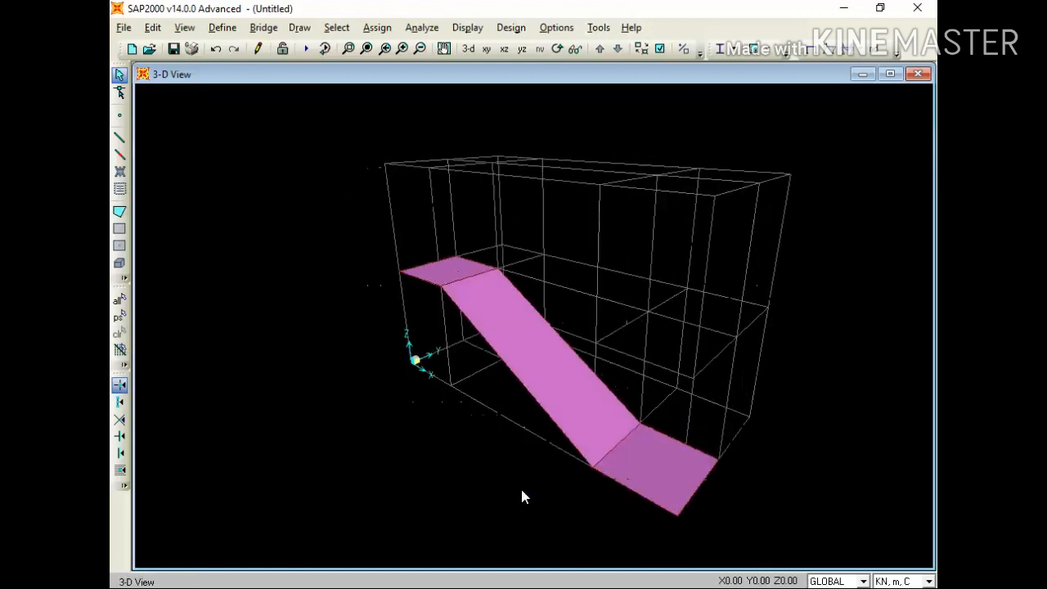
pyautogui.hotkey('ctrl', 'Left')
pyautogui.hotkey('ctrl', 'Left')
pyautogui.hotkey('ctrl', 'Left')
pyautogui.hotkey('ctrl', 'Left')
pyautogui.hotkey('ctrl', 'Left')
pyautogui.hotkey('ctrl', 'Left')
pyautogui.hotkey('ctrl', 'Left')
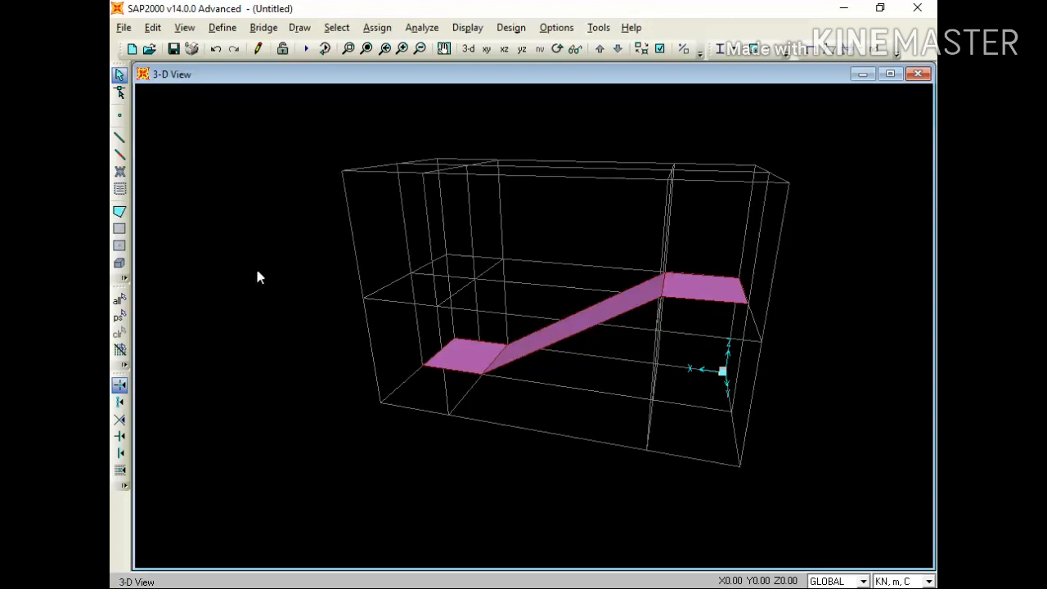
# At Y=2, draw connected FSEC1 frames from X=0, Z=1.5 through X=1, Z=1.5 and X=3.5, Z=3 to X=4.5, Z=3.
pyautogui.click(119, 137)
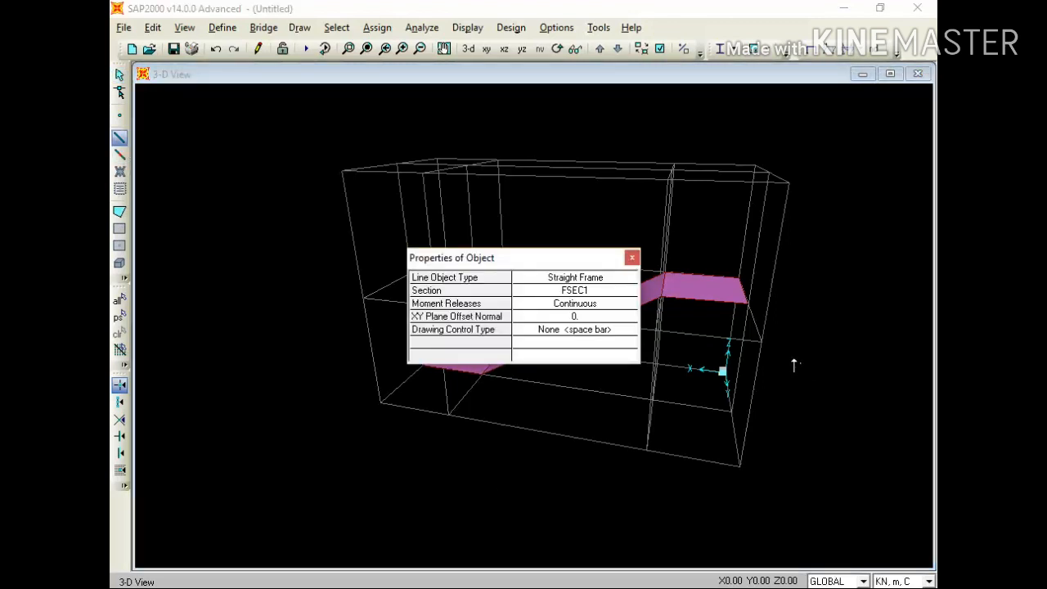
pyautogui.click(631, 258)
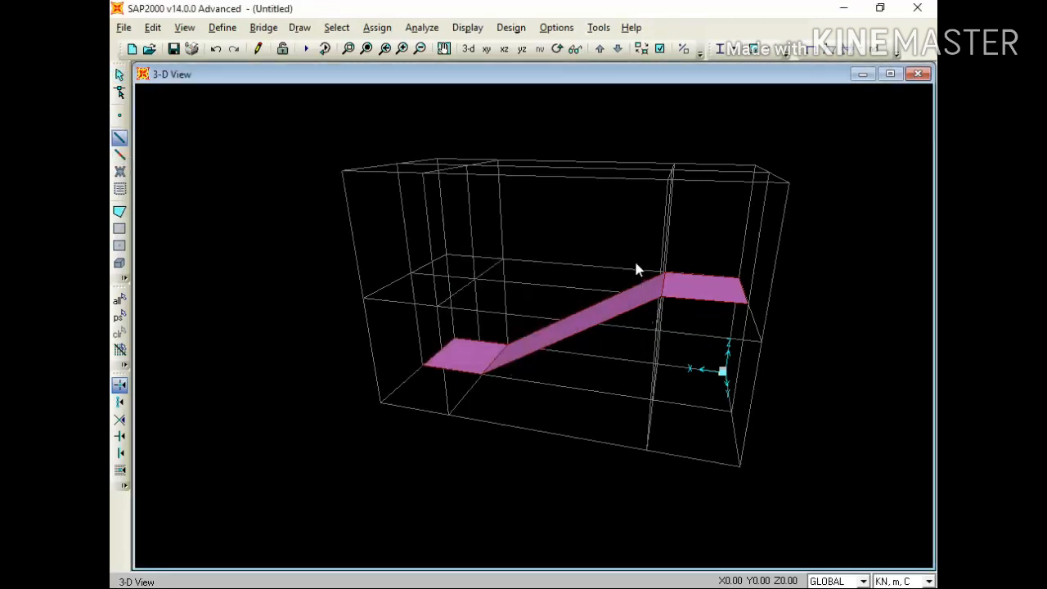
pyautogui.click(759, 341)
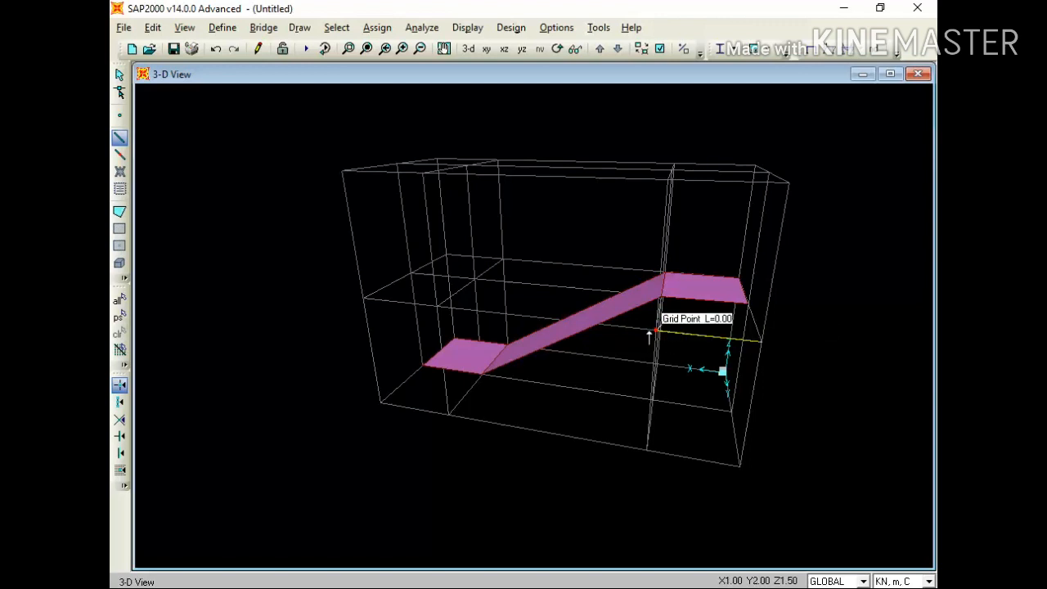
pyautogui.click(422, 173)
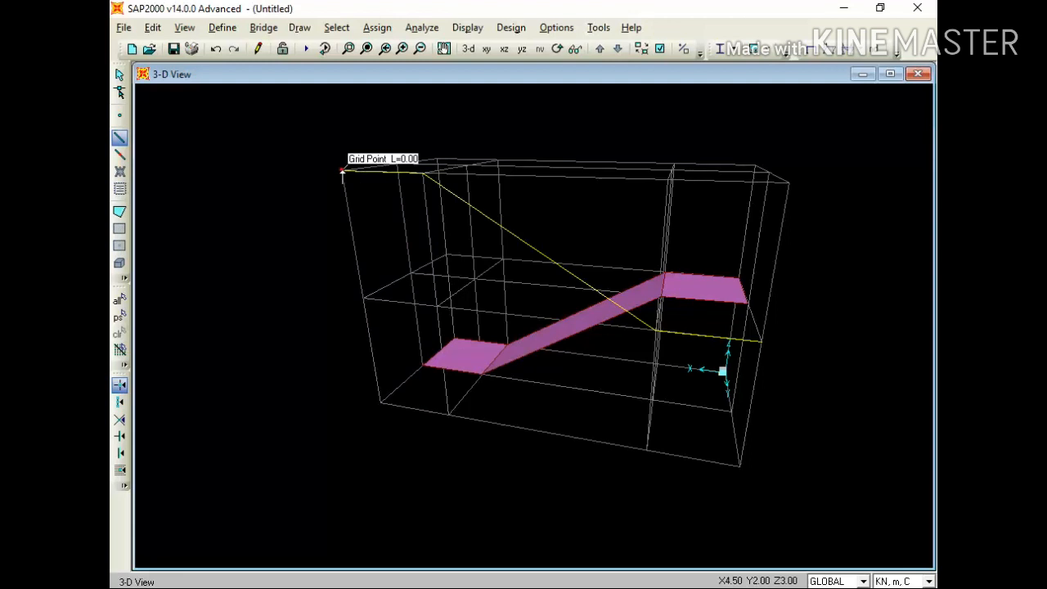
pyautogui.click(342, 171)
pyautogui.press('Escape')
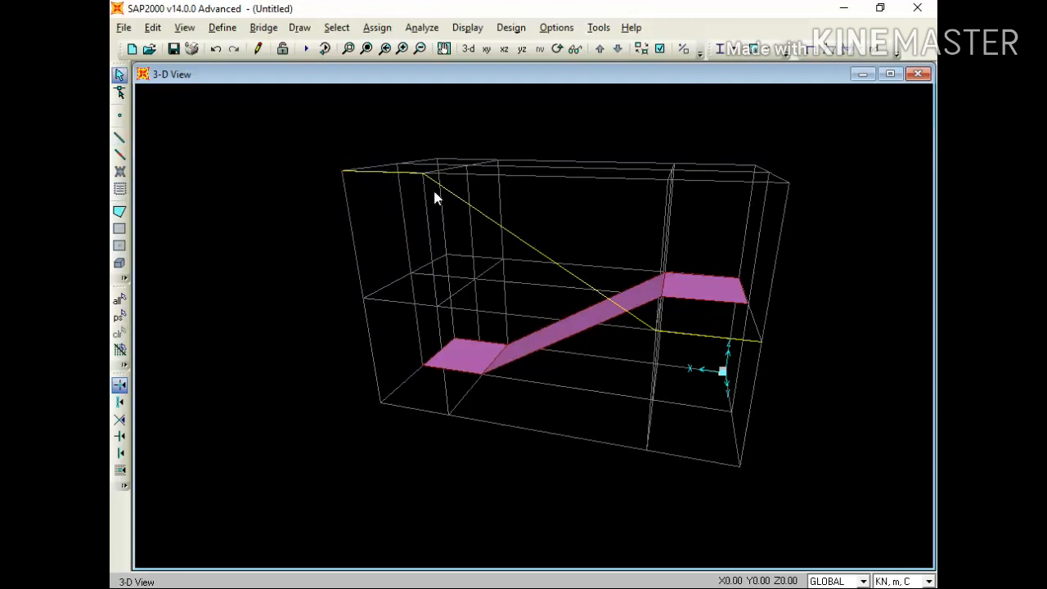
# Extrude the upper frame lines 1 m in the negative Y direction into ASEC1 areas, with number 1 and source objects deleted.
pyautogui.moveTo(833, 457); pyautogui.dragTo(292, 149)
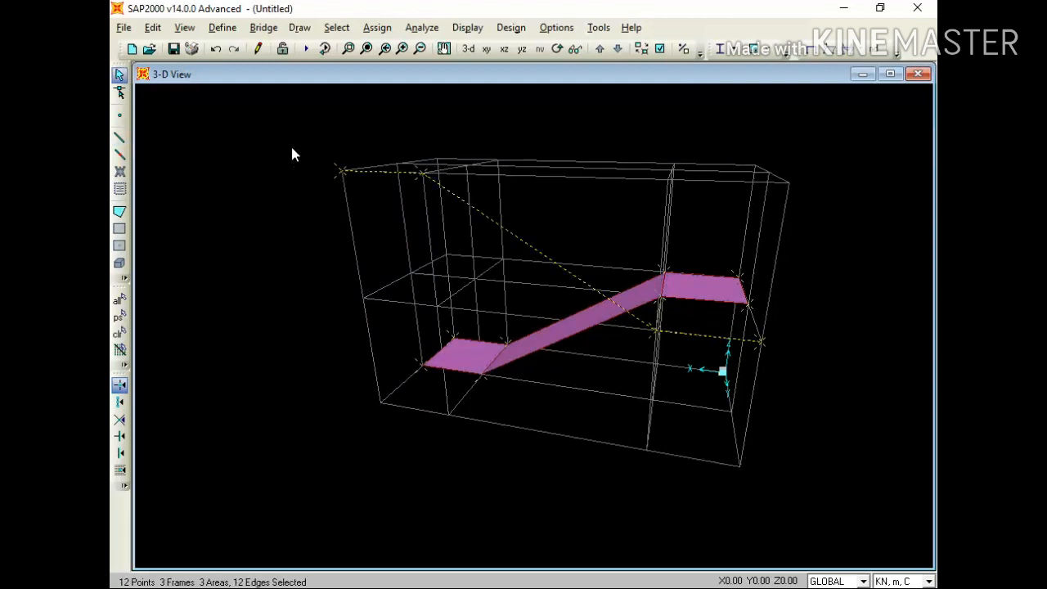
pyautogui.click(152, 27)
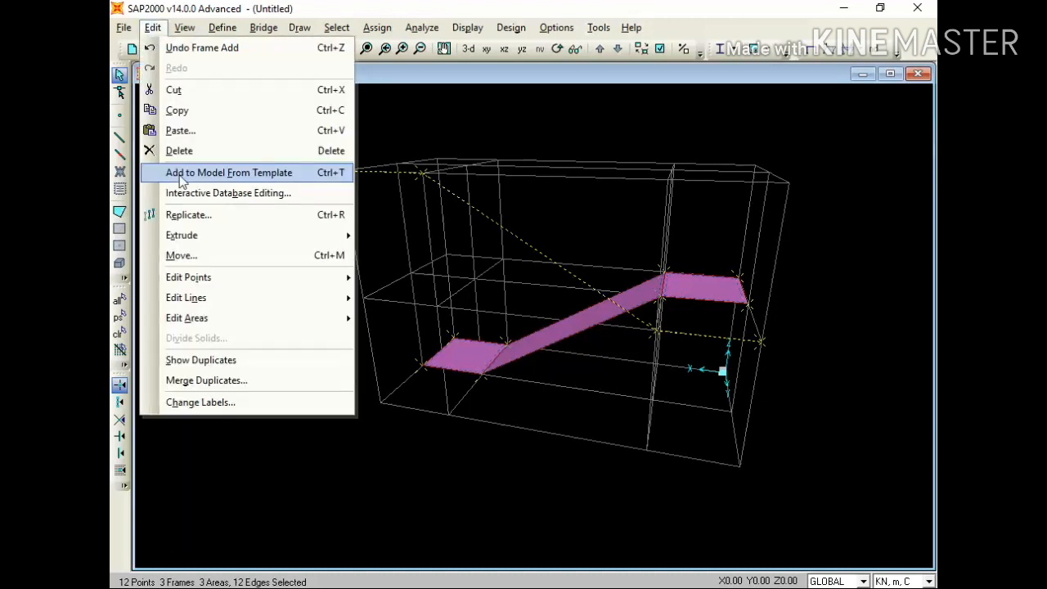
pyautogui.moveTo(193, 235)
pyautogui.click(432, 256)
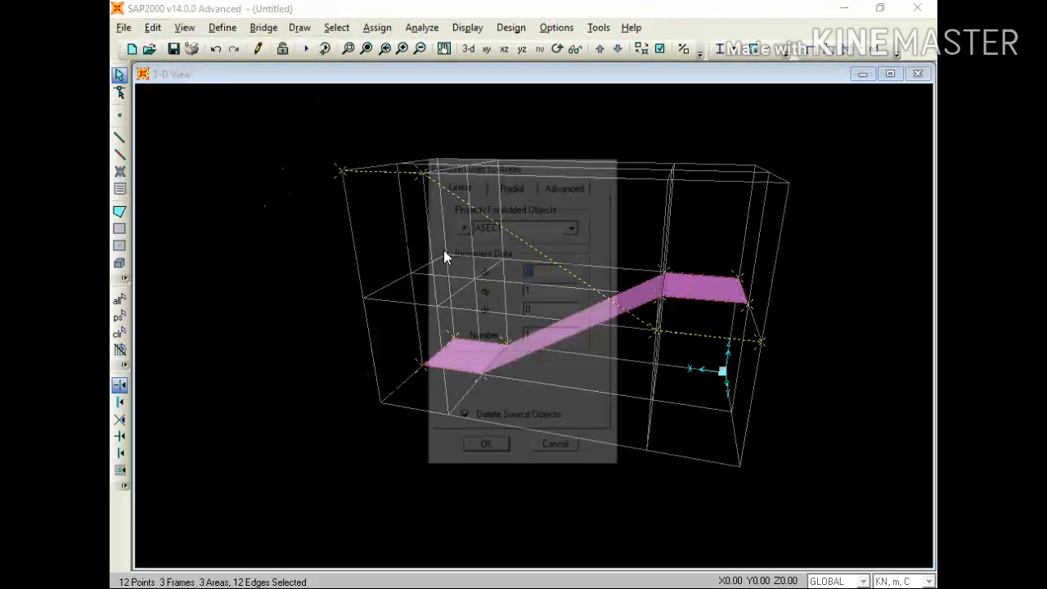
pyautogui.click(544, 292)
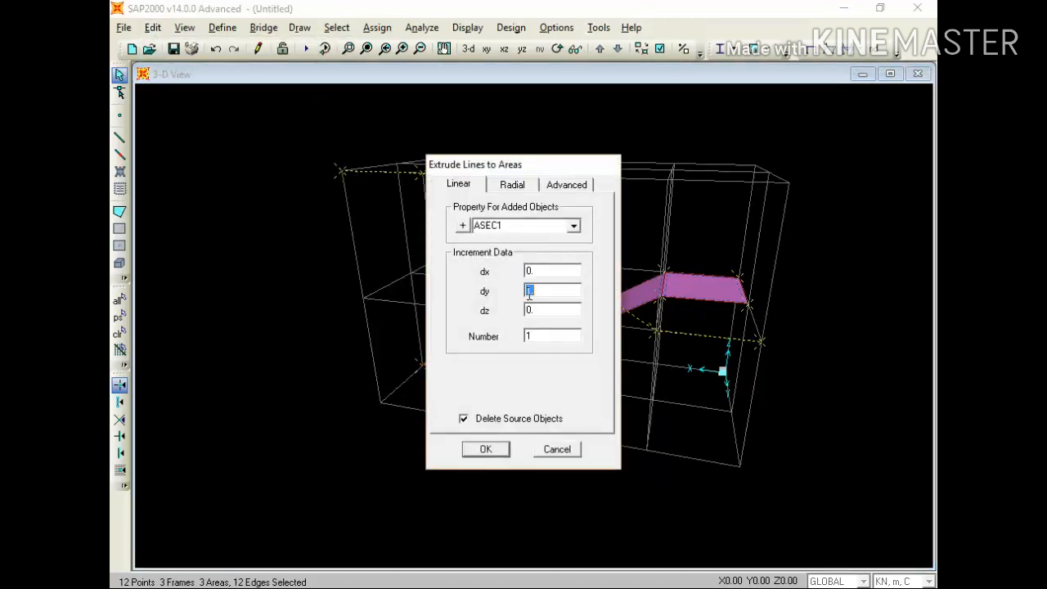
pyautogui.click(529, 291)
pyautogui.click(485, 449)
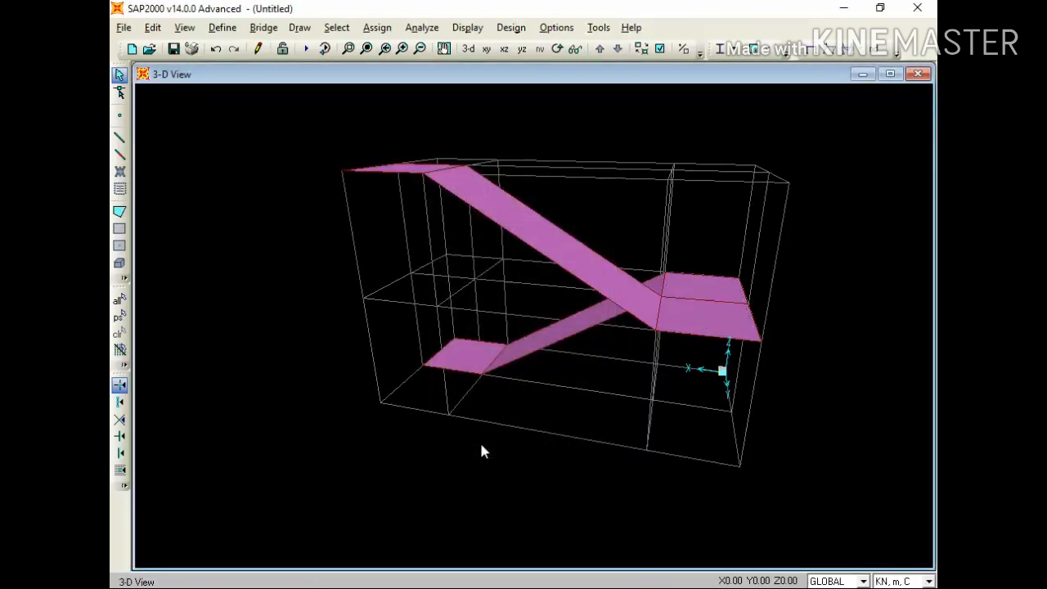
# Examine how both flights meet at the shared mid-landing by rotating the complete staircase horizontally.
pyautogui.hotkey('ctrl', 'Right')
pyautogui.hotkey('ctrl', 'Right')
pyautogui.hotkey('ctrl', 'Right')
pyautogui.hotkey('ctrl', 'Right')
pyautogui.hotkey('ctrl', 'Right')
pyautogui.hotkey('ctrl', 'Right')
pyautogui.hotkey('ctrl', 'Right')
pyautogui.hotkey('ctrl', 'Right')
pyautogui.hotkey('ctrl', 'Right')
pyautogui.hotkey('ctrl', 'Right')
pyautogui.hotkey('ctrl', 'Right')
pyautogui.hotkey('ctrl', 'Right')
pyautogui.hotkey('ctrl', 'Right')
pyautogui.hotkey('ctrl', 'Right')
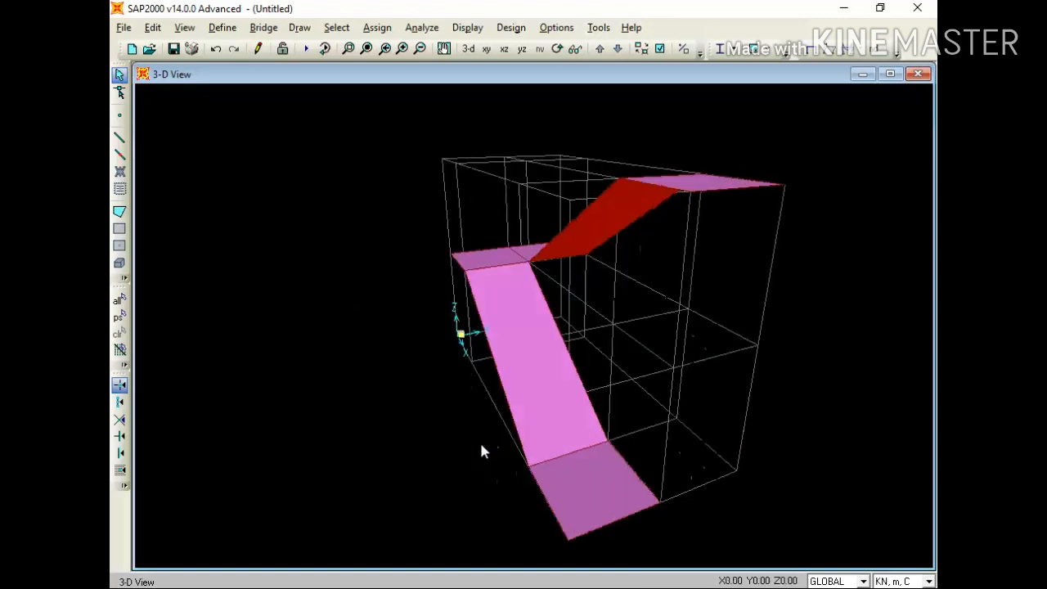
pyautogui.hotkey('ctrl', 'Right')
pyautogui.hotkey('ctrl', 'Right')
pyautogui.hotkey('ctrl', 'Right')
pyautogui.hotkey('ctrl', 'Right')
pyautogui.hotkey('ctrl', 'Right')
pyautogui.hotkey('ctrl', 'Right')
pyautogui.hotkey('ctrl', 'Right')
pyautogui.hotkey('ctrl', 'Right')
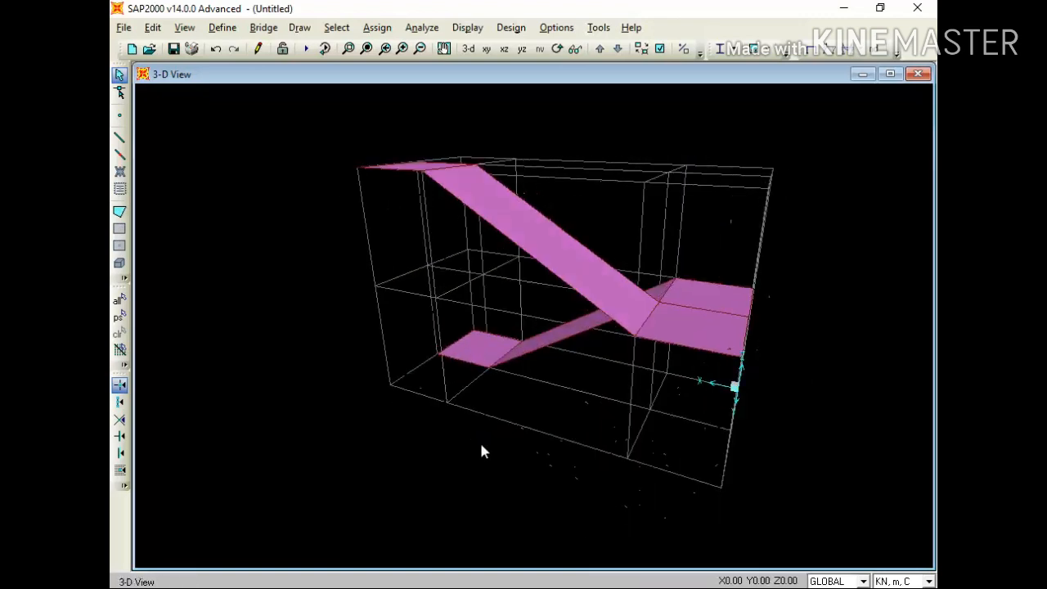
pyautogui.hotkey('ctrl', 'Right')
pyautogui.hotkey('ctrl', 'Right')
pyautogui.hotkey('ctrl', 'Right')
pyautogui.hotkey('ctrl', 'Right')
pyautogui.hotkey('ctrl', 'Right')
pyautogui.hotkey('ctrl', 'Right')
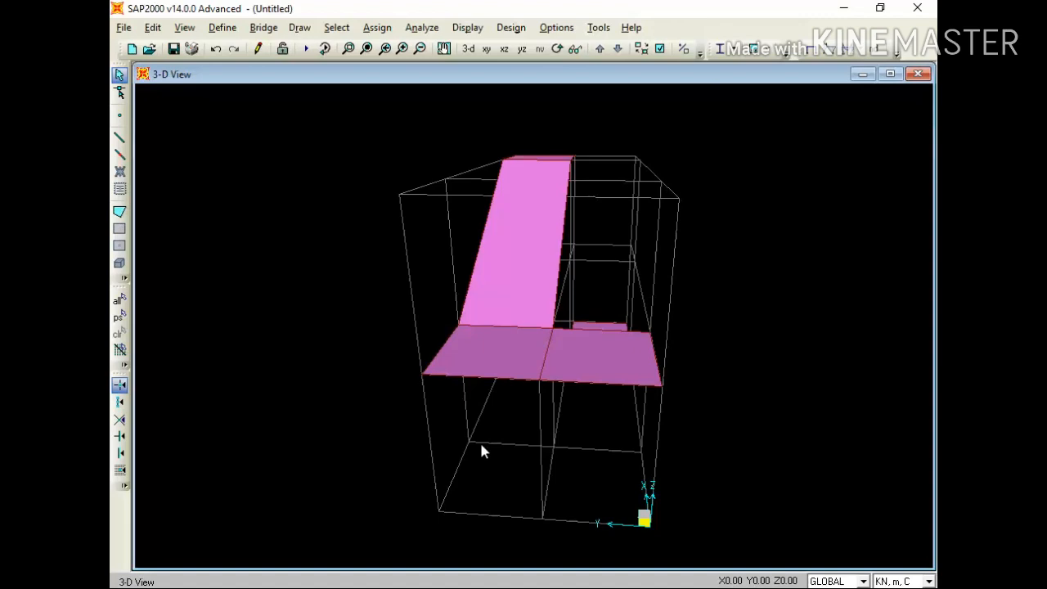
pyautogui.hotkey('ctrl', 'Right')
pyautogui.hotkey('ctrl', 'Right')
pyautogui.hotkey('ctrl', 'Right')
pyautogui.hotkey('ctrl', 'Right')
pyautogui.hotkey('ctrl', 'Right')
pyautogui.hotkey('ctrl', 'Right')
pyautogui.hotkey('ctrl', 'Right')
pyautogui.hotkey('ctrl', 'Right')
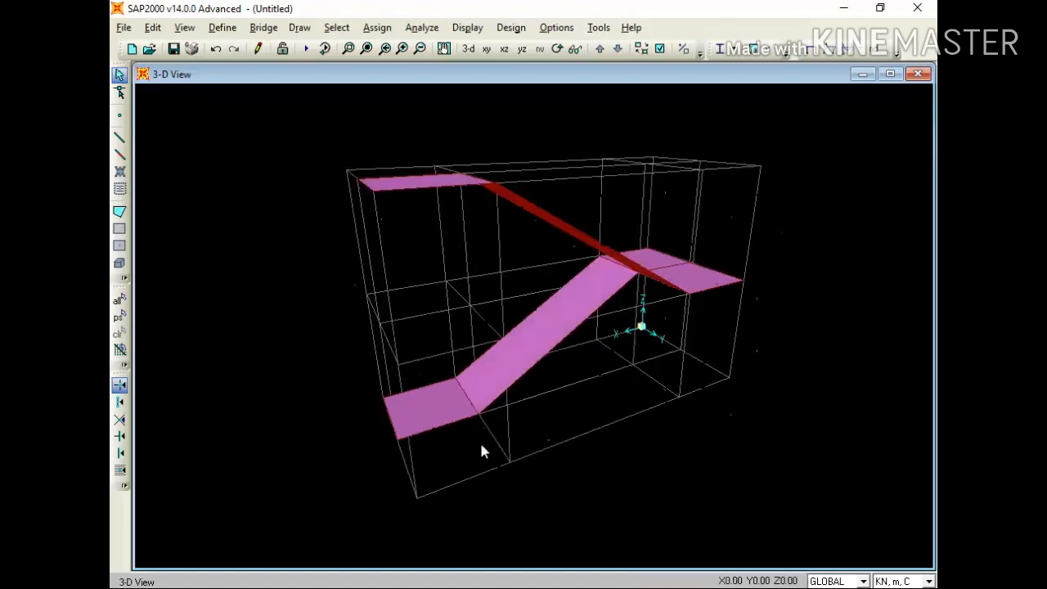
pyautogui.hotkey('ctrl', 'Right')
pyautogui.hotkey('ctrl', 'Right')
pyautogui.hotkey('ctrl', 'Right')
pyautogui.hotkey('ctrl', 'Right')
pyautogui.hotkey('ctrl', 'Right')
pyautogui.hotkey('ctrl', 'Right')
pyautogui.hotkey('ctrl', 'Right')
pyautogui.hotkey('ctrl', 'Right')
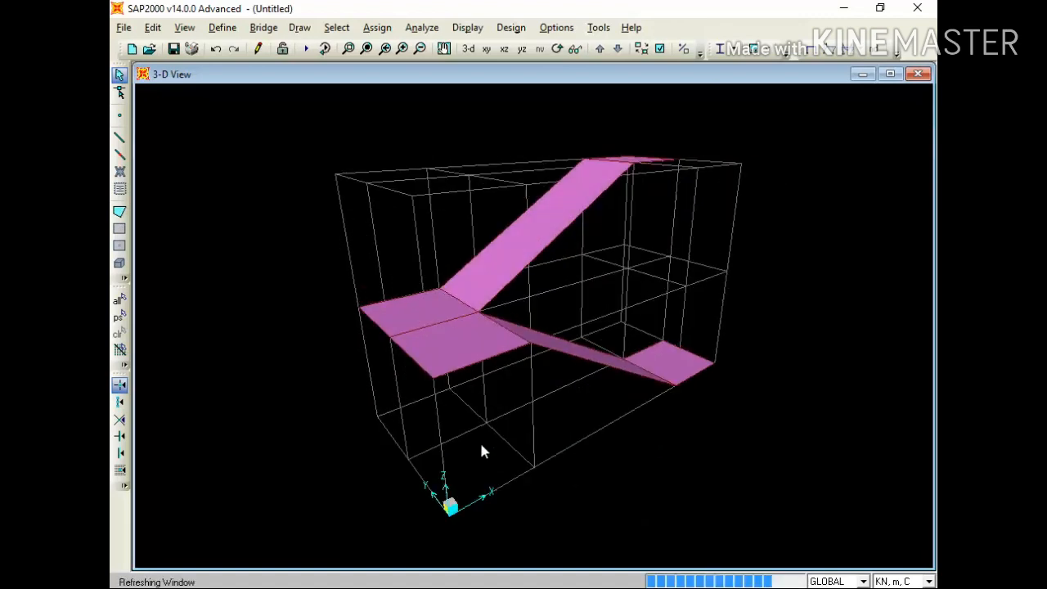
# Examine the staircase's underside by tilting the 3-D model vertically and rotating it around.
pyautogui.hotkey('ctrl', 'Down')
pyautogui.hotkey('ctrl', 'Down')
pyautogui.hotkey('ctrl', 'Down')
pyautogui.hotkey('ctrl', 'Down')
pyautogui.hotkey('ctrl', 'Down')
pyautogui.hotkey('ctrl', 'Down')
pyautogui.hotkey('ctrl', 'Down')
pyautogui.hotkey('ctrl', 'Down')
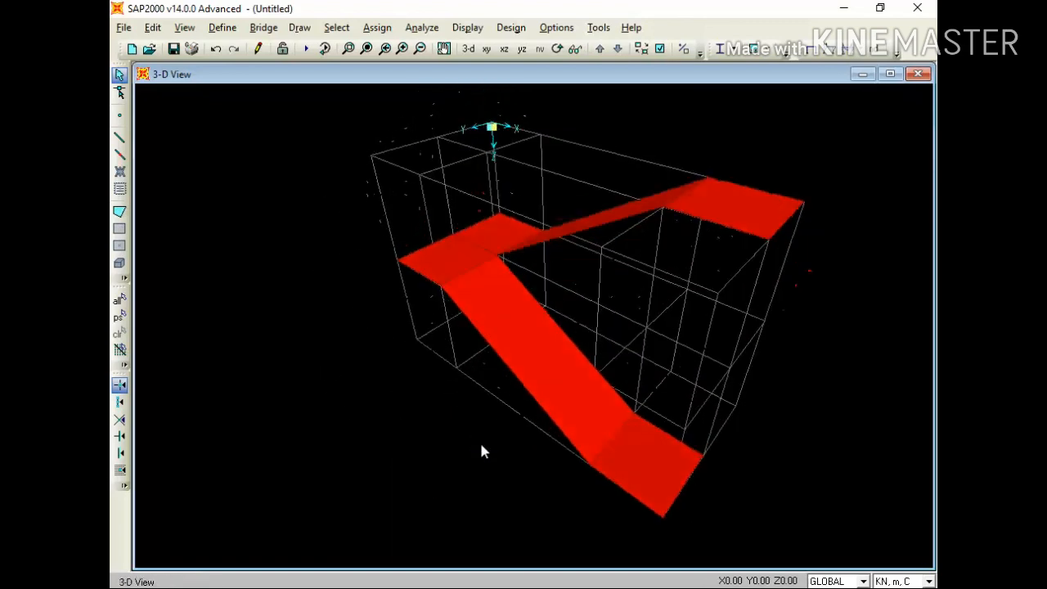
pyautogui.hotkey('ctrl', 'Down')
pyautogui.hotkey('ctrl', 'Down')
pyautogui.hotkey('ctrl', 'Down')
pyautogui.hotkey('ctrl', 'Down')
pyautogui.hotkey('ctrl', 'Down')
pyautogui.hotkey('ctrl', 'Down')
pyautogui.hotkey('ctrl', 'Down')
pyautogui.hotkey('ctrl', 'Down')
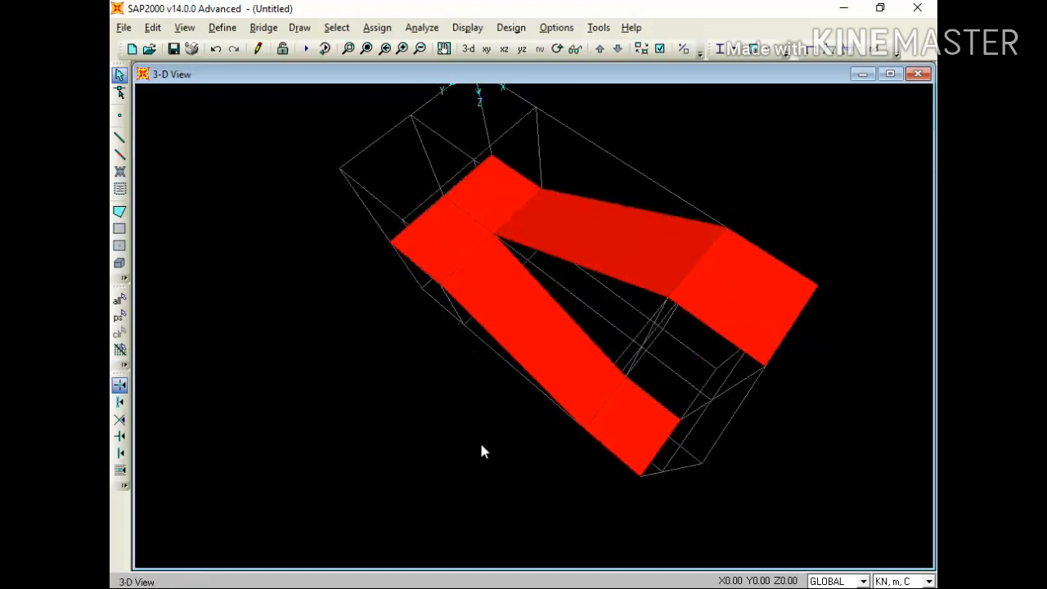
pyautogui.hotkey('ctrl', 'Up')
pyautogui.hotkey('ctrl', 'Up')
pyautogui.hotkey('ctrl', 'Up')
pyautogui.hotkey('ctrl', 'Up')
pyautogui.hotkey('ctrl', 'Up')
pyautogui.hotkey('ctrl', 'Left')
pyautogui.hotkey('ctrl', 'Left')
pyautogui.hotkey('ctrl', 'Left')
pyautogui.hotkey('ctrl', 'Left')
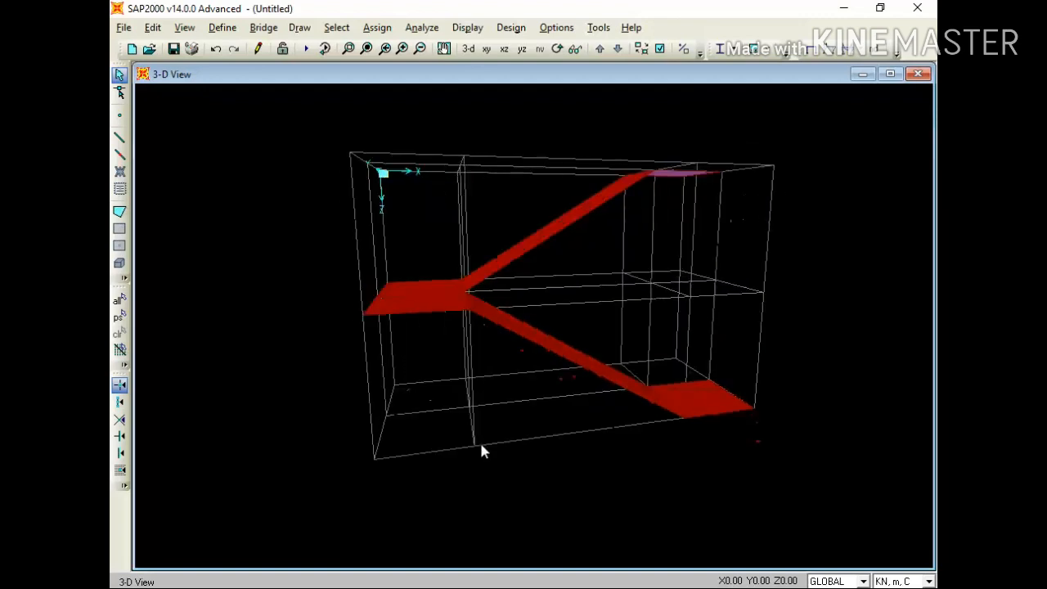
pyautogui.hotkey('ctrl', 'Left')
pyautogui.hotkey('ctrl', 'Left')
pyautogui.hotkey('ctrl', 'Left')
pyautogui.hotkey('ctrl', 'Left')
pyautogui.hotkey('ctrl', 'Left')
pyautogui.hotkey('ctrl', 'Left')
pyautogui.hotkey('ctrl', 'Left')
pyautogui.hotkey('ctrl', 'Left')
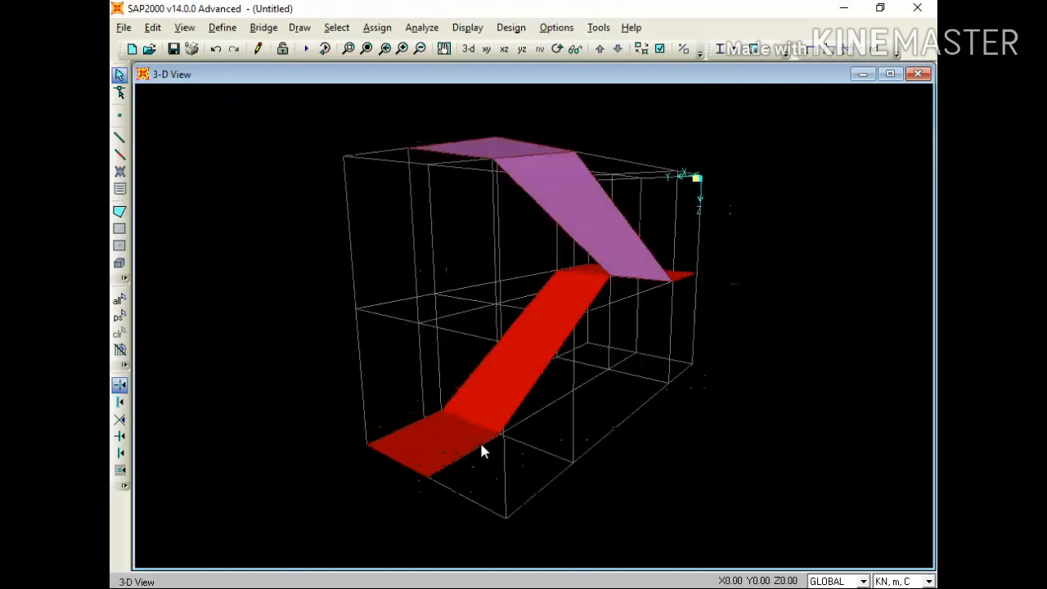
pyautogui.hotkey('ctrl', 'Left')
pyautogui.hotkey('ctrl', 'Left')
pyautogui.hotkey('ctrl', 'Left')
pyautogui.hotkey('ctrl', 'Left')
pyautogui.hotkey('ctrl', 'Left')
pyautogui.hotkey('ctrl', 'Left')
pyautogui.hotkey('ctrl', 'Left')
pyautogui.hotkey('ctrl', 'Left')
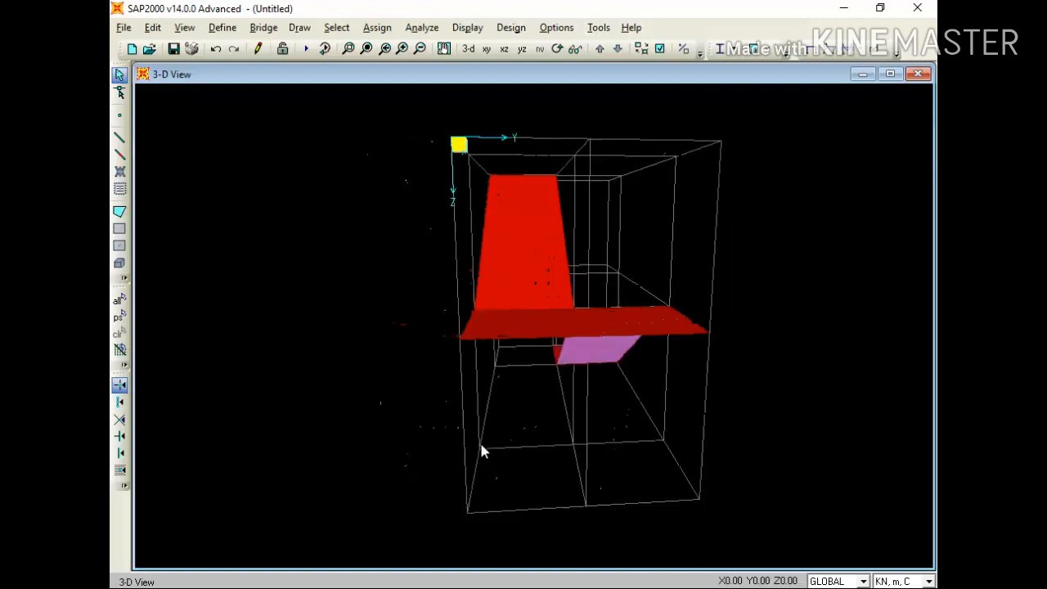
# Inspect the top and underside of both stair flights by tumbling the 3-D model vertically through full turns.
pyautogui.hotkey('ctrl', 'Left')
pyautogui.hotkey('ctrl', 'Left')
pyautogui.hotkey('ctrl', 'Left')
pyautogui.hotkey('ctrl', 'Down')
pyautogui.hotkey('ctrl', 'Down')
pyautogui.hotkey('ctrl', 'Down')
pyautogui.hotkey('ctrl', 'Down')
pyautogui.hotkey('ctrl', 'Down')
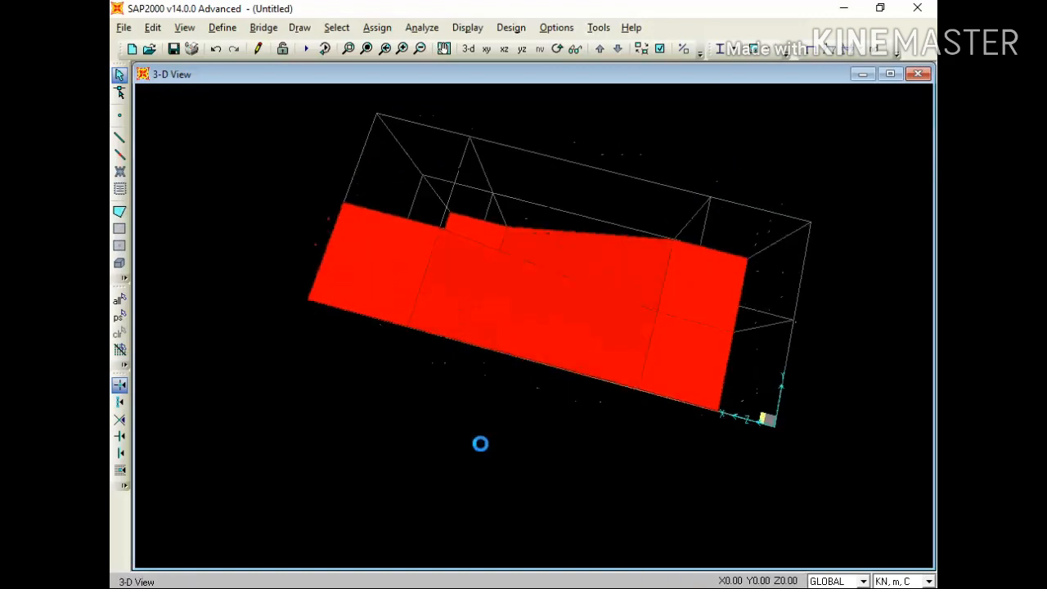
pyautogui.hotkey('ctrl', 'Down')
pyautogui.hotkey('ctrl', 'Down')
pyautogui.hotkey('ctrl', 'Down')
pyautogui.hotkey('ctrl', 'Down')
pyautogui.hotkey('ctrl', 'Down')
pyautogui.hotkey('ctrl', 'Down')
pyautogui.hotkey('ctrl', 'Down')
pyautogui.hotkey('ctrl', 'Down')
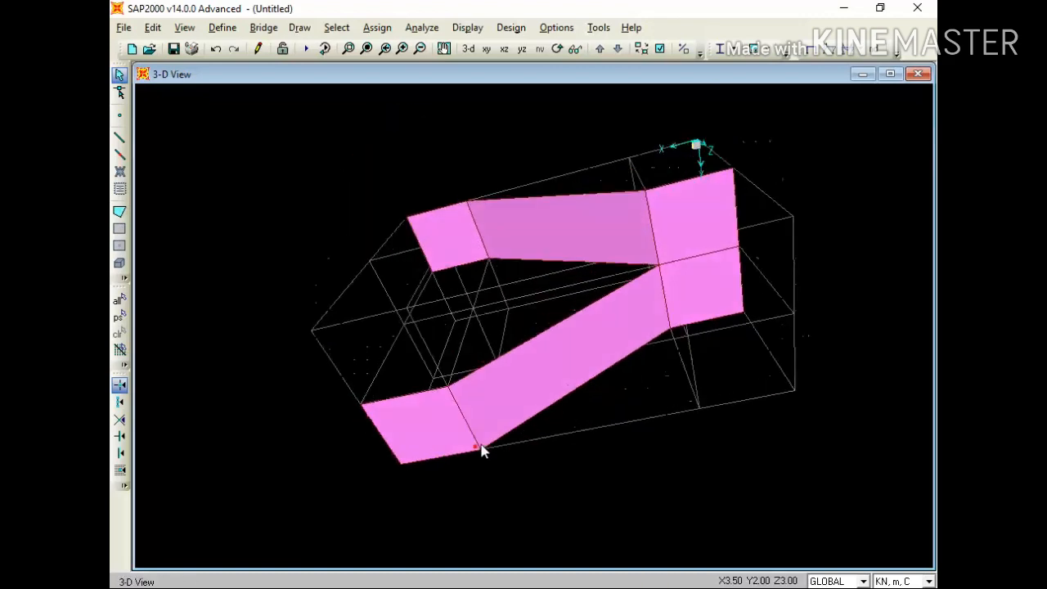
pyautogui.hotkey('ctrl', 'Down')
pyautogui.hotkey('ctrl', 'Down')
pyautogui.hotkey('ctrl', 'Down')
pyautogui.hotkey('ctrl', 'Down')
pyautogui.hotkey('ctrl', 'Down')
pyautogui.hotkey('ctrl', 'Down')
pyautogui.hotkey('ctrl', 'Down')
pyautogui.hotkey('ctrl', 'Down')
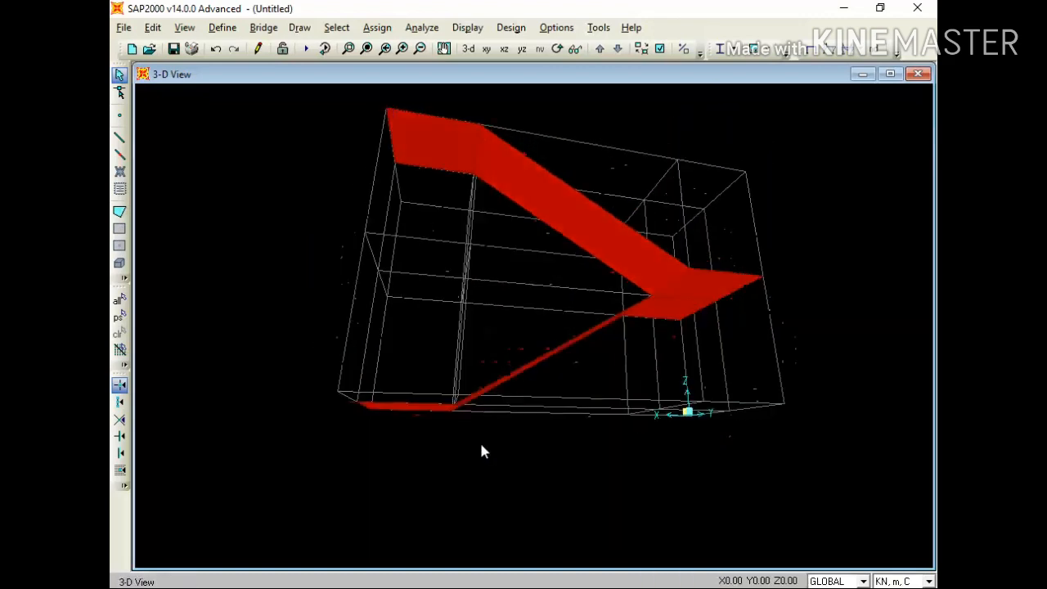
pyautogui.hotkey('ctrl', 'Down')
pyautogui.hotkey('ctrl', 'Down')
pyautogui.hotkey('ctrl', 'Down')
pyautogui.hotkey('ctrl', 'Down')
pyautogui.hotkey('ctrl', 'Down')
pyautogui.hotkey('ctrl', 'Down')
pyautogui.hotkey('ctrl', 'Down')
pyautogui.hotkey('ctrl', 'Down')
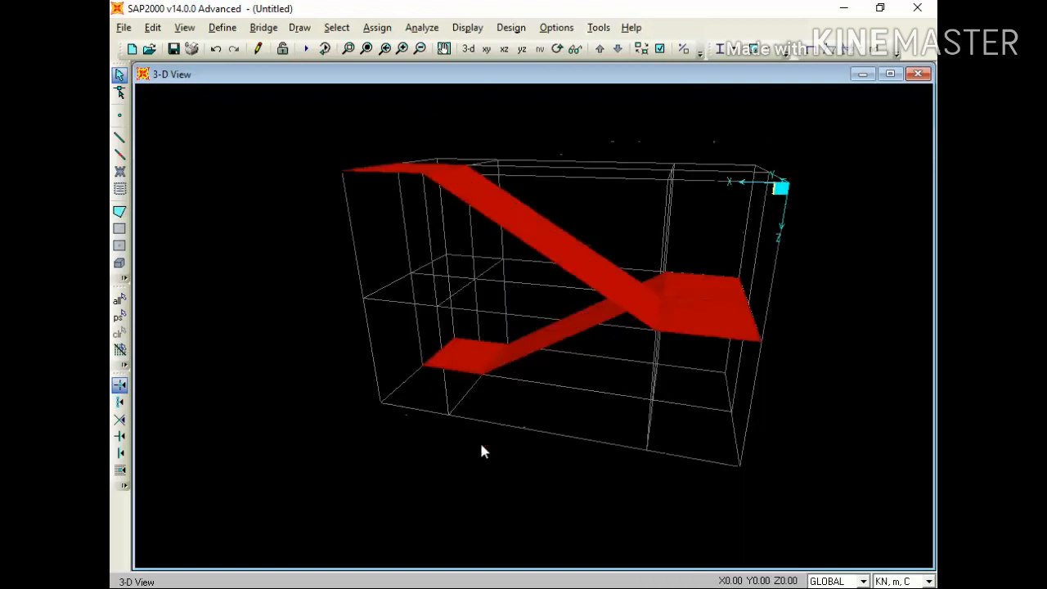
pyautogui.hotkey('ctrl', 'Down')
pyautogui.hotkey('ctrl', 'Down')
pyautogui.hotkey('ctrl', 'Down')
pyautogui.hotkey('ctrl', 'Down')
pyautogui.hotkey('ctrl', 'Down')
pyautogui.hotkey('ctrl', 'Down')
pyautogui.hotkey('ctrl', 'Down')
pyautogui.hotkey('ctrl', 'Down')
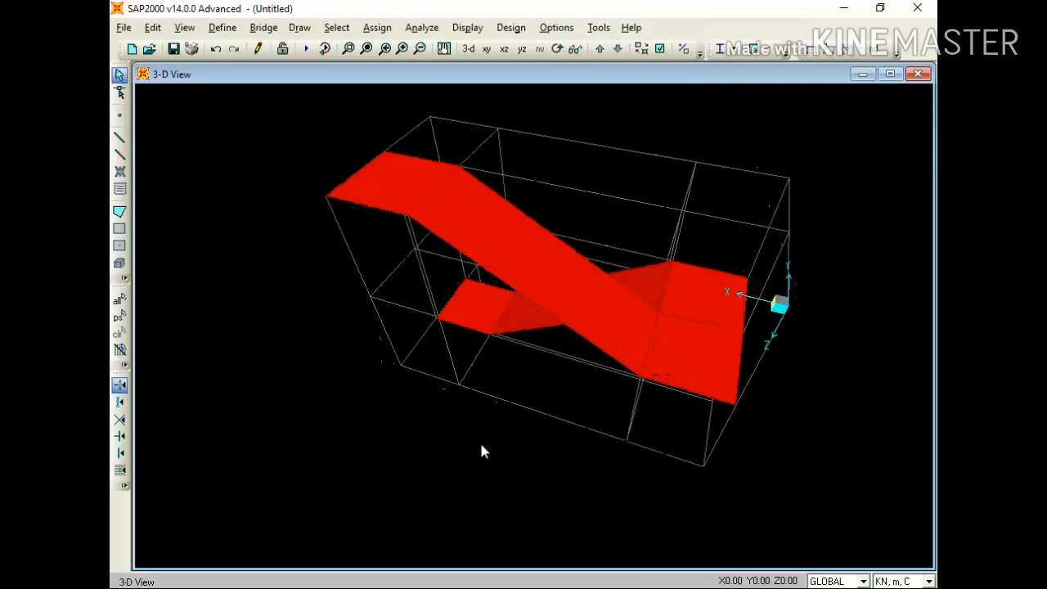
# Examine the inverted staircase from all sides by rotating the tilted 3-D model horizontally.
pyautogui.hotkey('ctrl', 'Left')
pyautogui.hotkey('ctrl', 'Left')
pyautogui.hotkey('ctrl', 'Left')
pyautogui.hotkey('ctrl', 'Left')
pyautogui.hotkey('ctrl', 'Left')
pyautogui.hotkey('ctrl', 'Left')
pyautogui.hotkey('ctrl', 'Left')
pyautogui.hotkey('ctrl', 'Left')
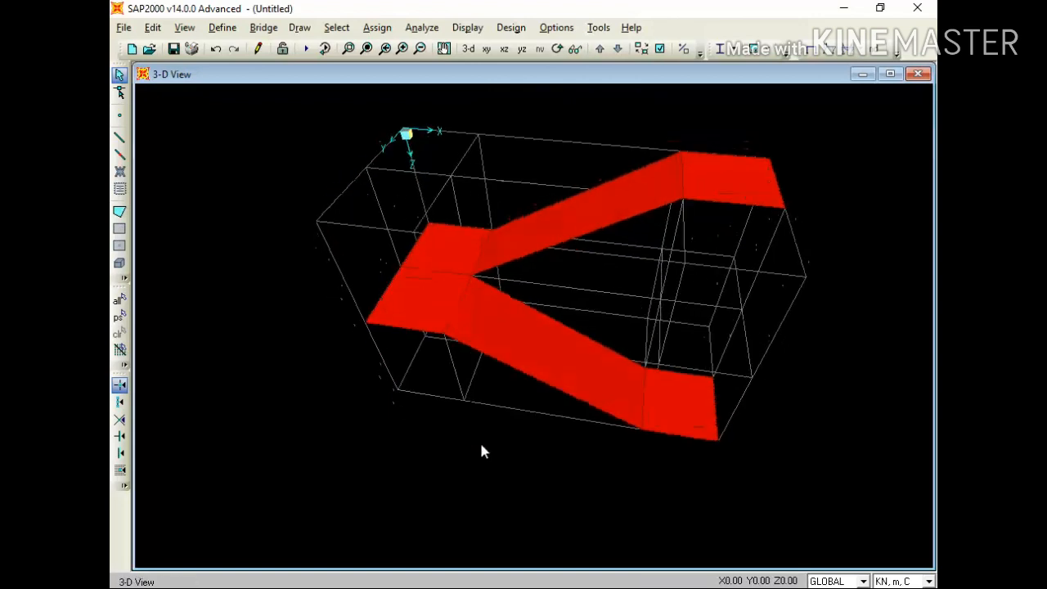
pyautogui.hotkey('ctrl', 'Left')
pyautogui.hotkey('ctrl', 'Left')
pyautogui.hotkey('ctrl', 'Left')
pyautogui.hotkey('ctrl', 'Left')
pyautogui.hotkey('ctrl', 'Left')
pyautogui.hotkey('ctrl', 'Left')
pyautogui.hotkey('ctrl', 'Left')
pyautogui.hotkey('ctrl', 'Left')
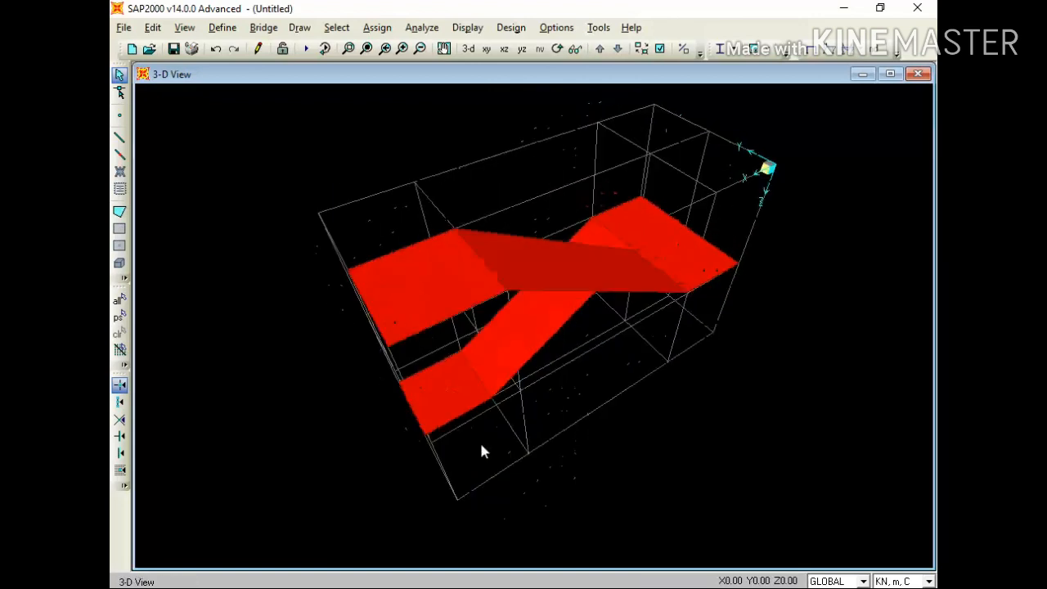
pyautogui.hotkey('ctrl', 'Left')
pyautogui.hotkey('ctrl', 'Left')
pyautogui.hotkey('ctrl', 'Left')
pyautogui.hotkey('ctrl', 'Left')
pyautogui.hotkey('ctrl', 'Left')
pyautogui.hotkey('ctrl', 'Left')
pyautogui.hotkey('ctrl', 'Left')
pyautogui.hotkey('ctrl', 'Left')
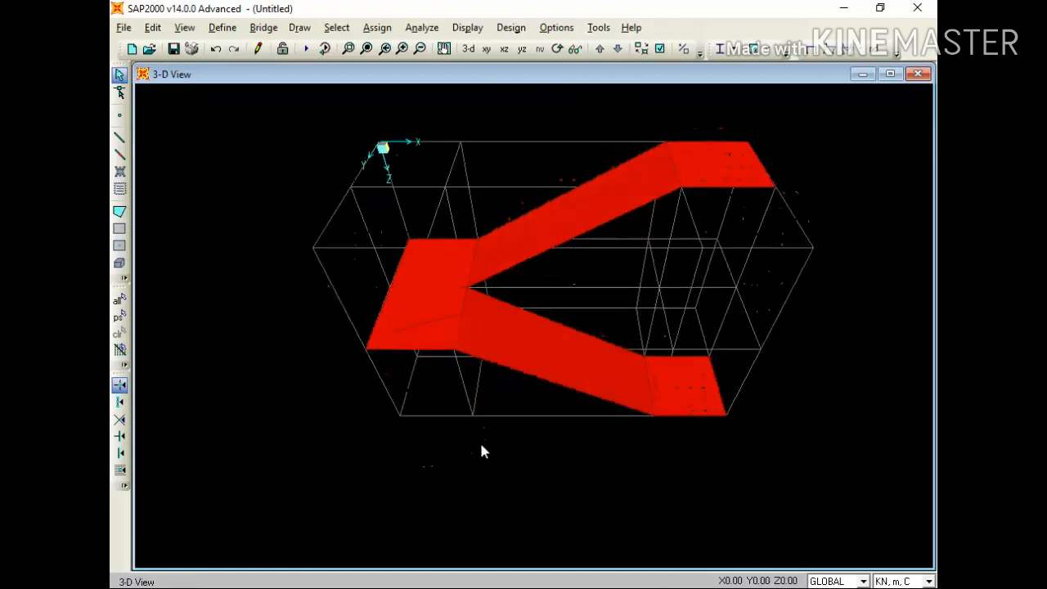
pyautogui.hotkey('ctrl', 'Left')
pyautogui.hotkey('ctrl', 'Left')
pyautogui.hotkey('ctrl', 'Left')
pyautogui.hotkey('ctrl', 'Left')
pyautogui.hotkey('ctrl', 'Left')
pyautogui.hotkey('ctrl', 'Left')
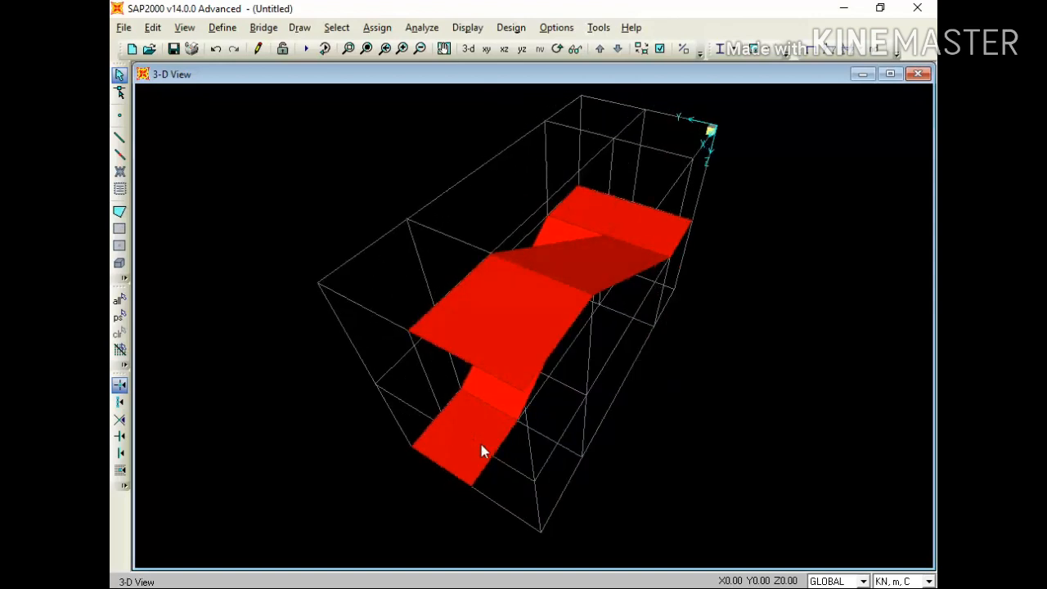
pyautogui.hotkey('ctrl', 'Left')
pyautogui.hotkey('ctrl', 'Left')
pyautogui.hotkey('ctrl', 'Left')
pyautogui.hotkey('ctrl', 'Left')
pyautogui.hotkey('ctrl', 'Left')
pyautogui.hotkey('ctrl', 'Left')
pyautogui.hotkey('ctrl', 'Left')
pyautogui.hotkey('ctrl', 'Left')
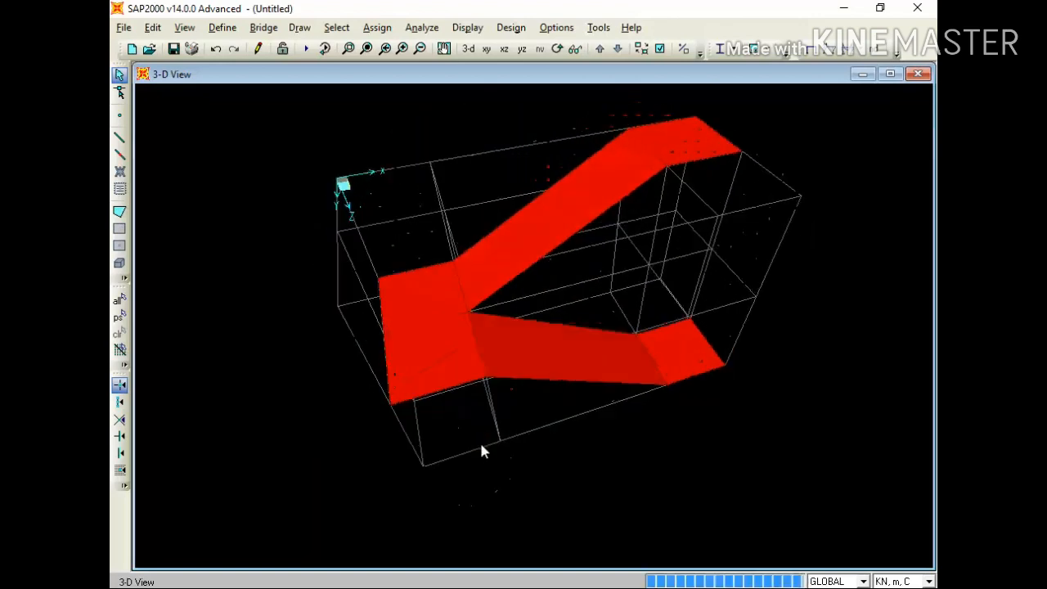
pyautogui.hotkey('ctrl', 'Left')
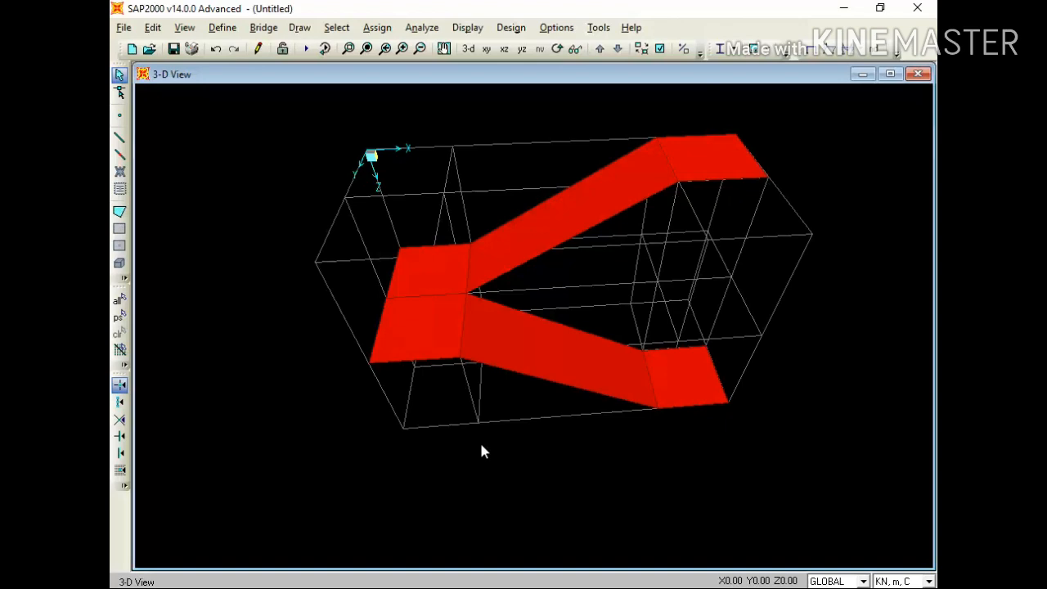
# Check the slopes of the lower and upper flights in near-side elevation by tilting the model vertically.
pyautogui.press('Up')
pyautogui.press('Up')
pyautogui.press('Up')
pyautogui.press('Up')
pyautogui.press('Up')
pyautogui.press('Up')
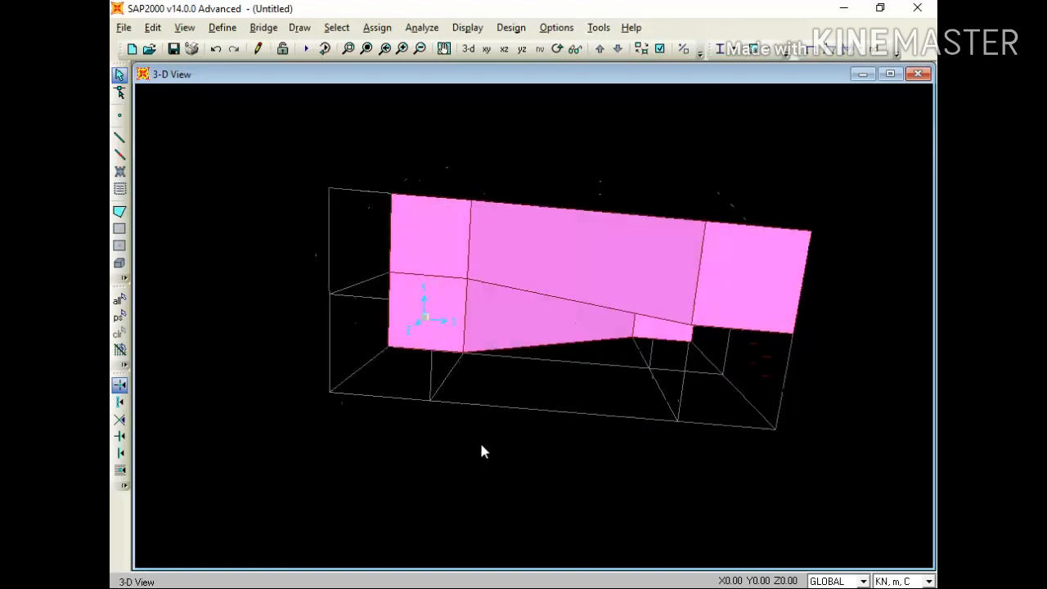
pyautogui.press('Up')
pyautogui.press('Up')
pyautogui.press('Up')
pyautogui.press('Up')
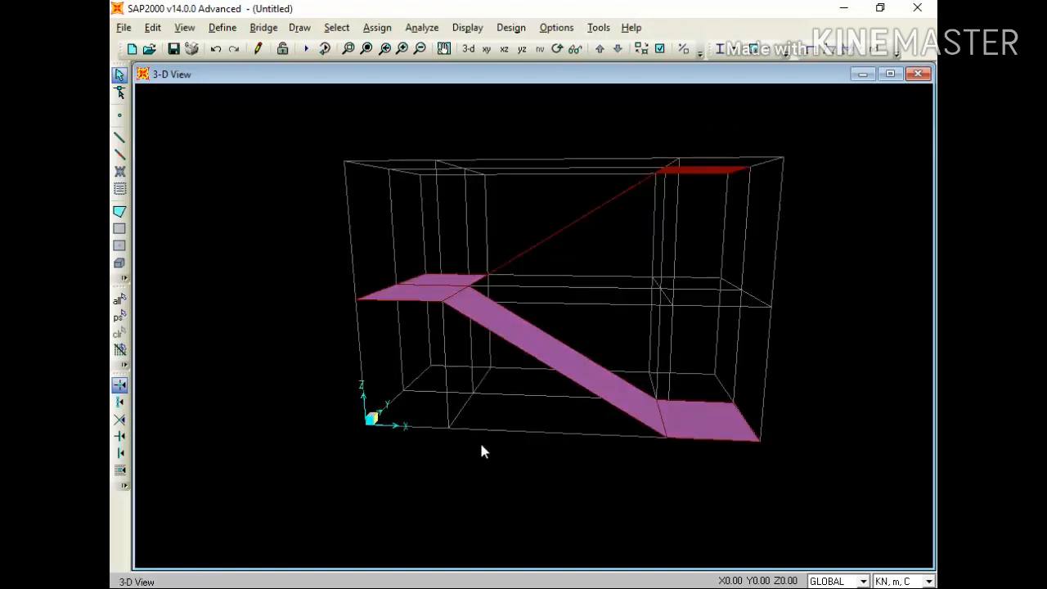
pyautogui.press('Up')
pyautogui.press('Up')
pyautogui.press('Up')
pyautogui.press('Up')
pyautogui.press('Up')
pyautogui.press('Up')
pyautogui.press('Up')
pyautogui.press('Up')
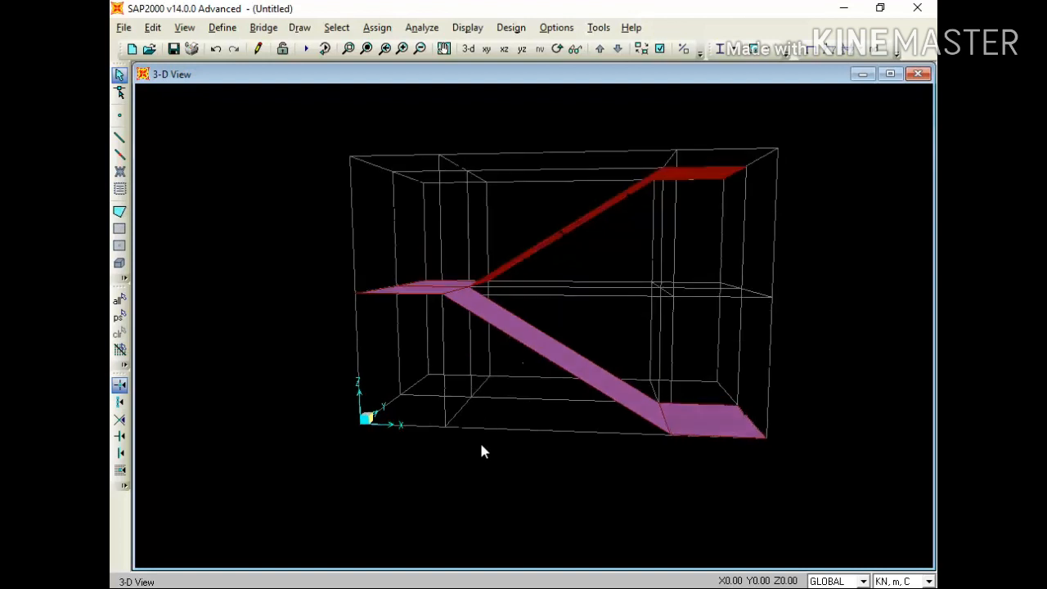
pyautogui.press('Up')
pyautogui.press('Up')
pyautogui.press('Up')
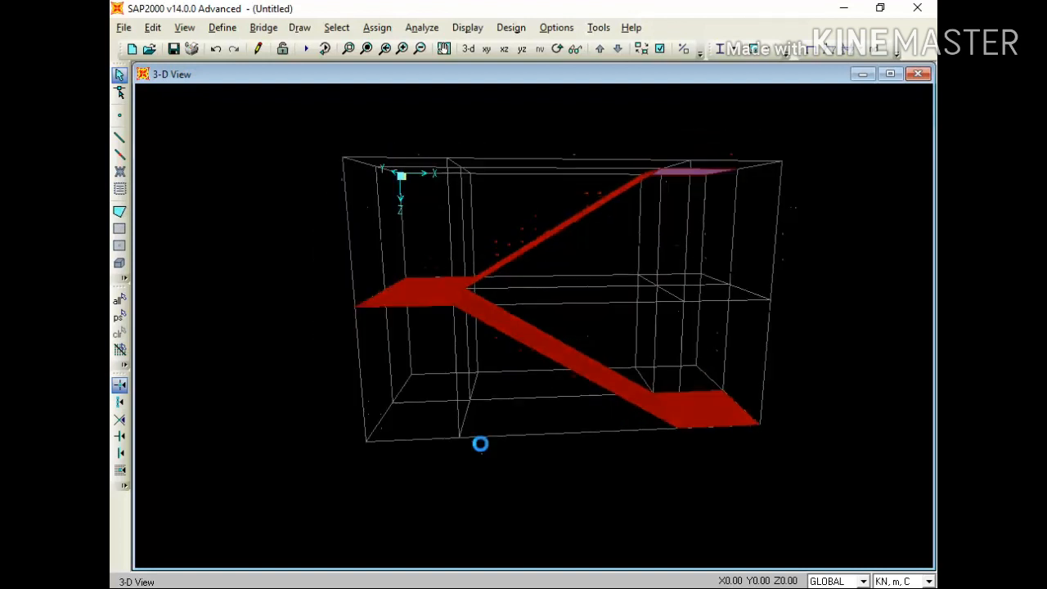
# Compare the two flights' alignment with the landings by turning the inverted model horizontally.
pyautogui.press('Right')
pyautogui.press('Right')
pyautogui.press('Right')
pyautogui.press('Right')
pyautogui.press('Right')
pyautogui.press('Right')
pyautogui.press('Right')
pyautogui.press('Right')
pyautogui.press('Right')
pyautogui.press('Right')
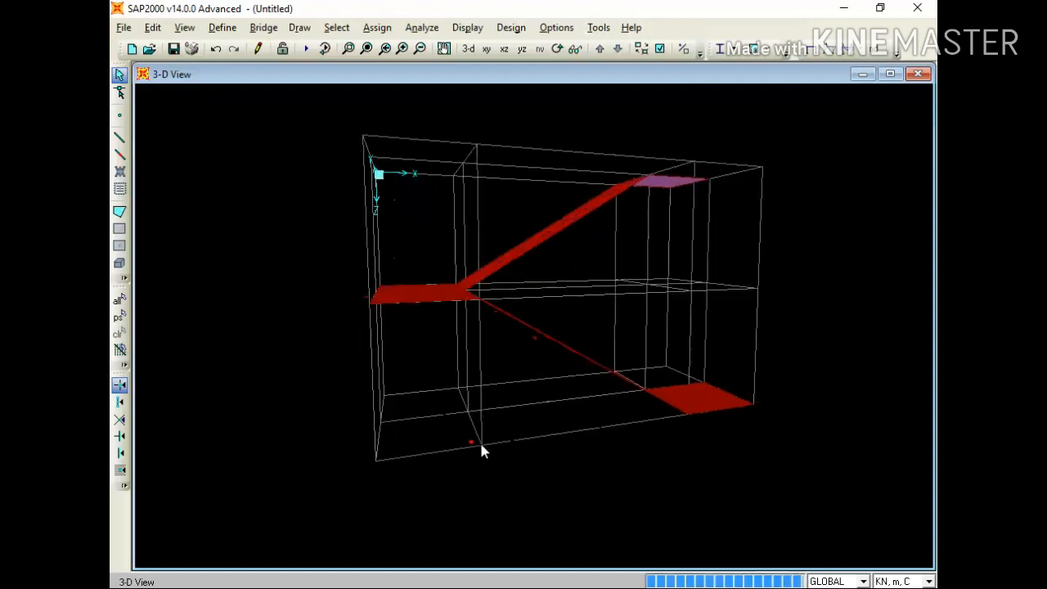
pyautogui.press('Right')
pyautogui.press('Right')
pyautogui.press('Right')
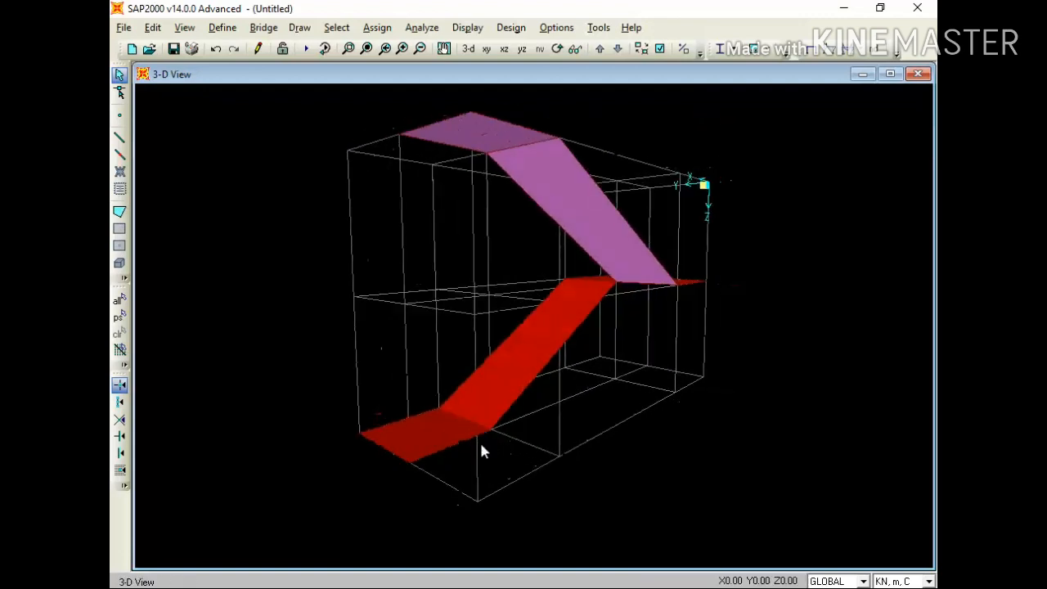
# Tilt the model vertically to view the upper flight and mid-landing from above.
pyautogui.press('Up')
pyautogui.press('Up')
pyautogui.press('Up')
pyautogui.press('Up')
pyautogui.press('Up')
pyautogui.press('Up')
pyautogui.press('Up')
pyautogui.press('Up')
pyautogui.press('Up')
pyautogui.press('Up')
pyautogui.press('Up')
pyautogui.press('Up')
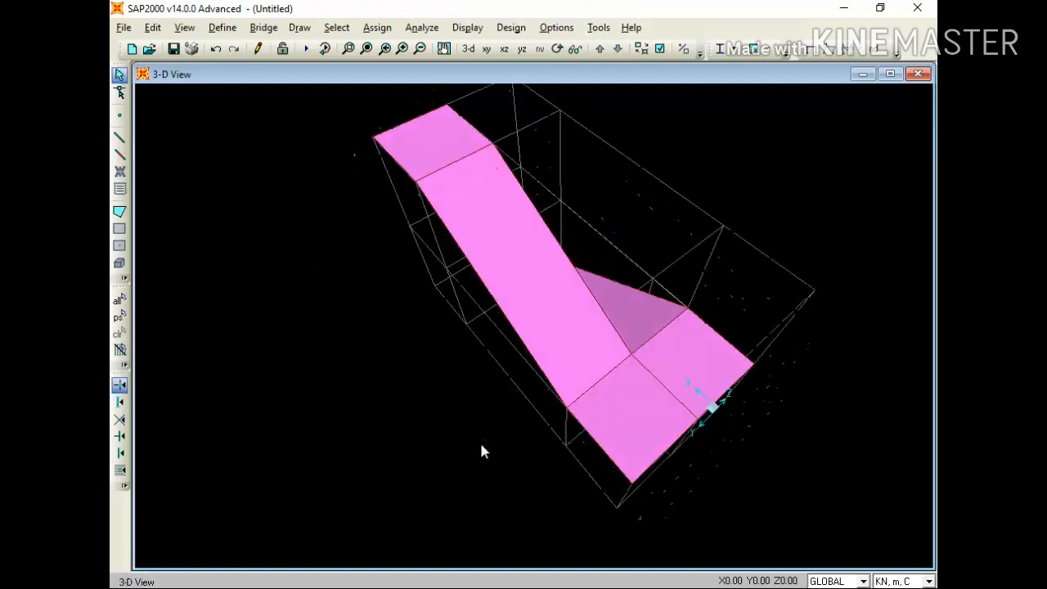
# Review the upright staircase from its end and side faces by rotating it horizontally around the vertical axis.
pyautogui.press('Right')
pyautogui.press('Right')
pyautogui.press('Right')
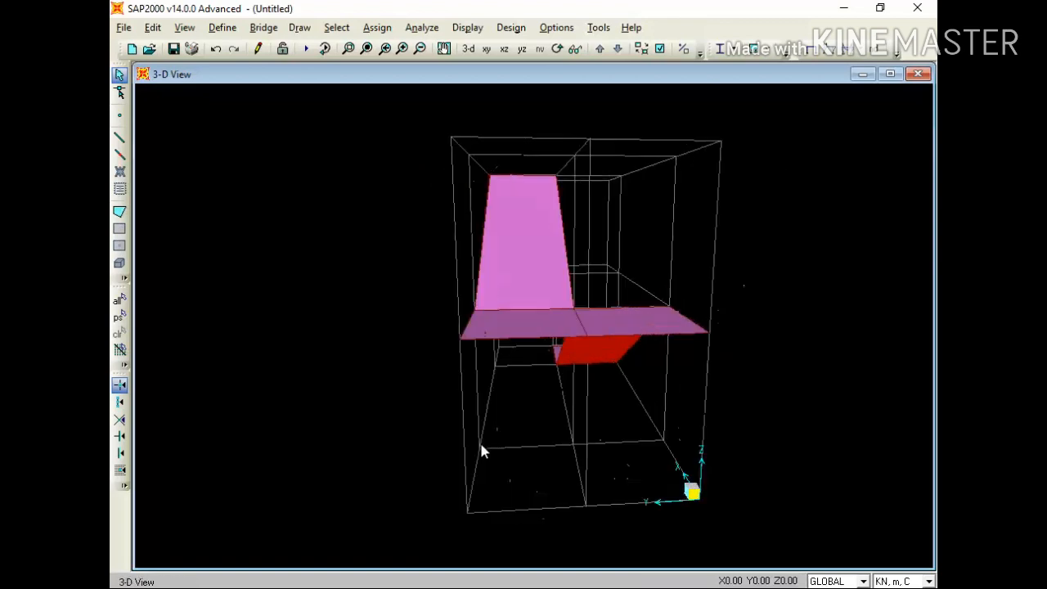
pyautogui.press('Right')
pyautogui.press('Right')
pyautogui.press('Right')
pyautogui.press('Right')
pyautogui.press('Right')
pyautogui.press('Right')
pyautogui.press('Right')
pyautogui.press('Right')
pyautogui.press('Right')
pyautogui.press('Right')
pyautogui.press('Right')
pyautogui.press('Right')
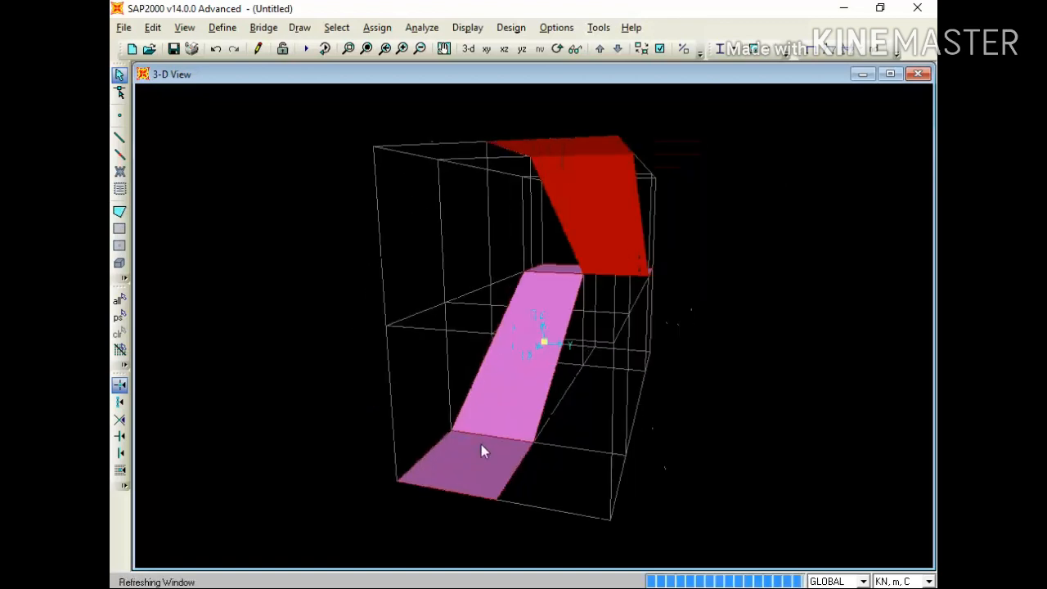
pyautogui.press('Right')
pyautogui.press('Right')
pyautogui.press('Right')
pyautogui.press('Right')
pyautogui.press('Right')
pyautogui.press('Right')
pyautogui.press('Right')
pyautogui.press('Right')
pyautogui.press('Right')
pyautogui.press('Right')
pyautogui.press('Right')
pyautogui.press('Right')
pyautogui.press('Right')
pyautogui.press('Right')
pyautogui.press('Right')
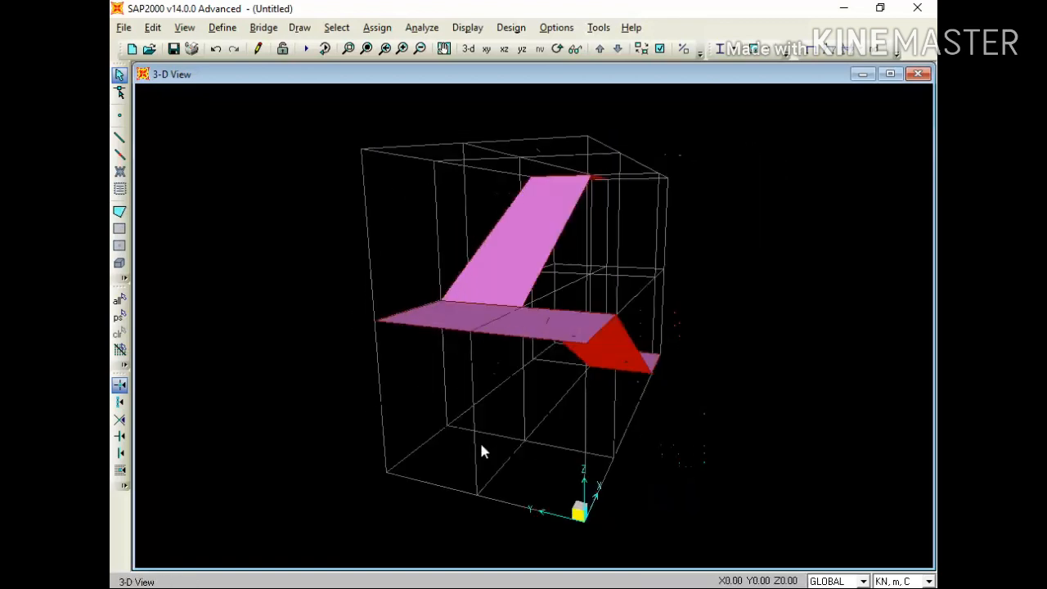
# Examine how both flights meet the landings by rotating the upright staircase horizontally past its far long side to the X-Z face.
pyautogui.press('Right')
pyautogui.press('Right')
pyautogui.press('Right')
pyautogui.press('Right')
pyautogui.press('Right')
pyautogui.press('Right')
pyautogui.press('Right')
pyautogui.press('Right')
pyautogui.press('Right')
pyautogui.press('Right')
pyautogui.press('Right')
pyautogui.press('Right')
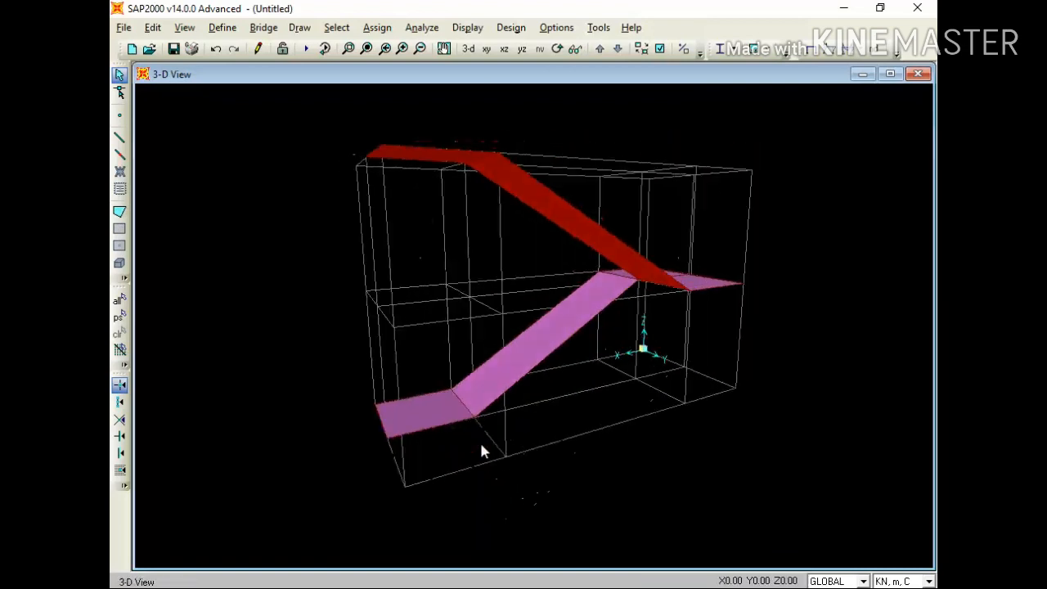
pyautogui.press('Right')
pyautogui.press('Right')
pyautogui.press('Right')
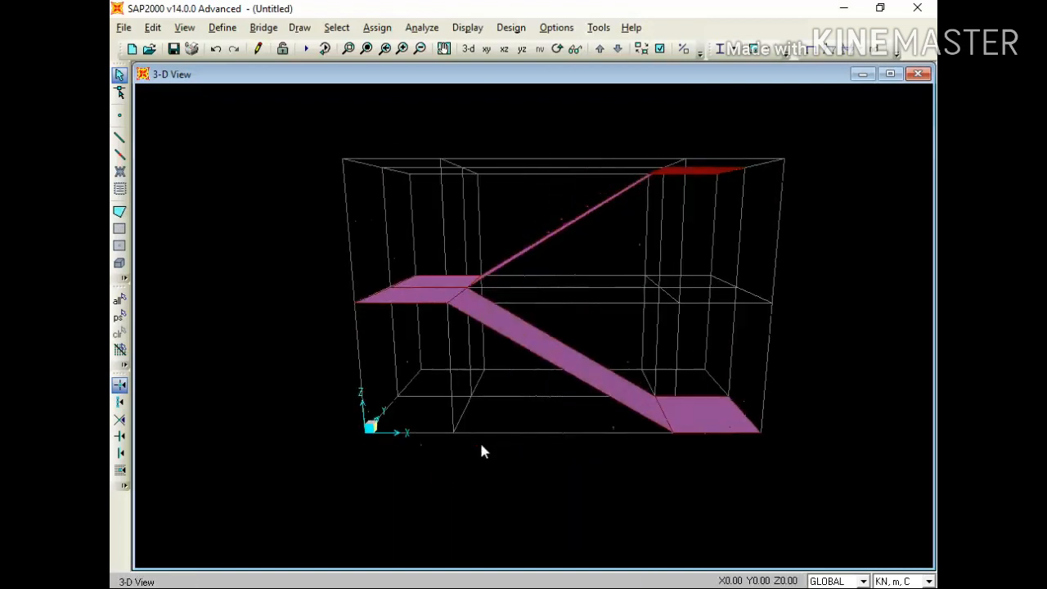